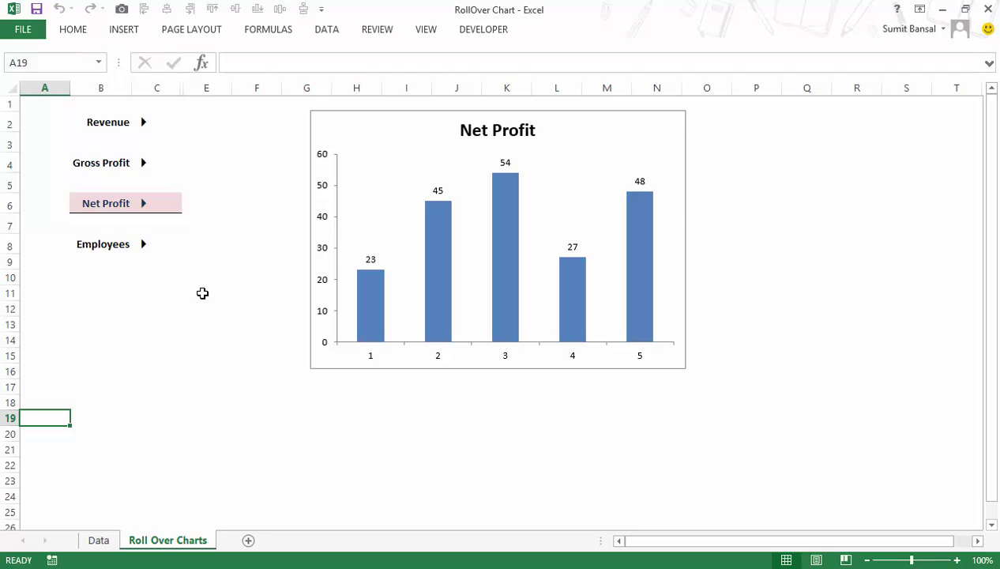
Step: Preview the rollover chart for Employees, Net Profit, Gross Profit and Revenue in turn
mouse_move(145, 249)
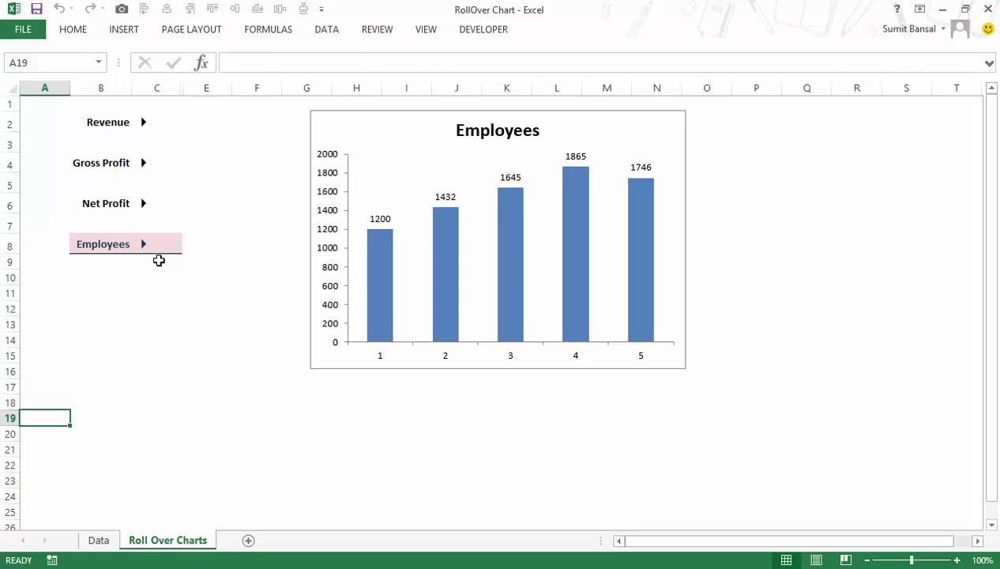
mouse_move(146, 212)
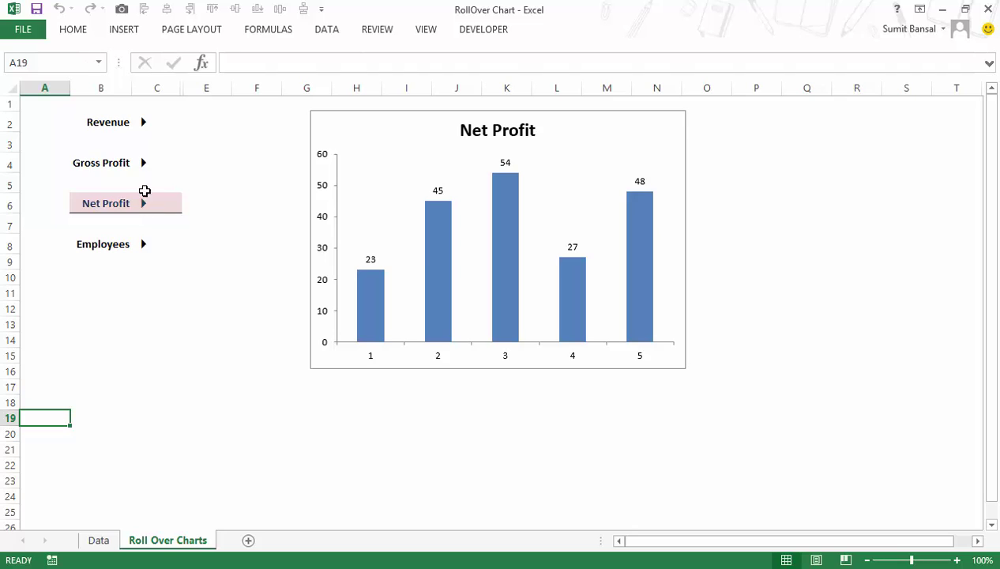
mouse_move(144, 177)
mouse_move(143, 122)
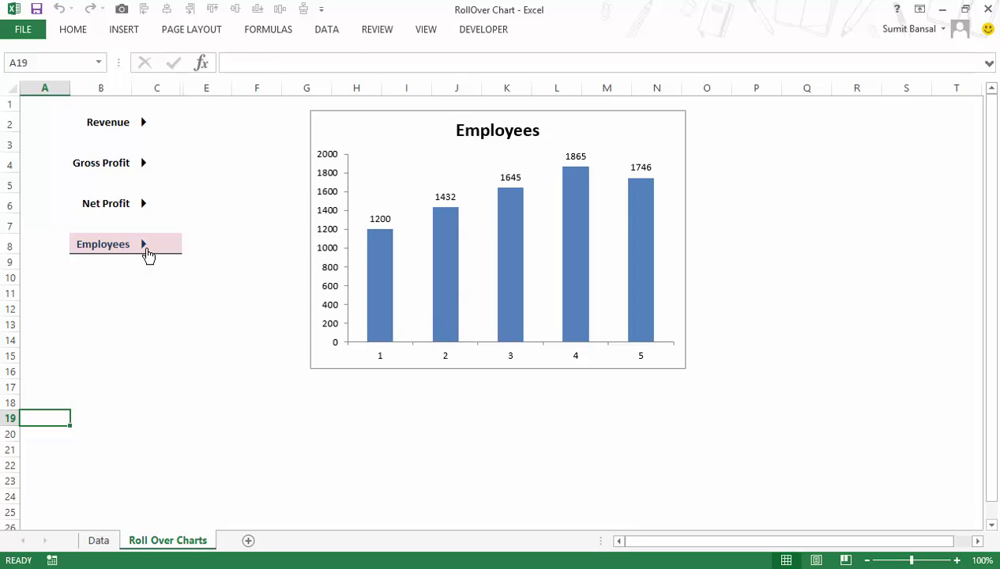
Step: Delete the chart from the Roll Over Charts sheet
click(327, 113)
key(Delete)
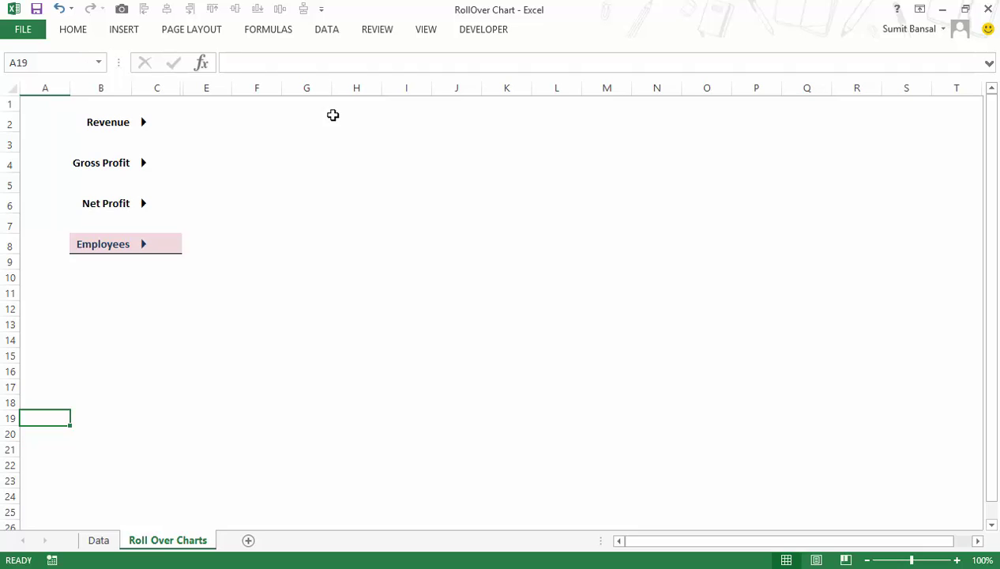
Step: Clear all contents and formatting from cells C2:C8 beside the metric labels
key(Up)
key(Up)
key(Up)
key(Up)
key(Right)
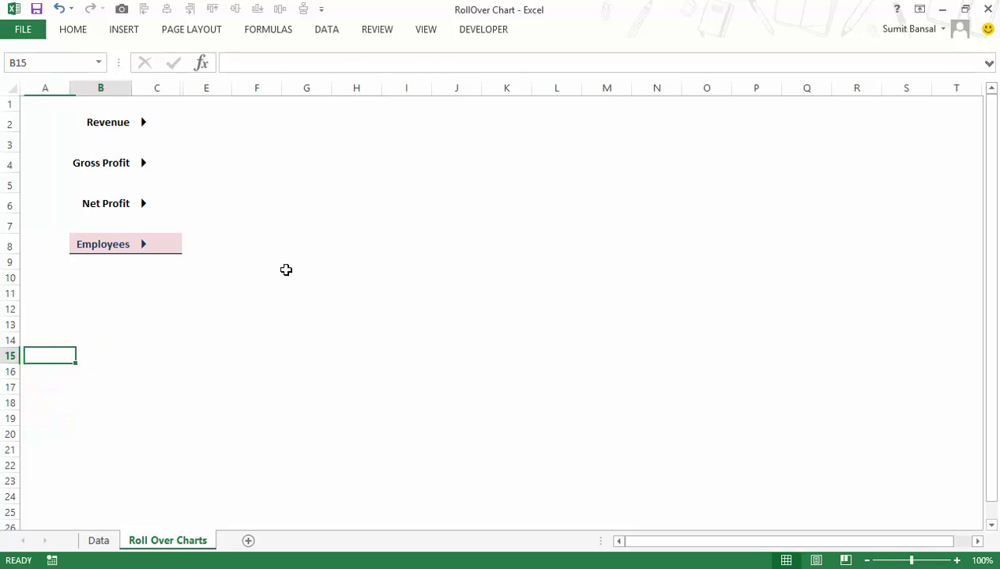
key(Right)
key(Up)
key(Up)
key(Up)
key(Up)
key(Up)
key(Up)
key(Up)
key(Up)
key(Up)
key(Up)
key(Up)
key(Up)
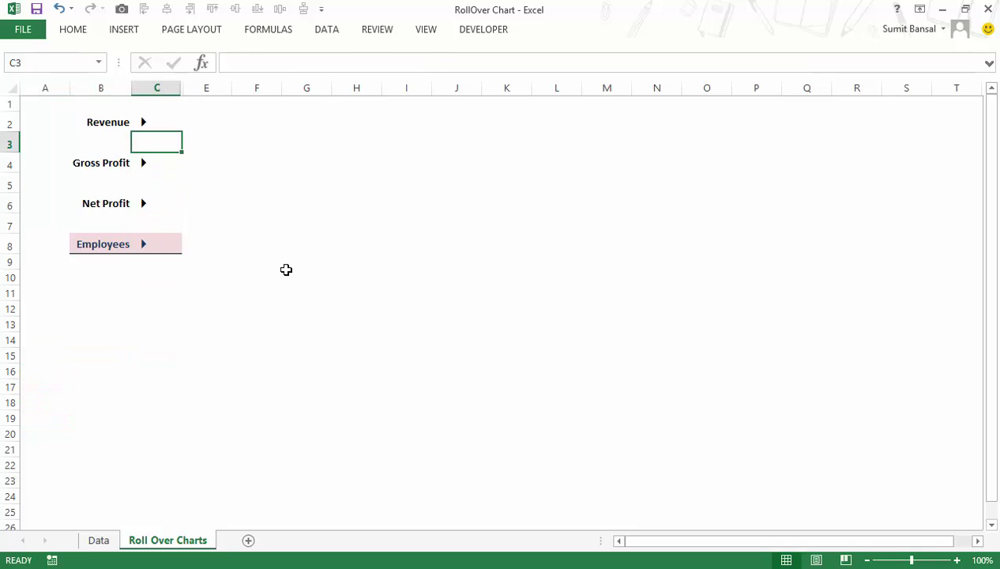
key(Up)
key(shift+Down)
key(shift+Down)
key(shift+Down)
key(shift+Down)
key(shift+Down)
key(shift+Down)
key(shift+Down)
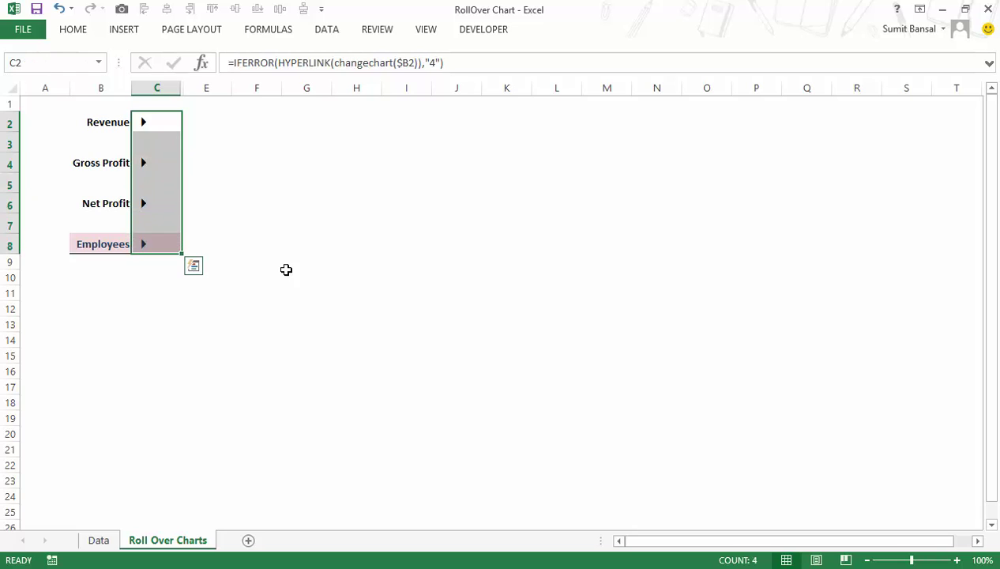
key(alt+h)
key(e)
key(a)
Step: Delete the conditional formatting rule =Data!$F$2=$B2 from the metric labels in B2:B8
key(Left)
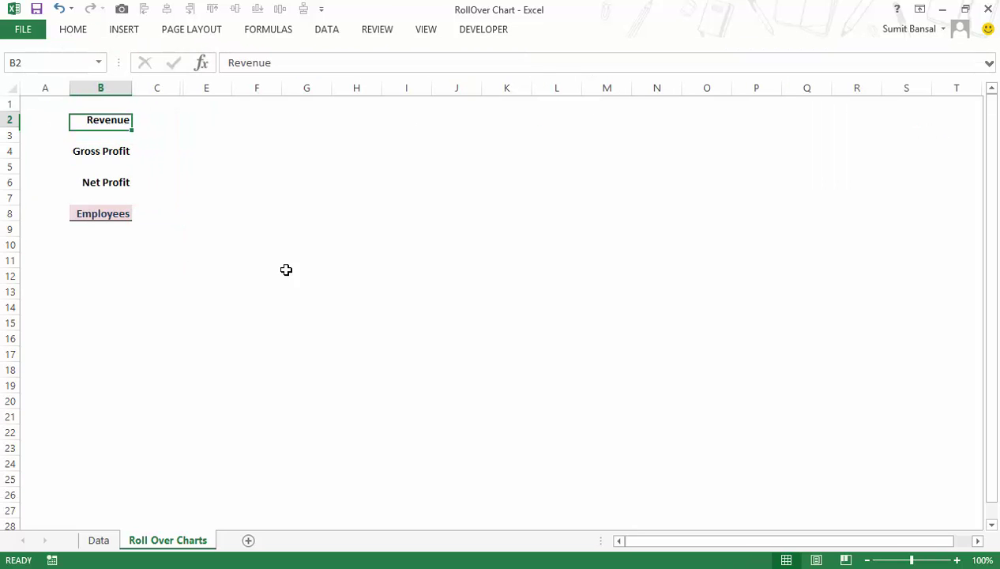
key(shift+Down)
key(shift+Down)
key(shift+Down)
key(shift+Down)
key(shift+Down)
key(shift+Down)
key(alt)
key(o)
key(d)
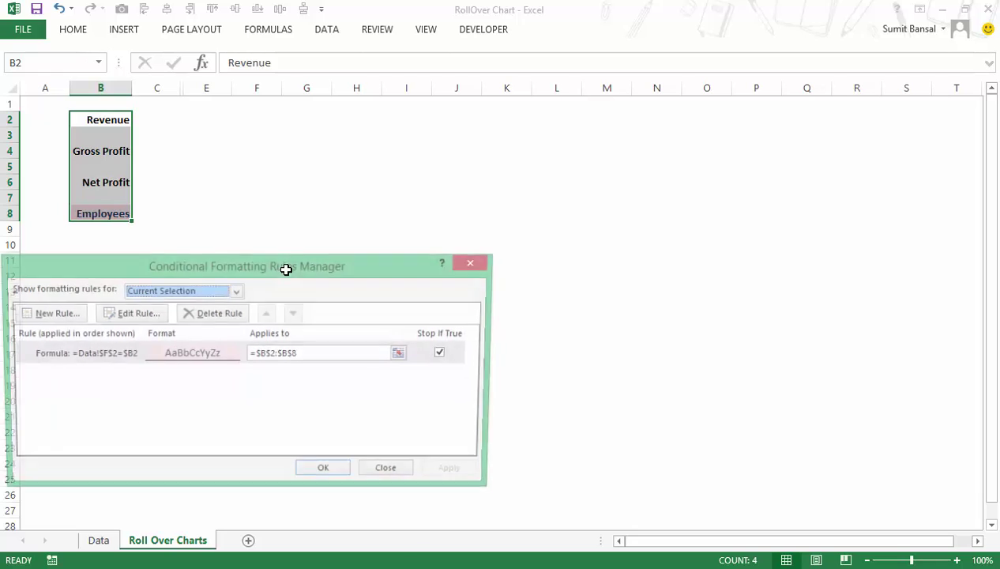
click(116, 359)
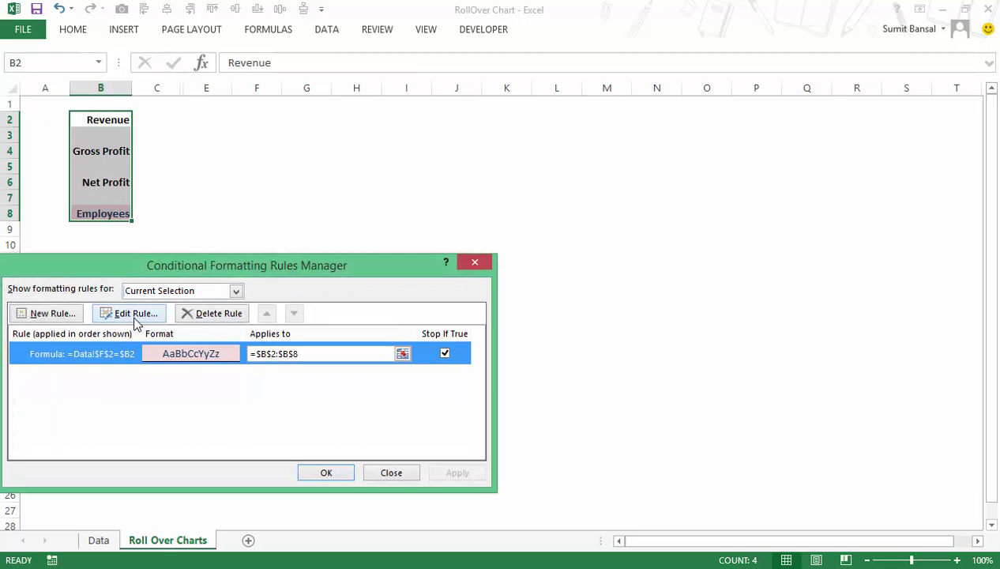
click(203, 313)
click(456, 472)
click(327, 472)
Step: Clear the contents of the helper cells F1:F7 on the Data sheet
click(100, 541)
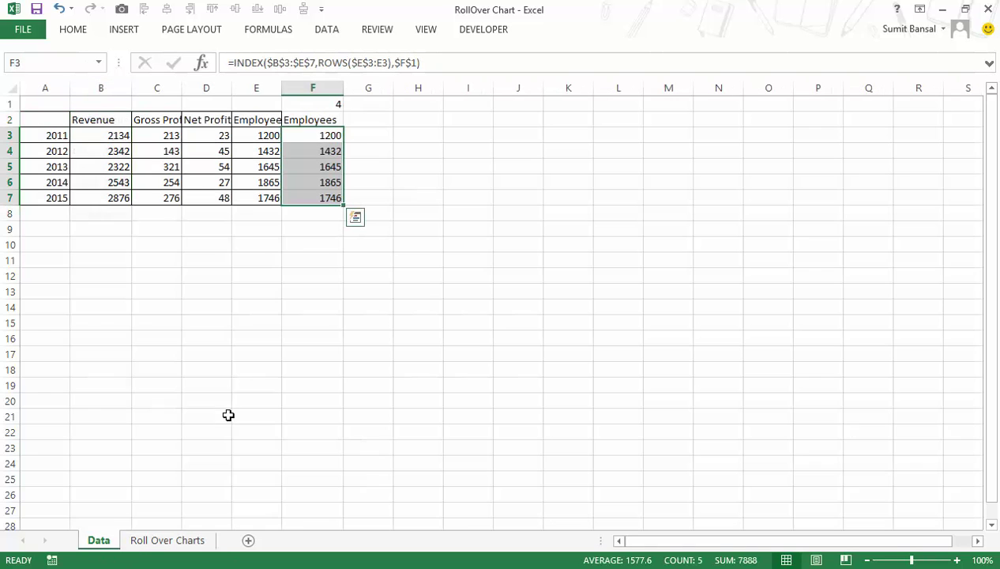
drag(46, 119, 276, 193)
drag(319, 103, 312, 197)
key(Delete)
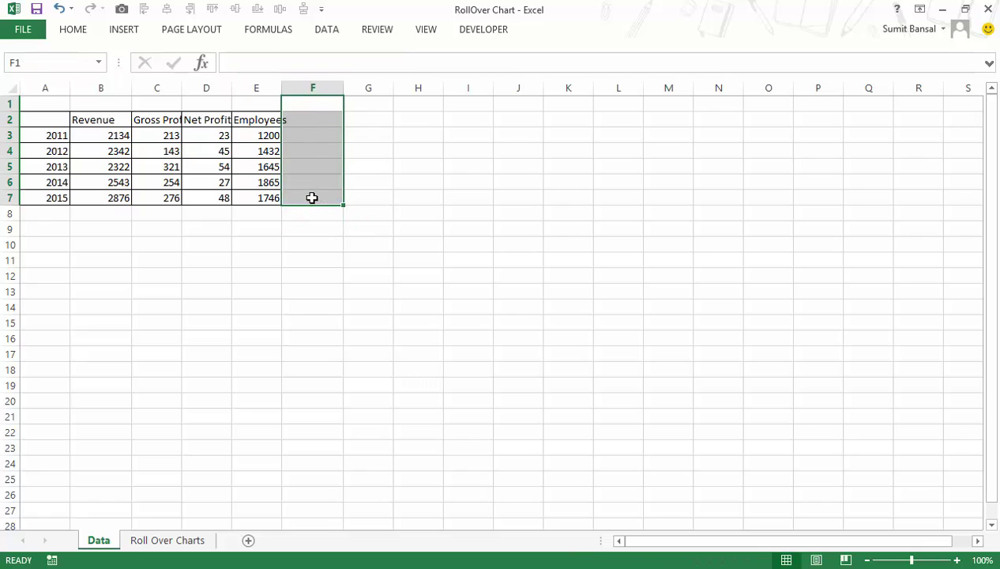
Step: Autofit columns C, D and E so the Gross Profit, Net Profit and Employees headers fit
double_click(282, 93)
drag(112, 127, 245, 119)
click(155, 120)
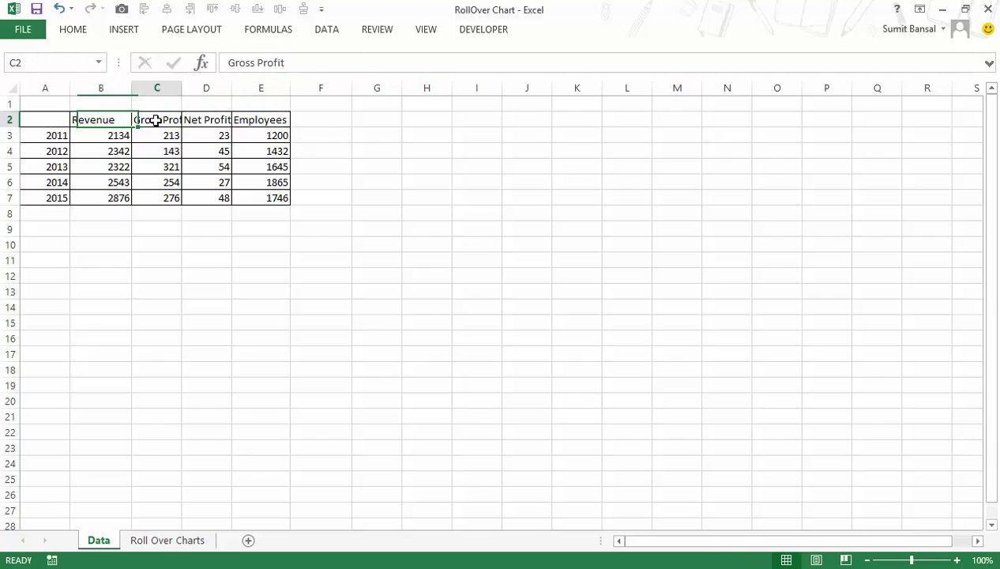
click(207, 120)
click(252, 120)
double_click(182, 88)
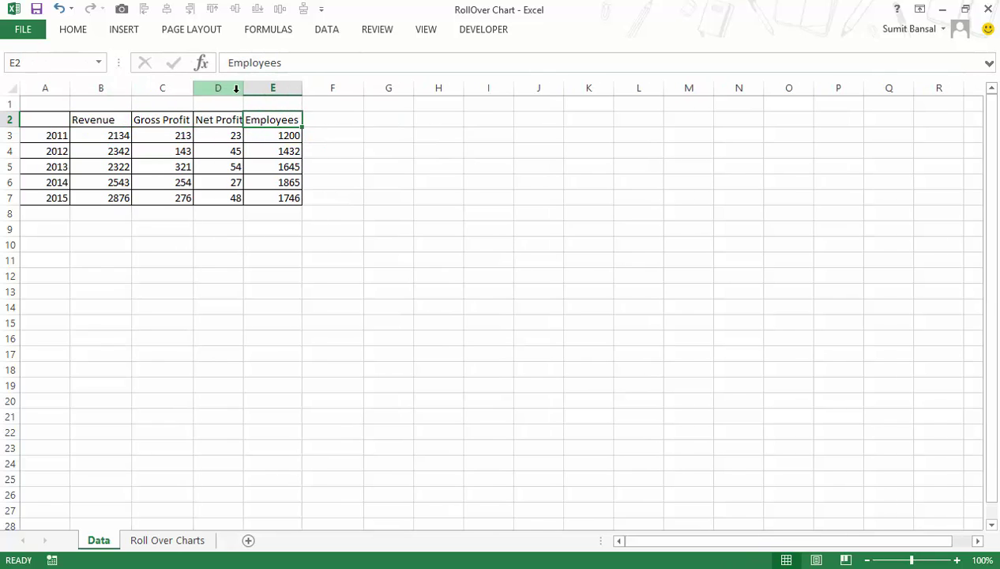
double_click(243, 89)
double_click(305, 88)
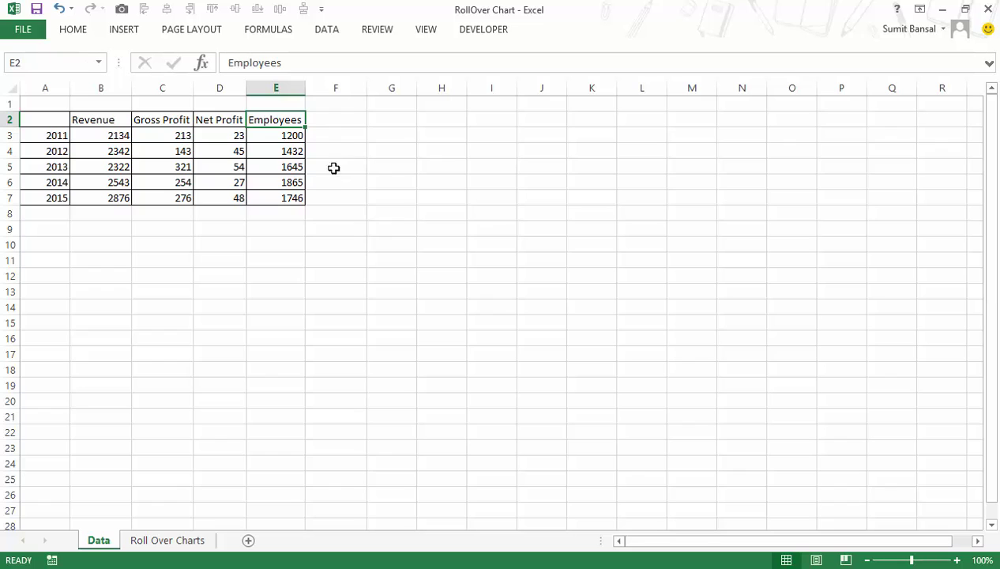
Step: Compare the metric labels on the Roll Over Charts sheet with the table on the Data sheet
click(164, 540)
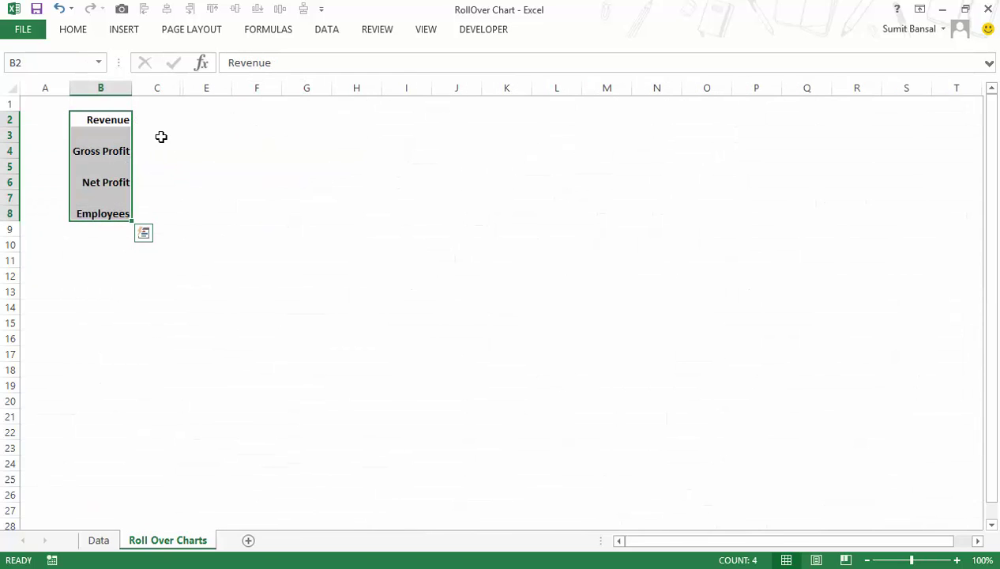
click(101, 540)
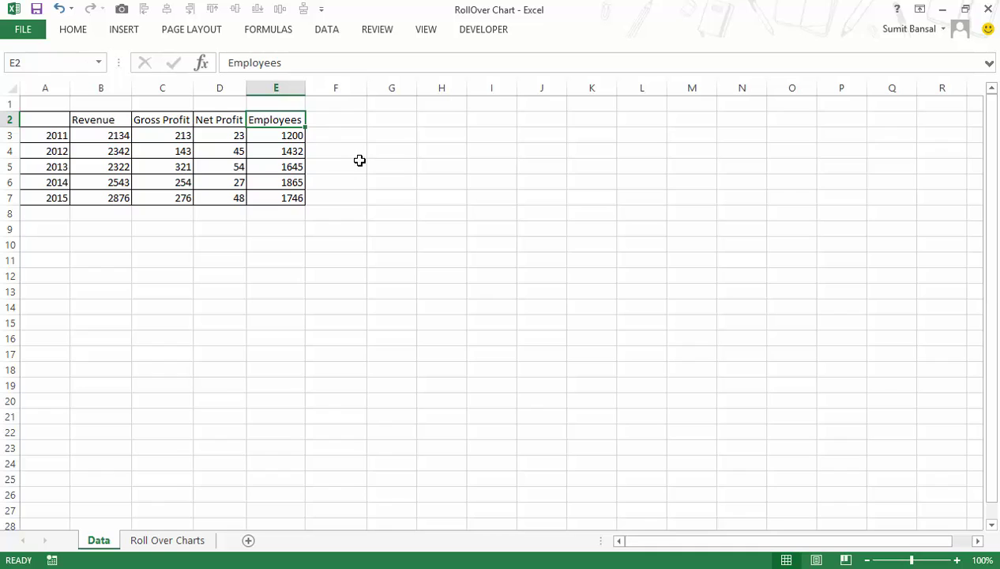
click(168, 540)
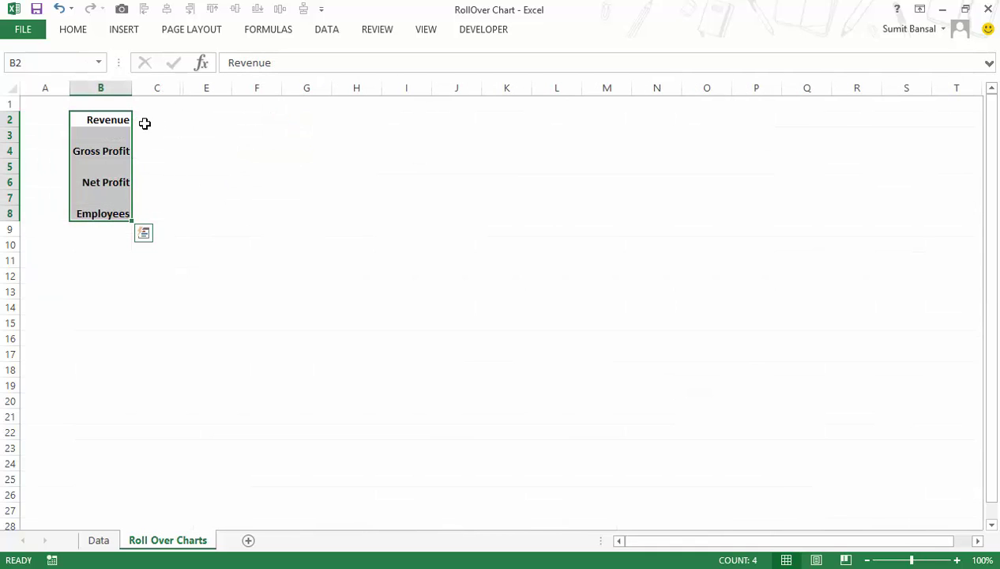
click(100, 540)
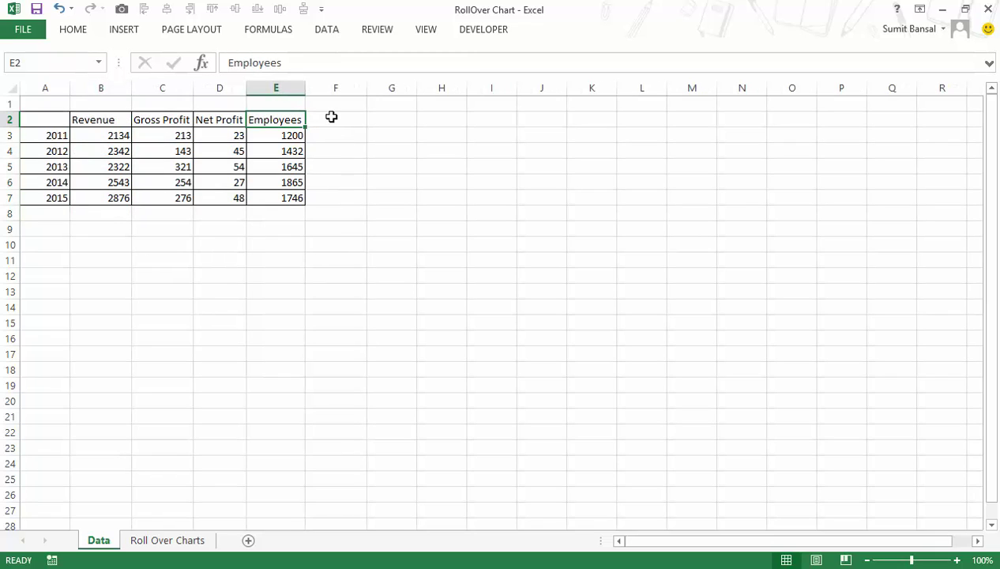
click(168, 540)
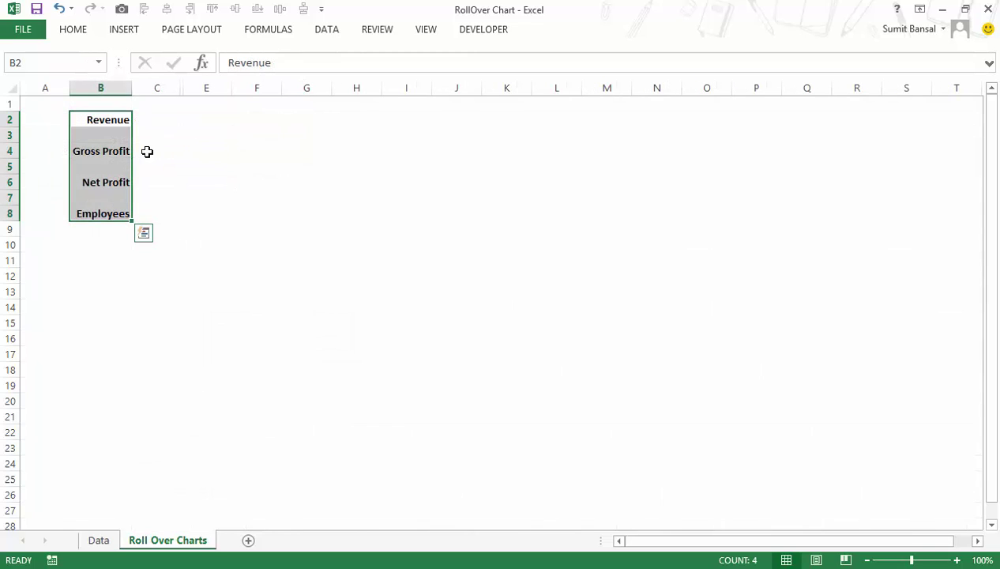
click(100, 541)
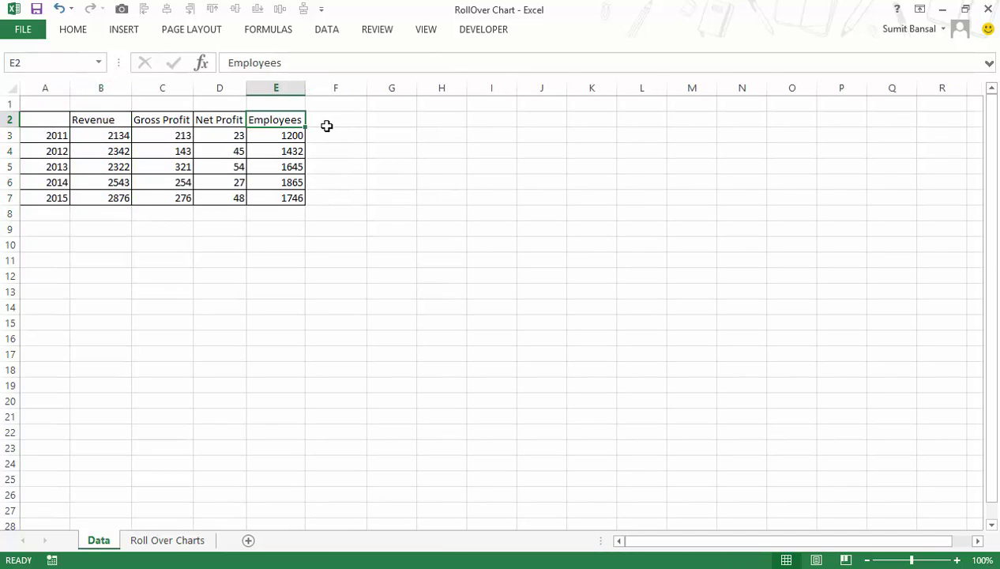
Step: Examine the empty cells F2:F7, the Revenue and Gross Profit values, and the defined name of cell F2
click(325, 123)
drag(340, 139, 335, 199)
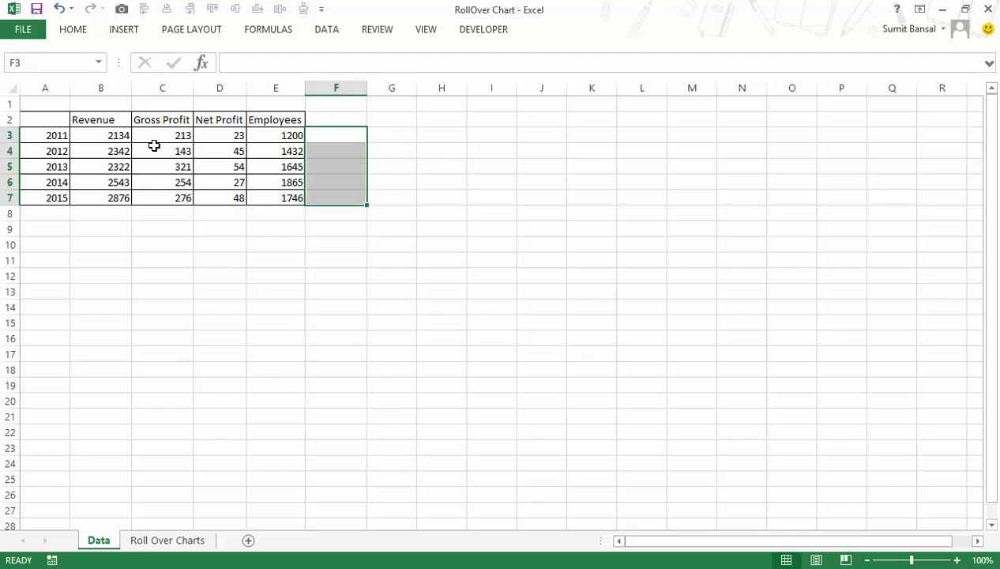
drag(125, 136, 117, 197)
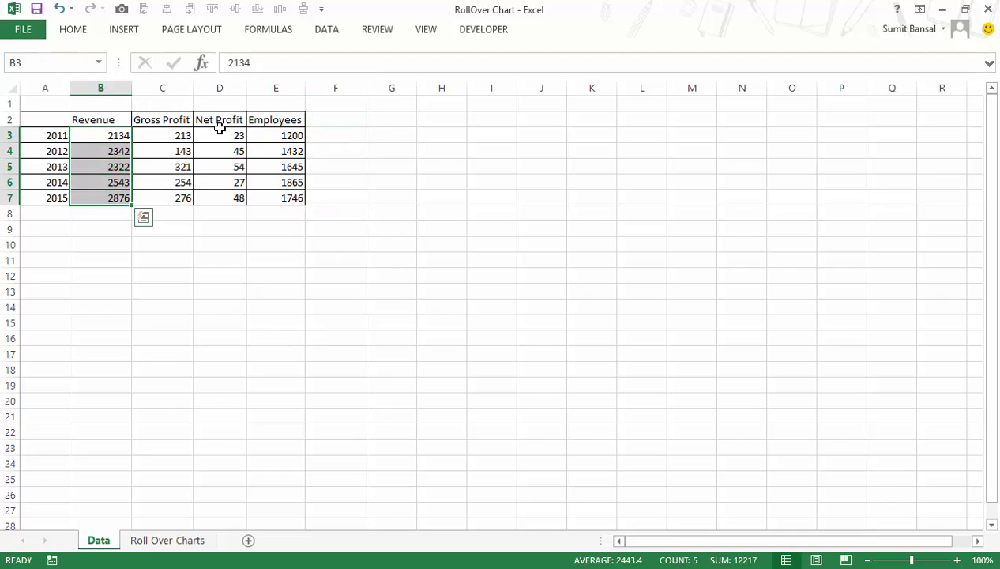
drag(172, 134, 167, 197)
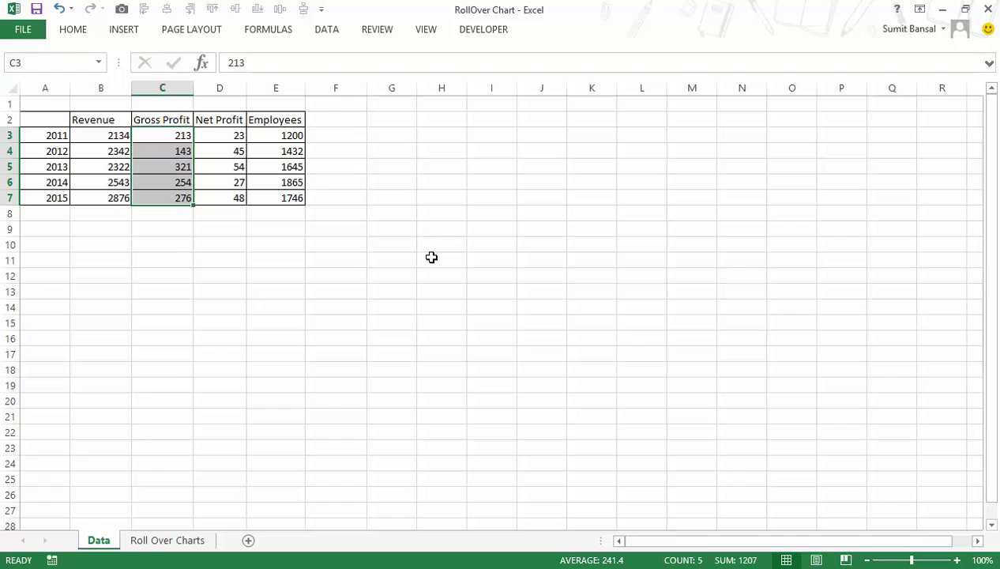
click(332, 120)
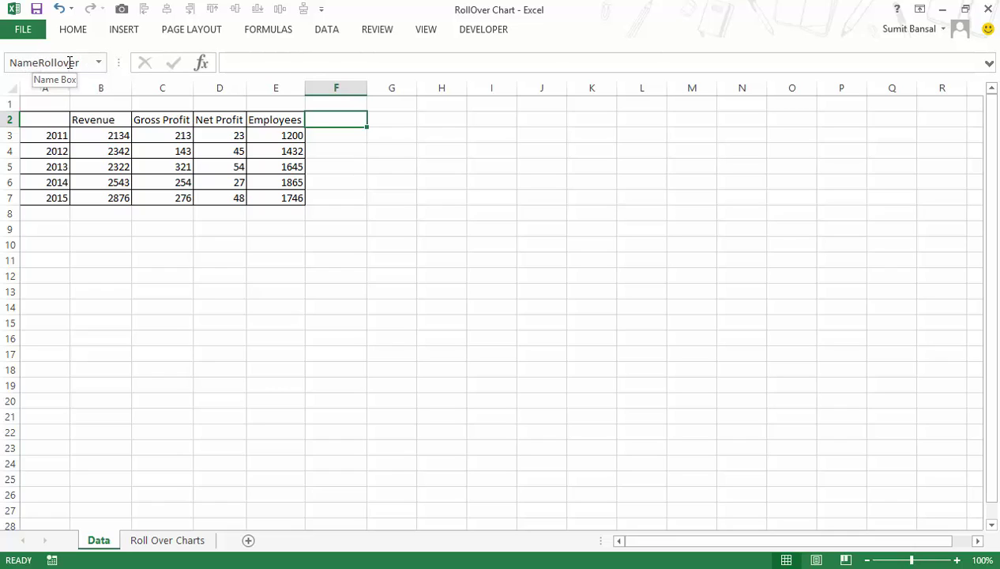
click(351, 119)
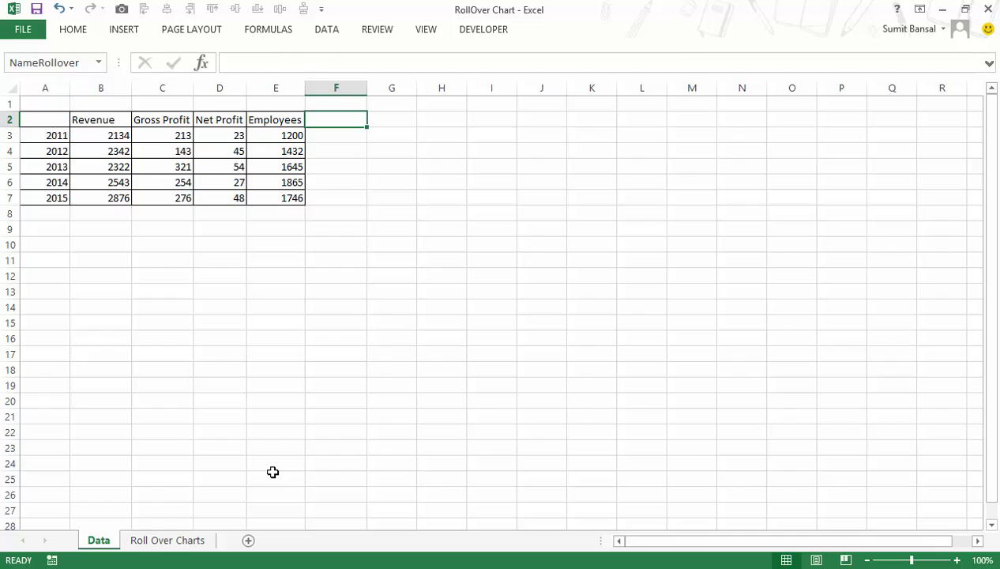
Step: Switch to the Visual Basic editor and examine the changechart function's code in Module1
key(alt+F11)
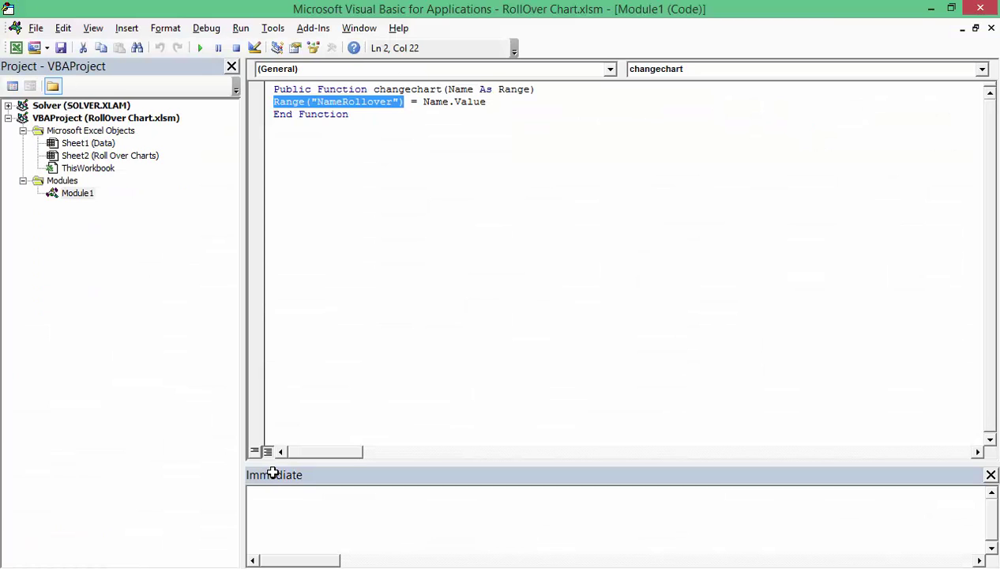
click(404, 120)
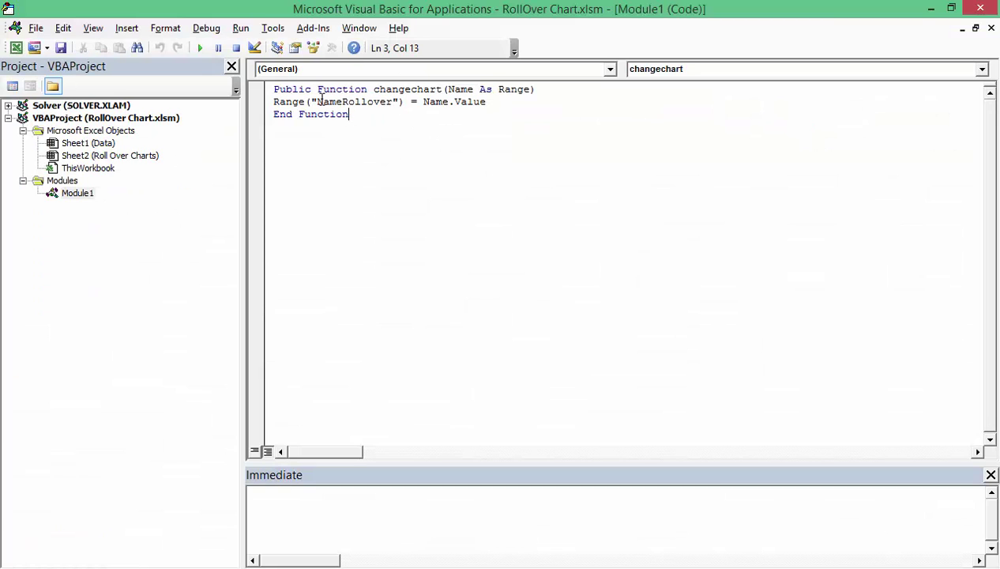
drag(274, 93, 375, 114)
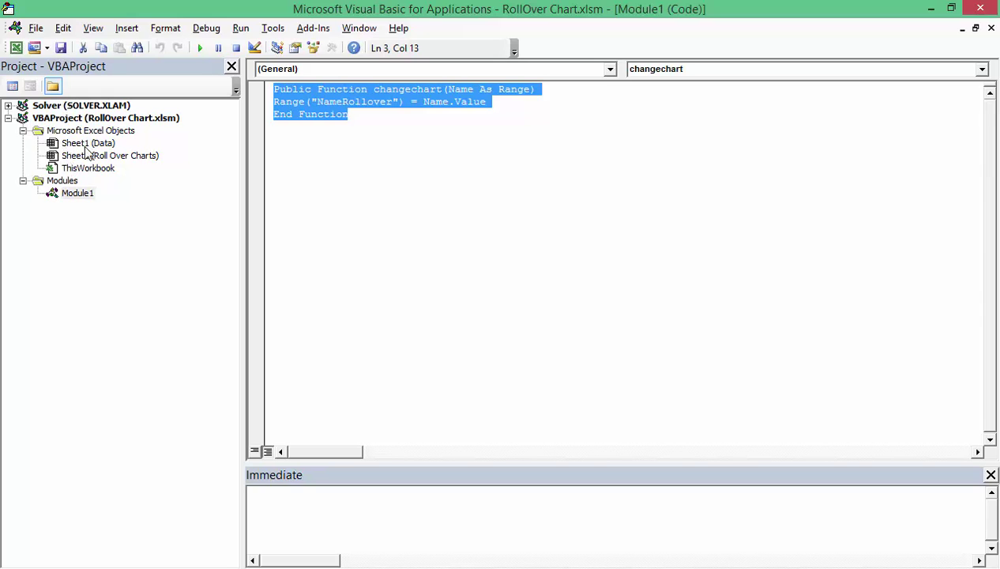
right_click(75, 145)
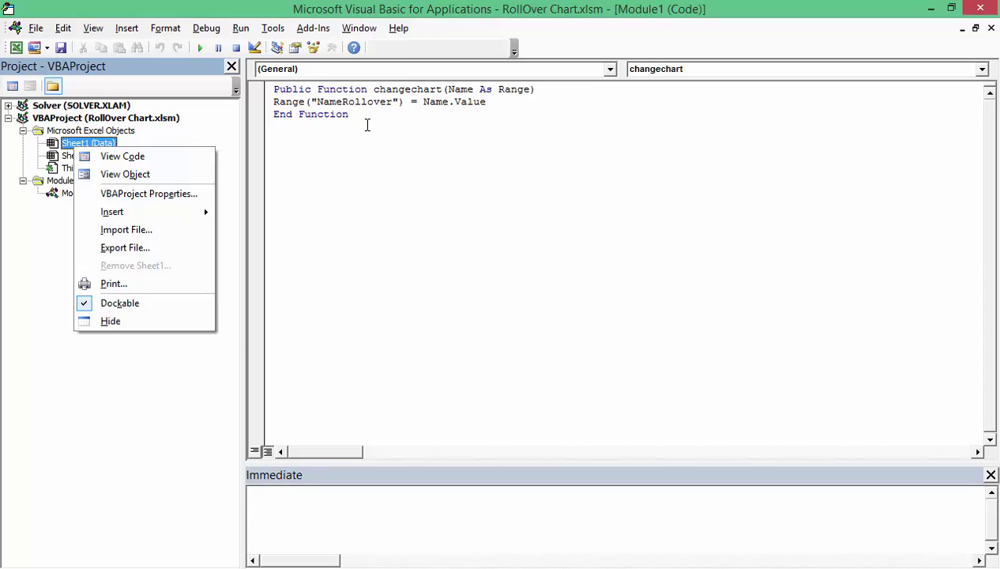
click(366, 124)
double_click(71, 196)
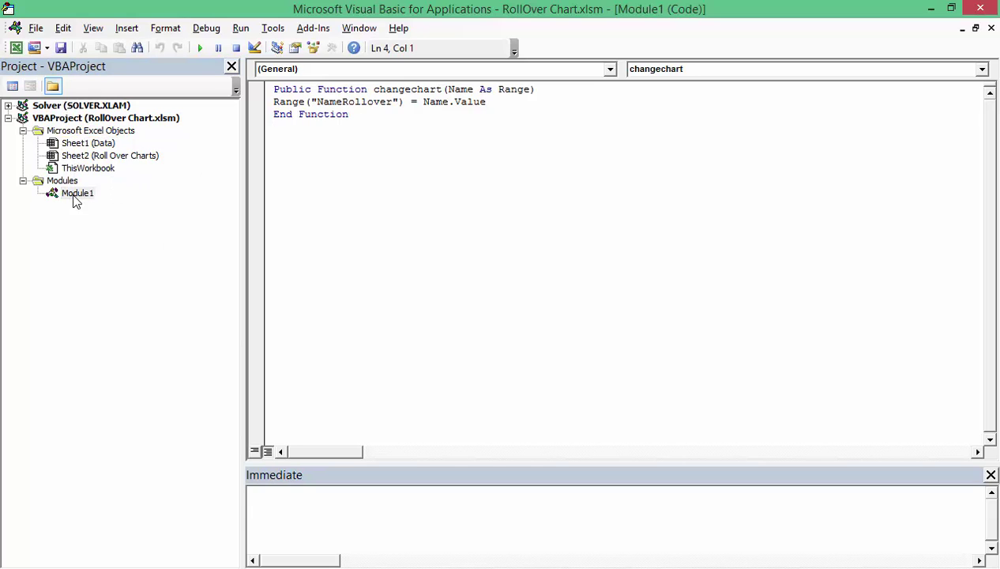
drag(361, 123, 274, 89)
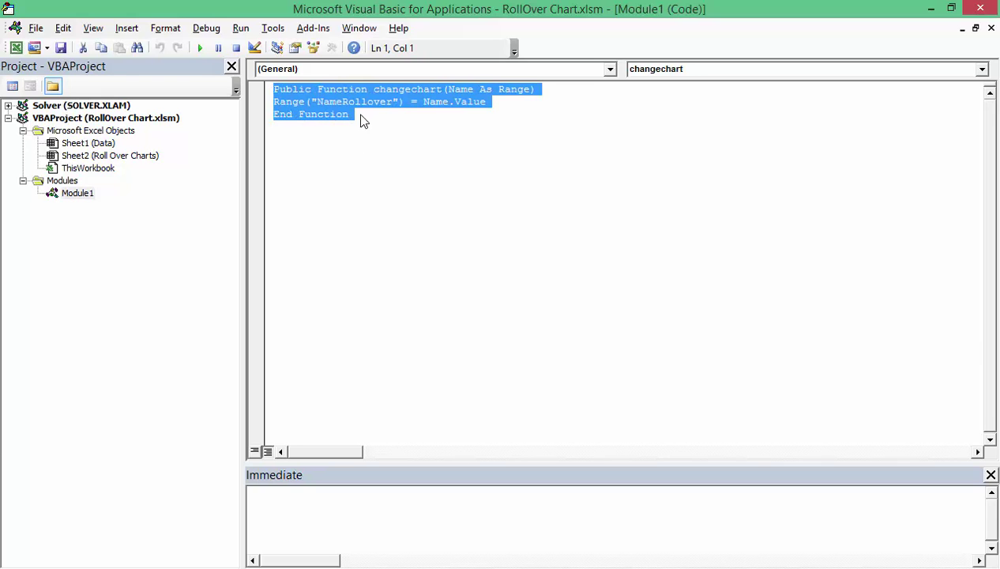
click(355, 89)
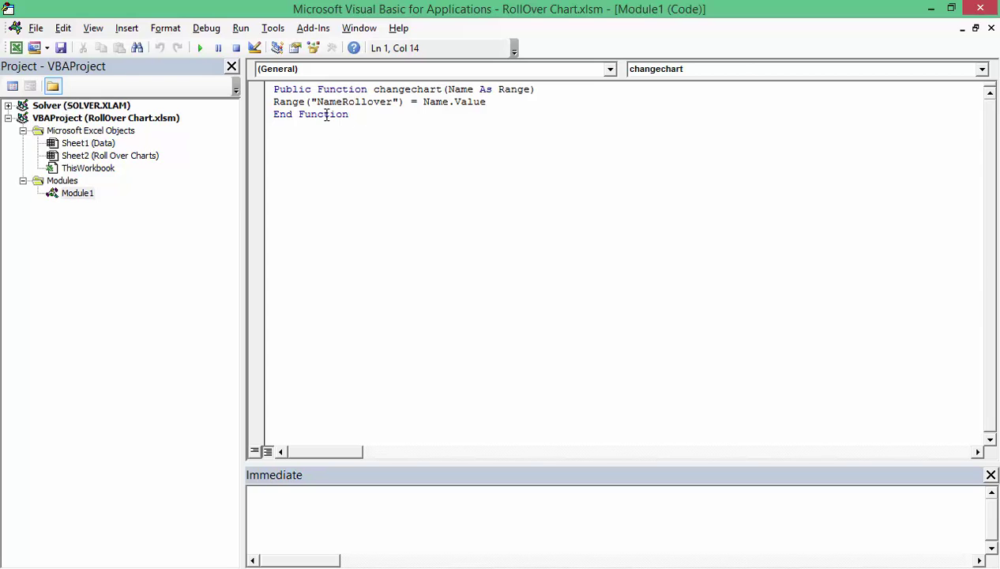
drag(348, 115, 278, 94)
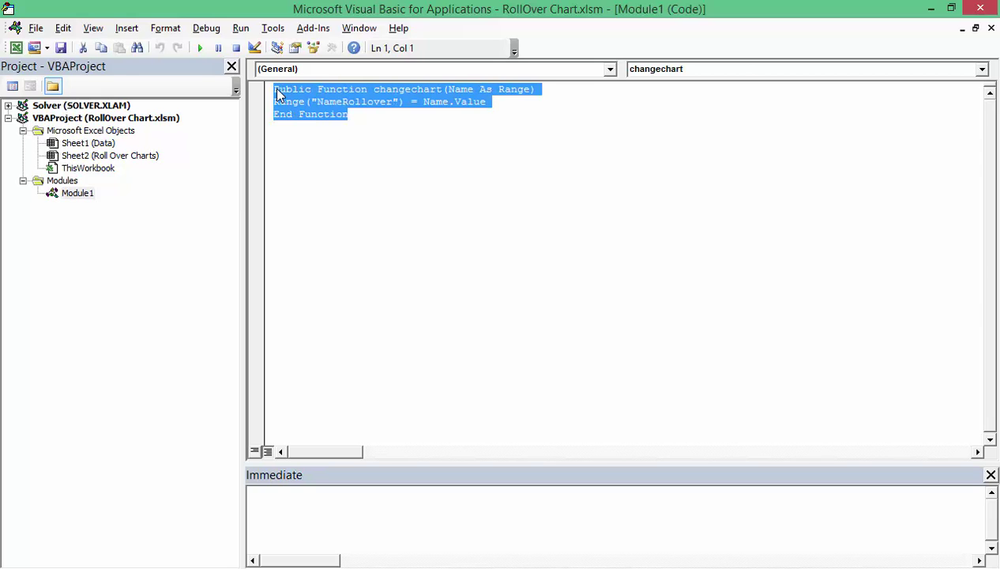
click(360, 115)
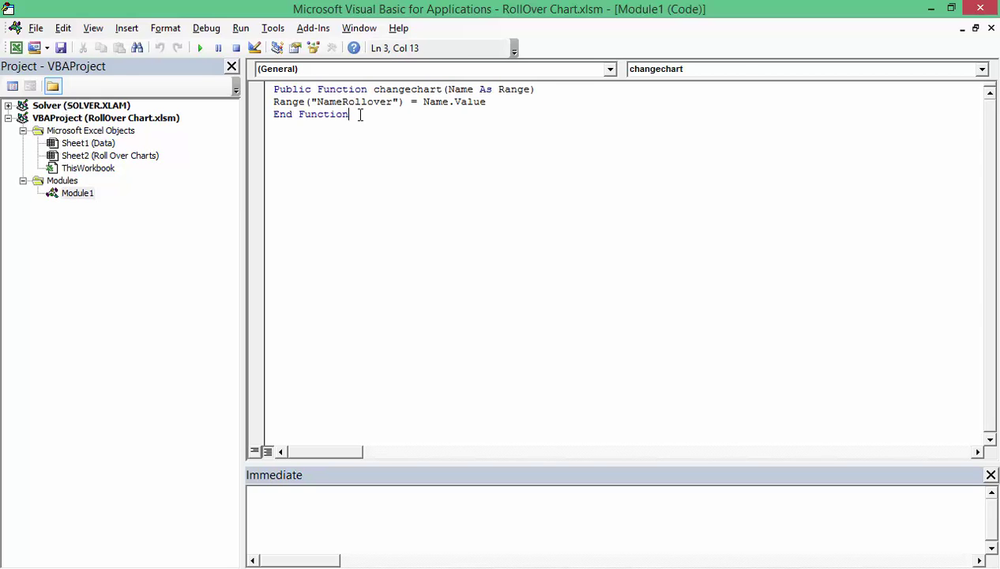
Step: Examine the changechart function's name and its Range argument, and compare the code with the NameRollover cell F2 on the Data sheet
click(278, 90)
click(342, 90)
drag(499, 91, 529, 90)
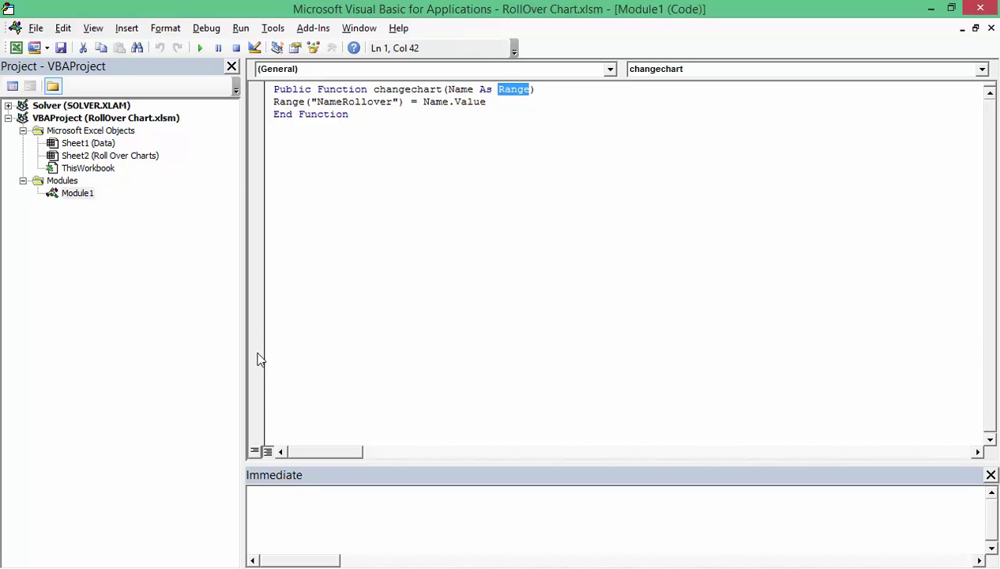
key(alt+F11)
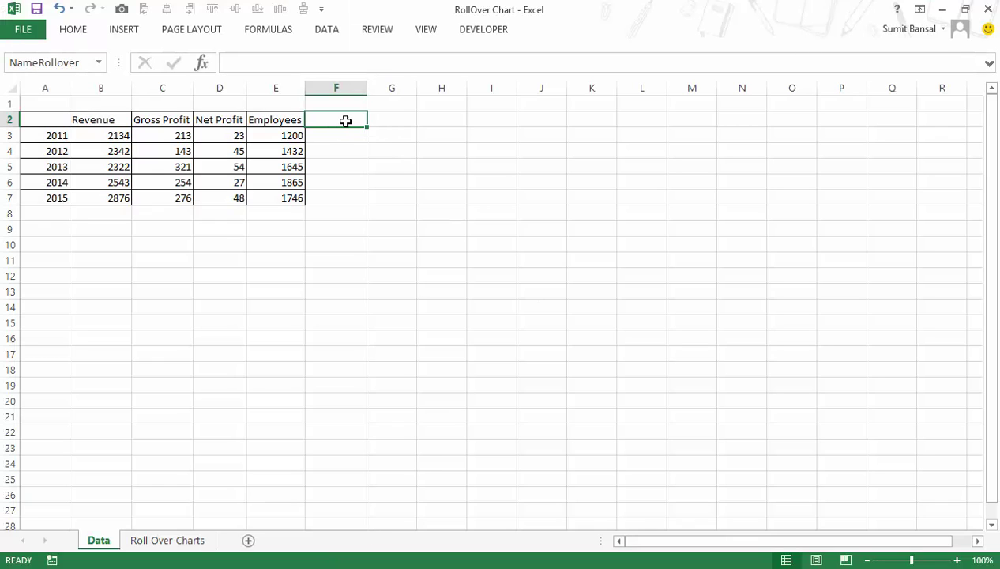
key(alt+F11)
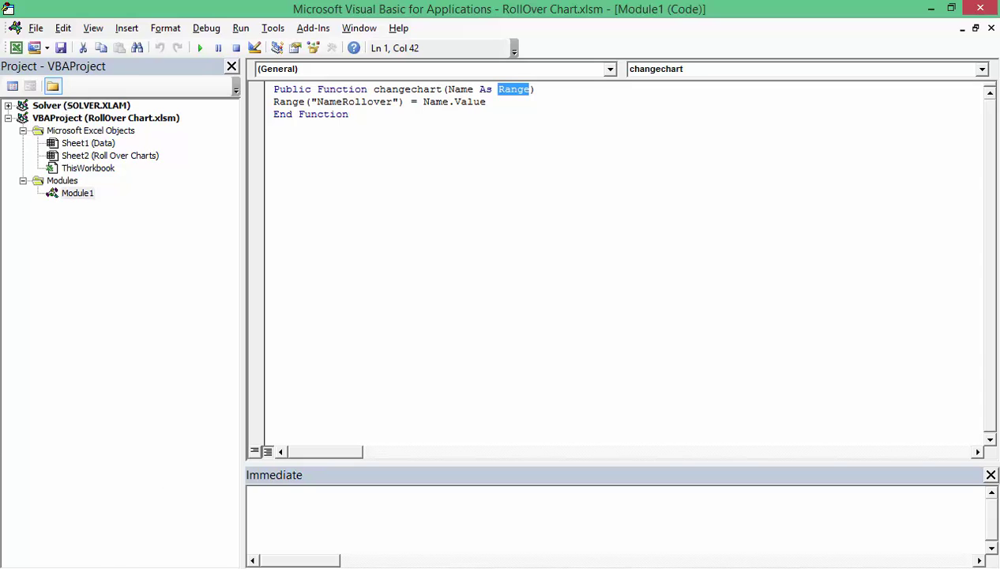
mouse_move(295, 546)
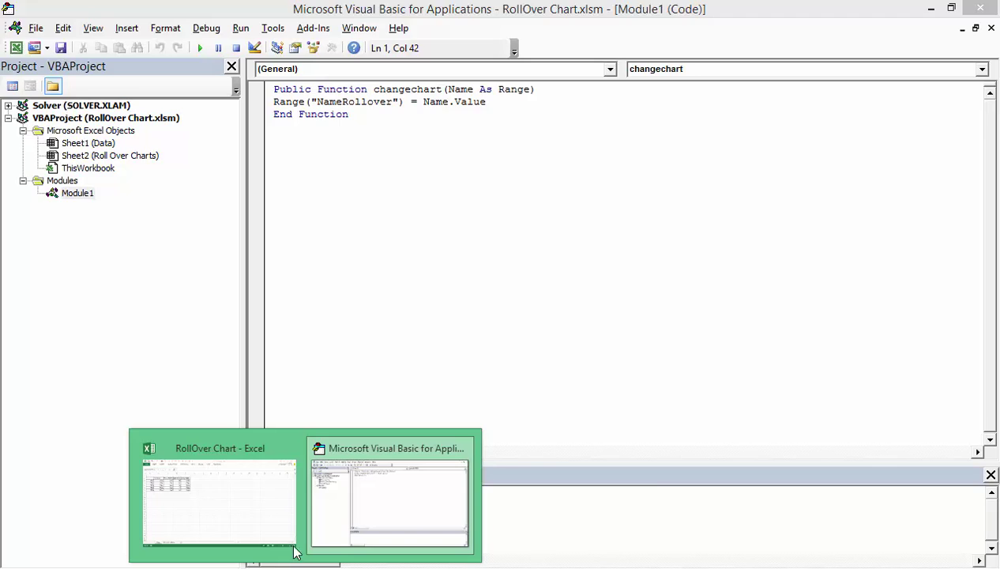
click(242, 505)
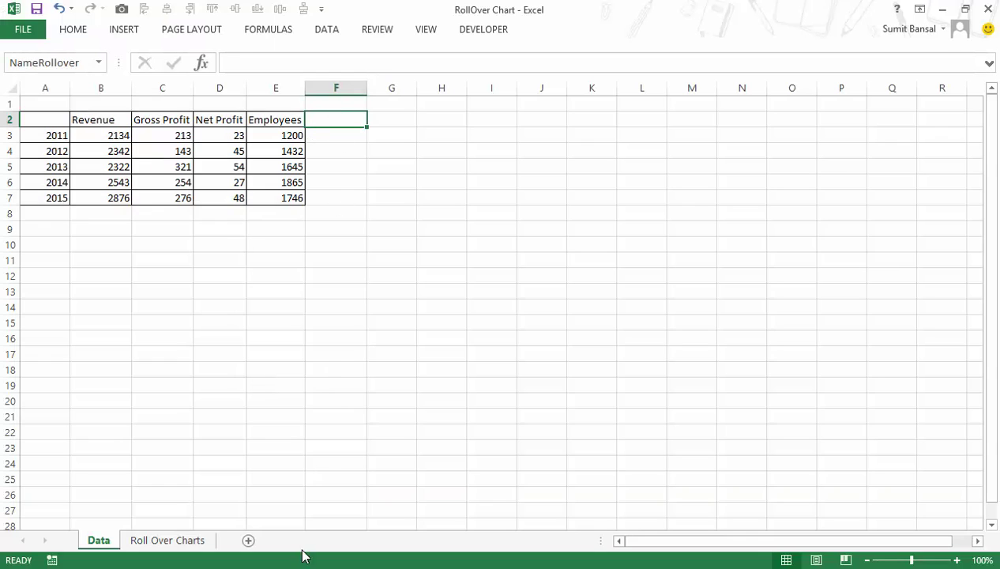
click(390, 489)
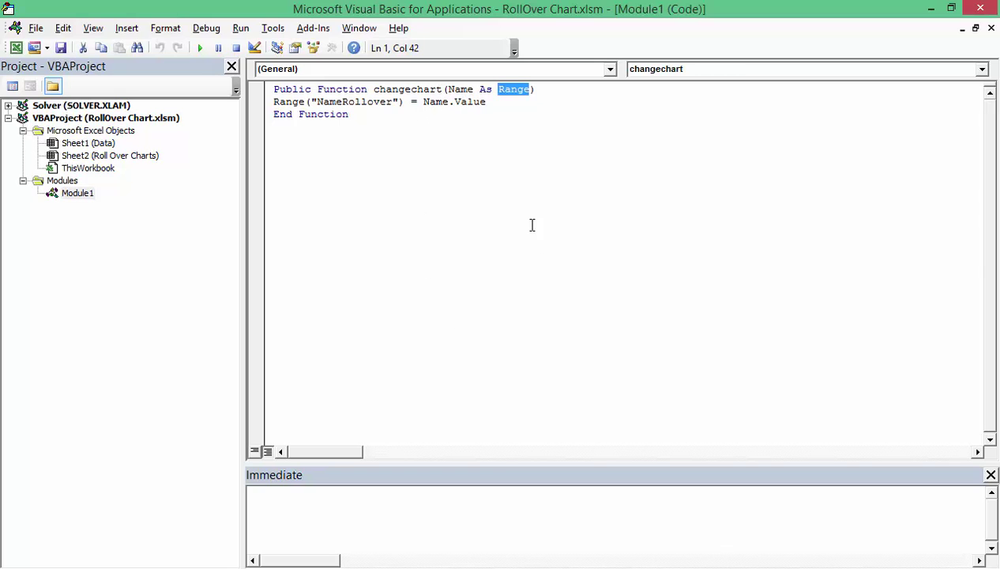
click(248, 520)
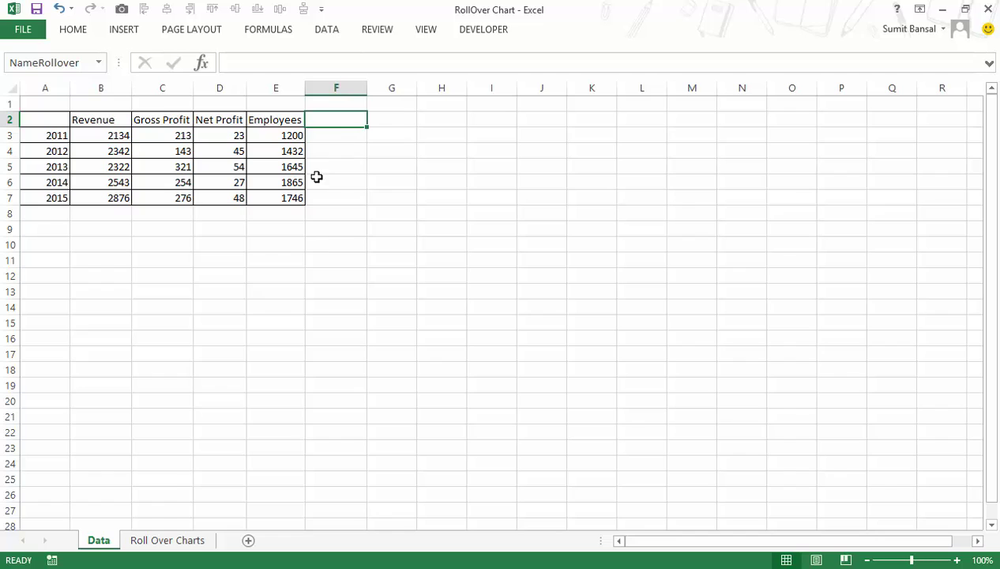
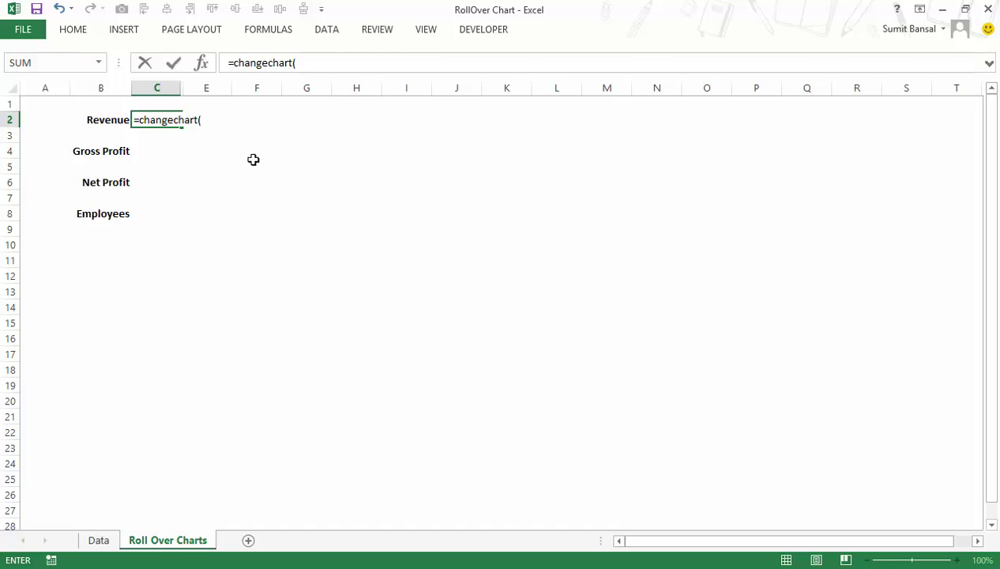
Step: Enter =changechart(B2) in cell C2 beside Revenue on the Roll Over Charts sheet, and check cell F2 on the Data sheet
click(105, 121)
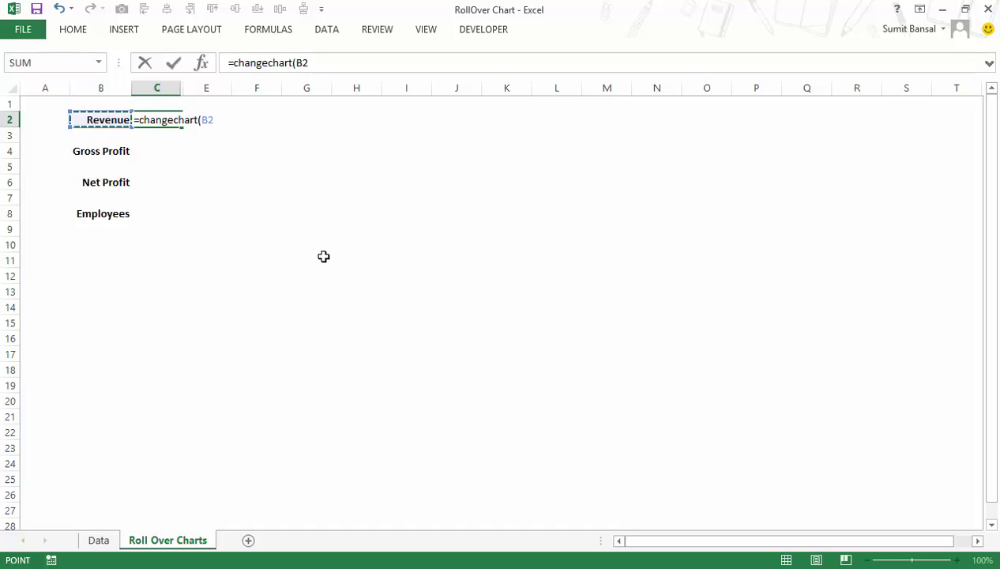
text())
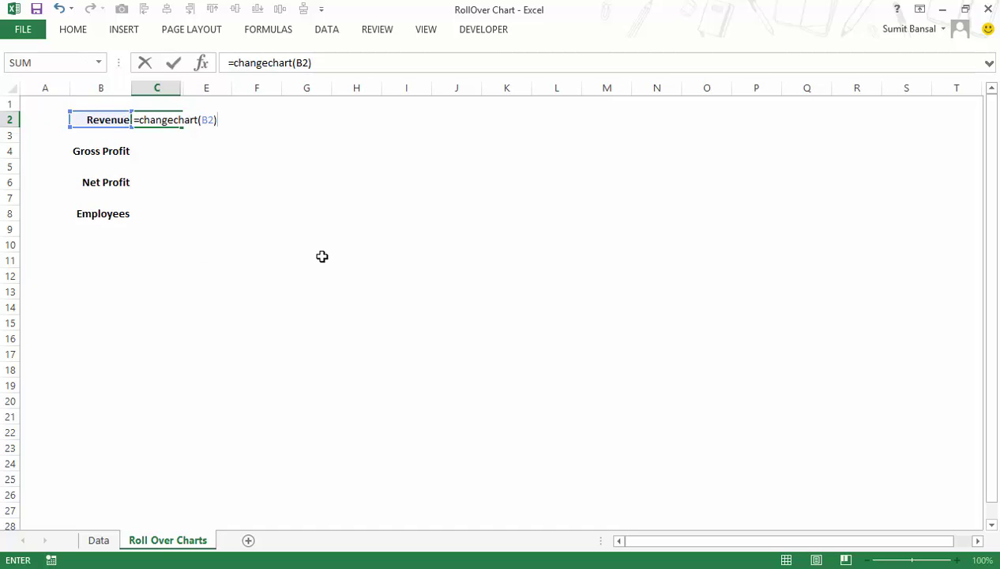
key(Return)
key(Up)
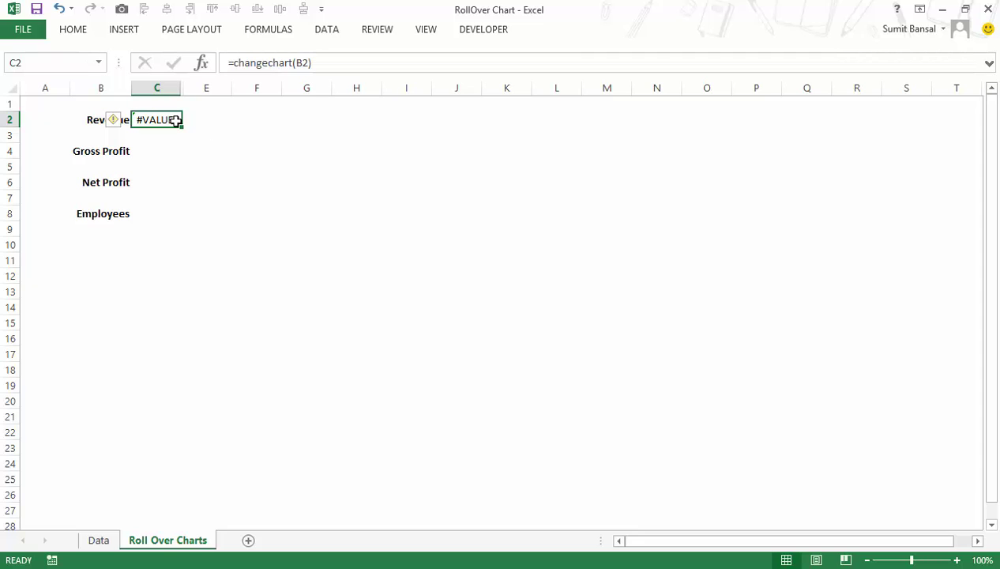
click(103, 539)
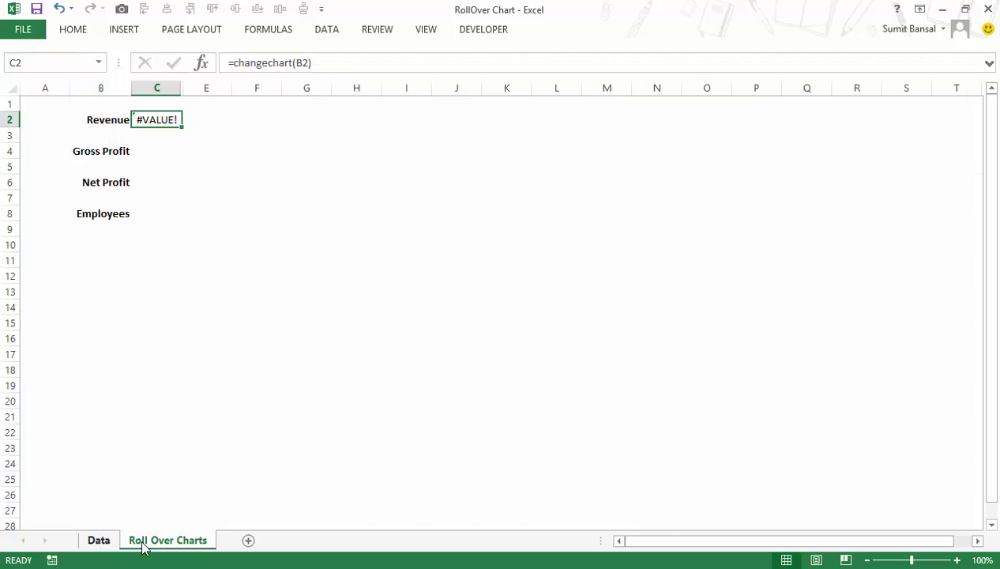
click(173, 541)
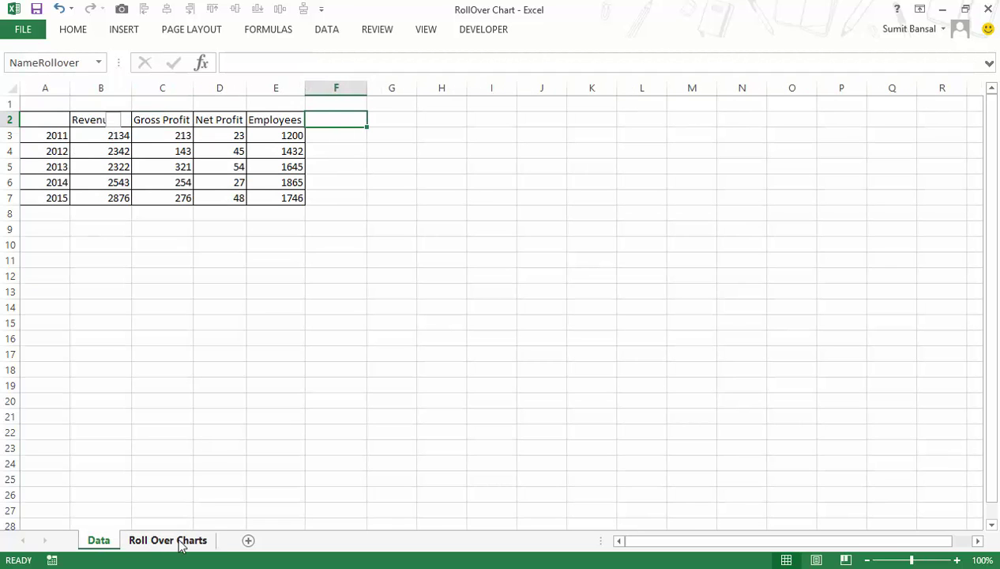
Step: Wrap the formula in C2 in a HYPERLINK function so it reads =HYPERLINK(changechart(B2))
key(F2)
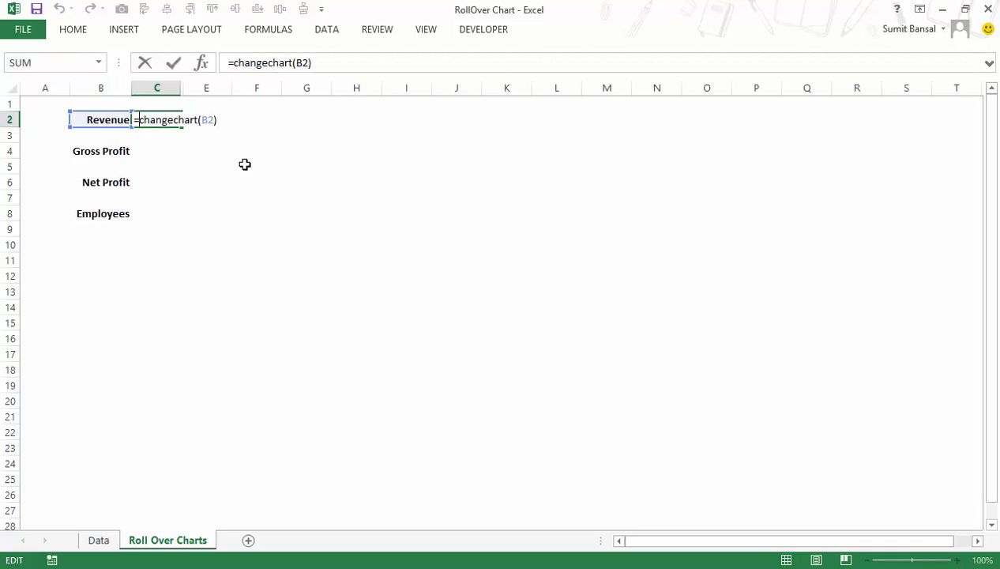
text(Hy)
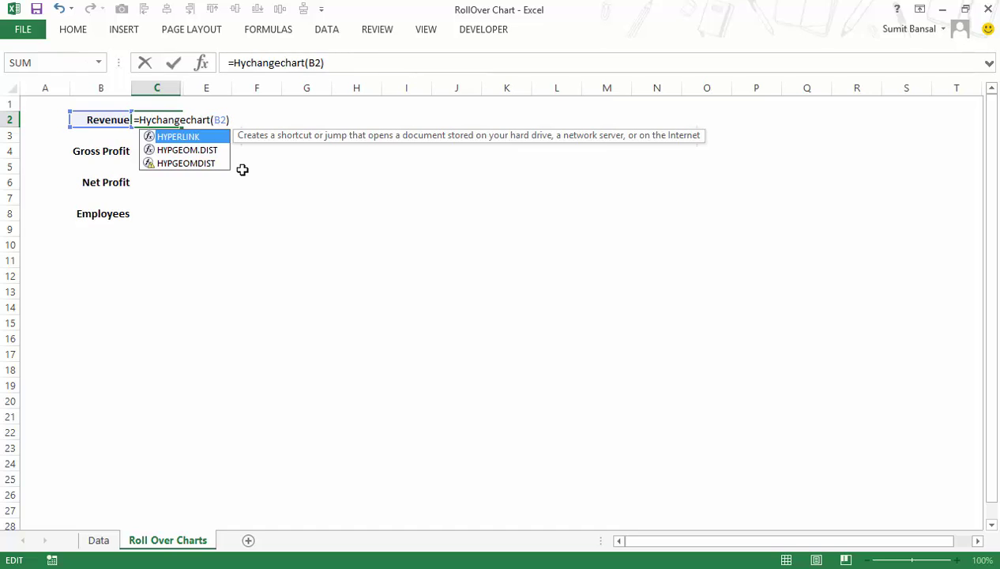
text(per)
key(Tab)
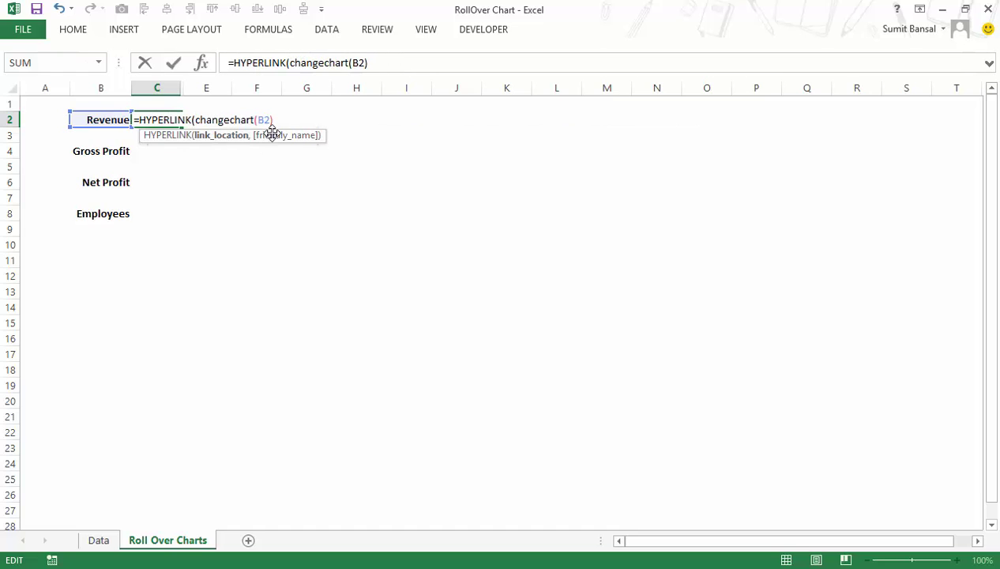
drag(277, 118, 287, 122)
key(BackSpace)
key(BackSpace)
key(BackSpace)
key(BackSpace)
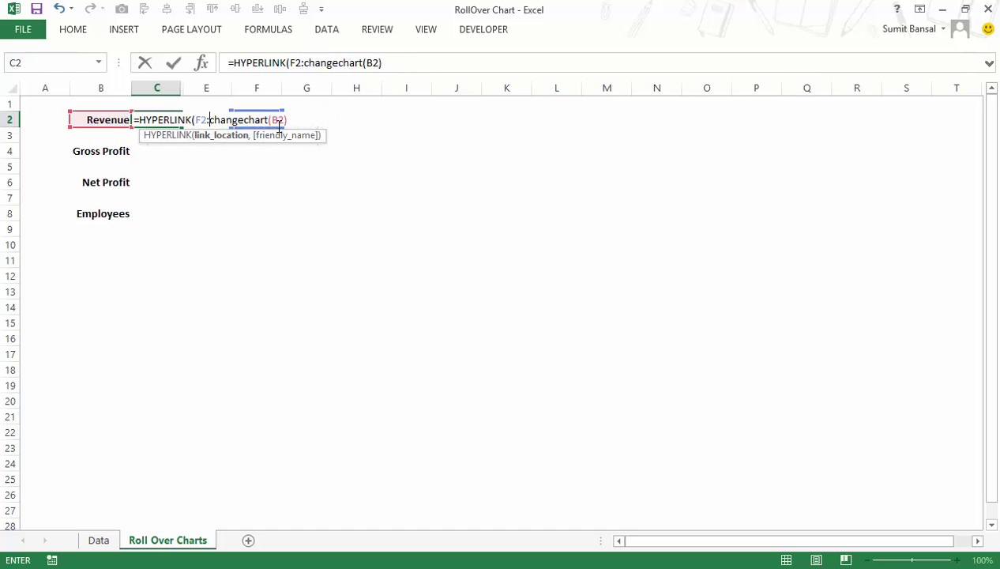
key(BackSpace)
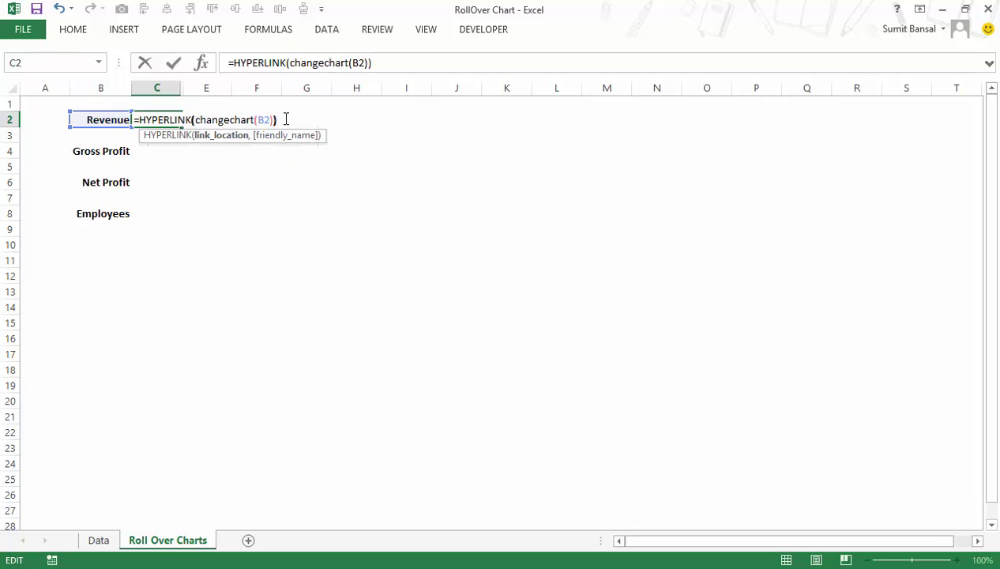
key(Return)
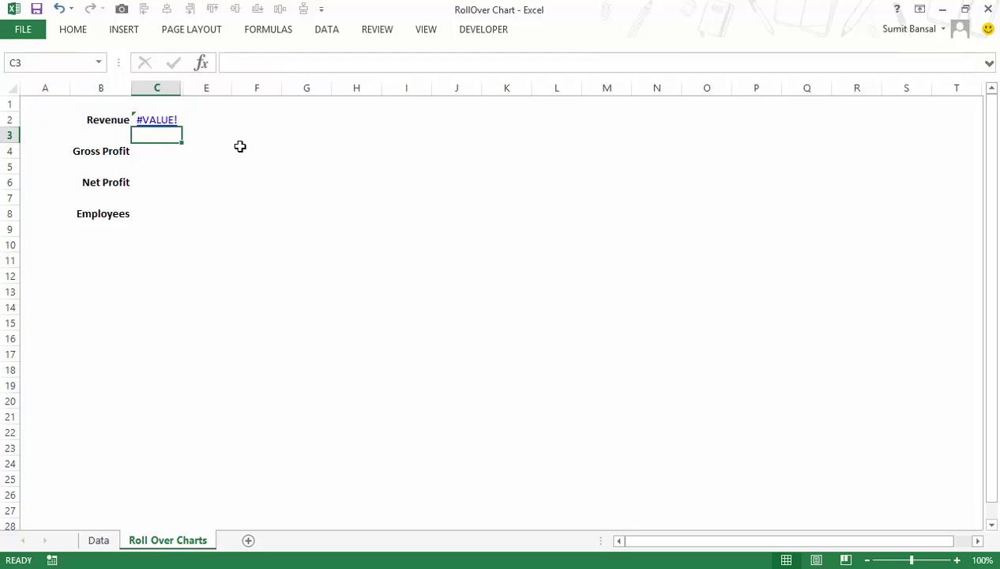
Step: Wrap the C2 formula in IFERROR with an empty-text fallback so it reads =IFERROR(HYPERLINK(changechart(B2)),"")
key(Up)
key(F2)
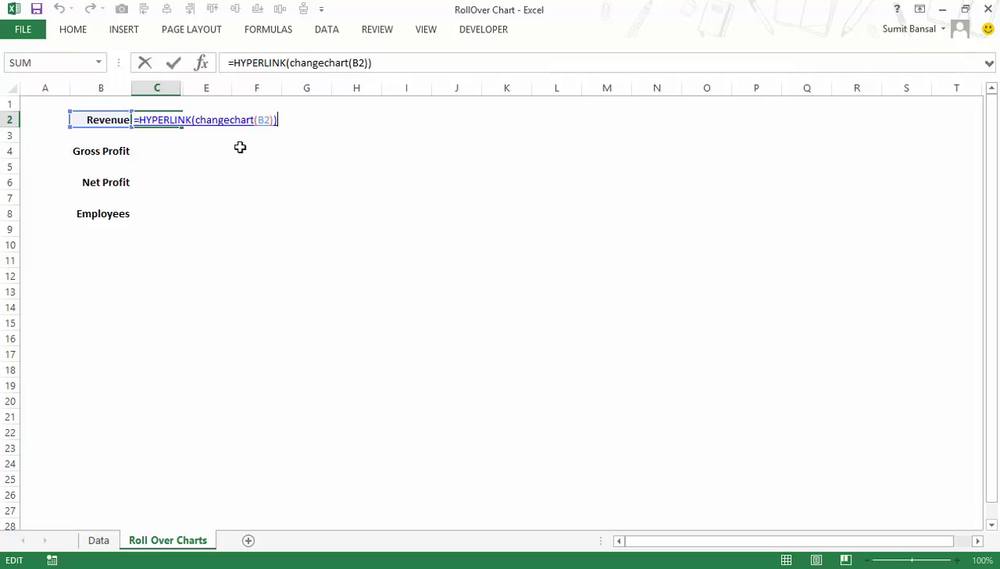
text(iferr)
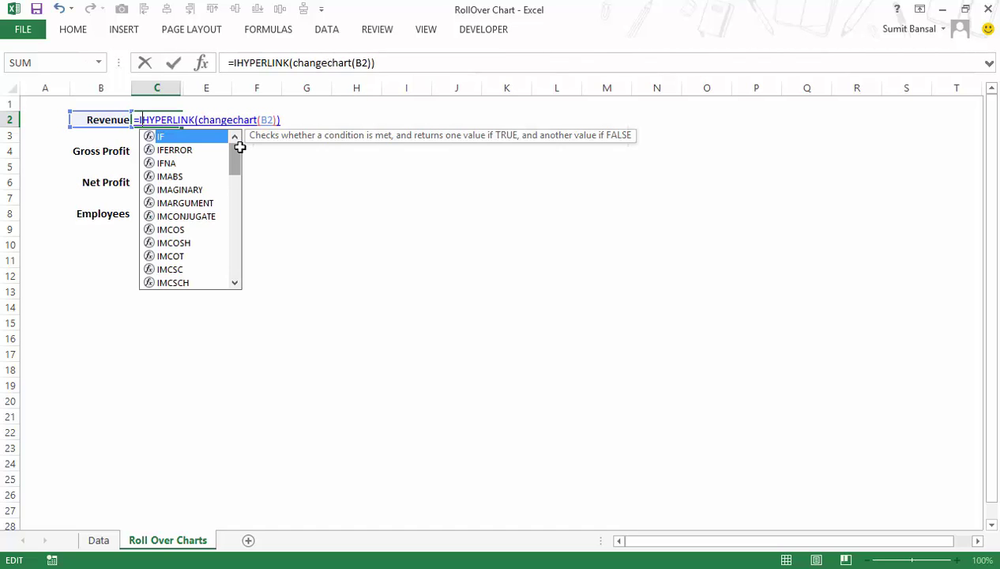
key(Tab)
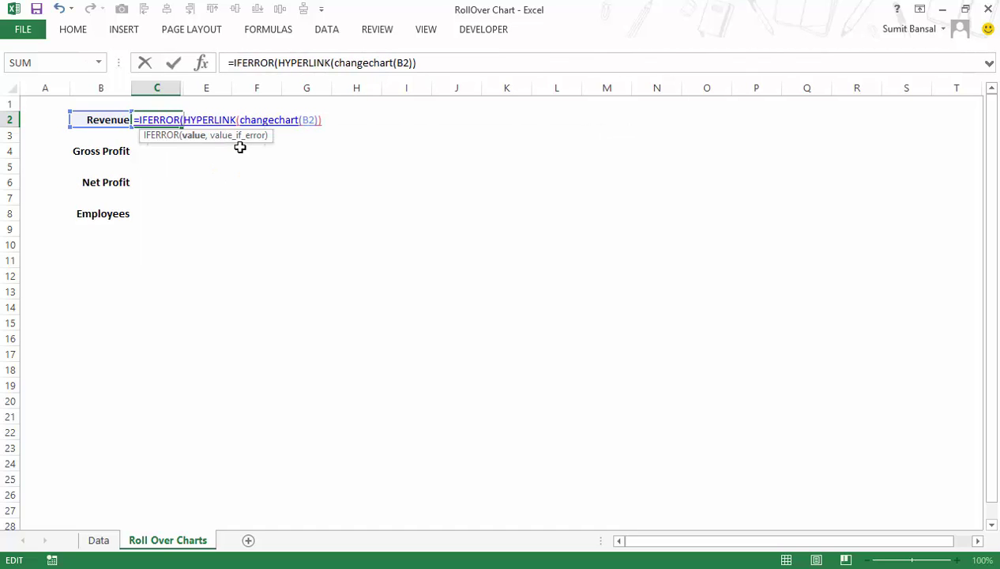
key(Right)
key(Right)
key(Right)
key(Right)
key(Right)
key(Right)
key(Right)
key(Right)
key(Right)
key(Right)
key(Right)
key(Right)
key(Right)
key(Right)
key(Right)
key(Right)
key(Right)
key(Right)
key(Right)
key(Right)
text(,)
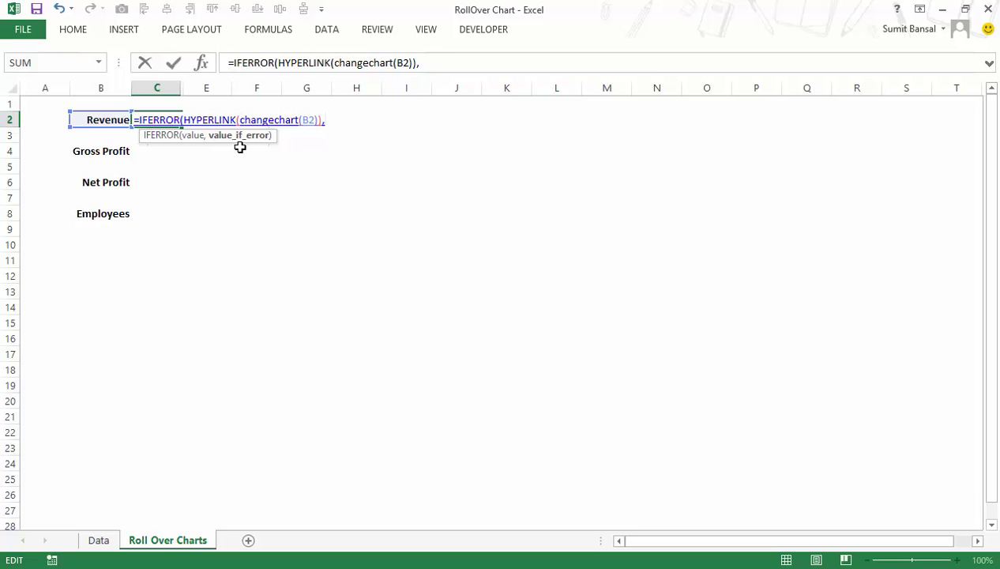
text(""))
key(ctrl+Return)
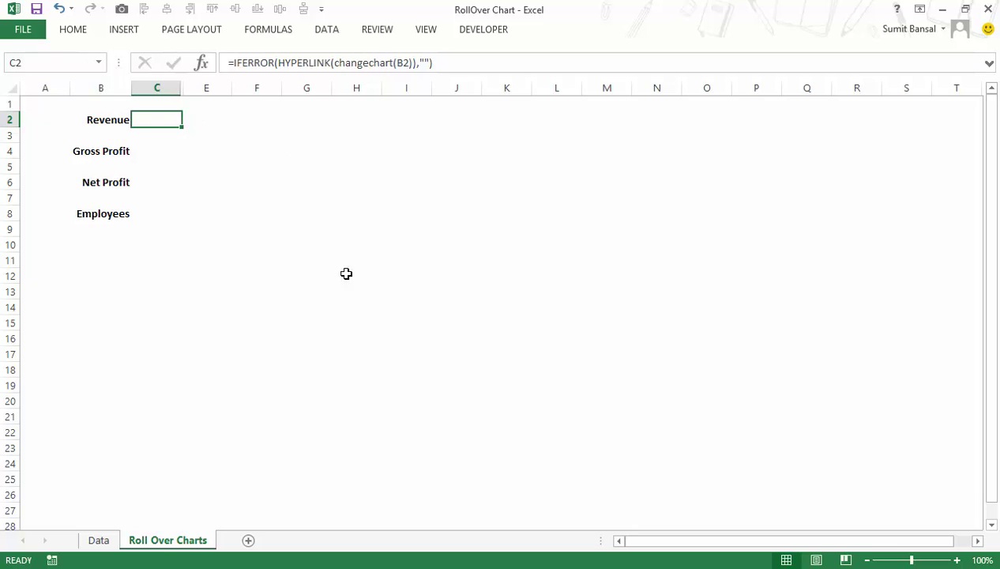
Step: Compare the NameRollover cell F2 on the Data sheet with the Revenue label and the C2 formula on the Roll Over Charts sheet
click(103, 539)
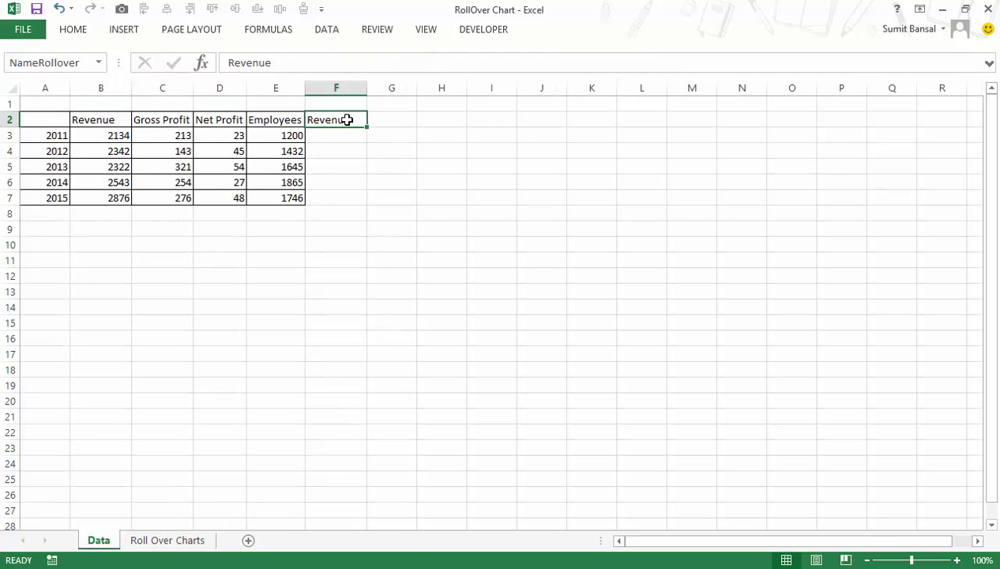
click(193, 540)
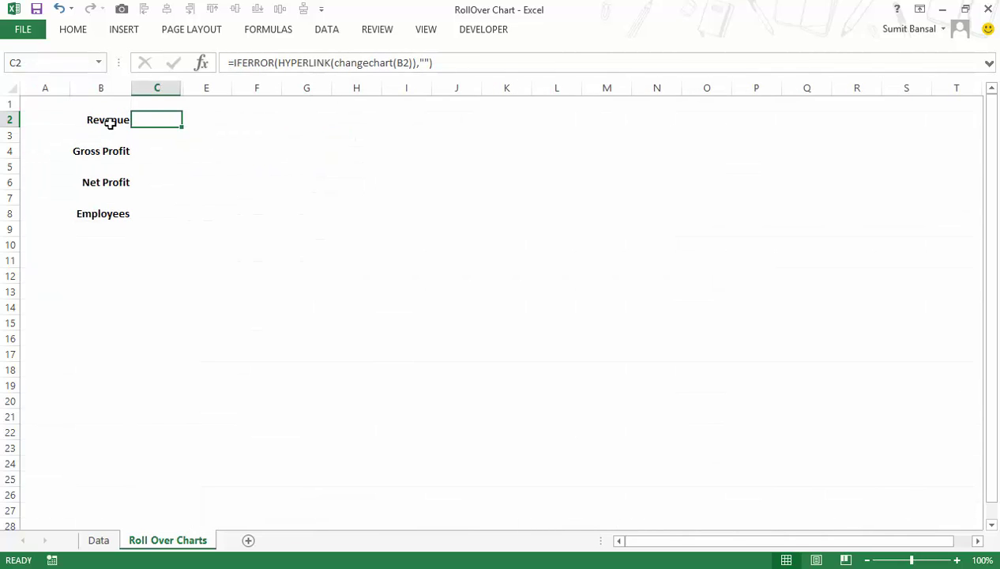
click(102, 541)
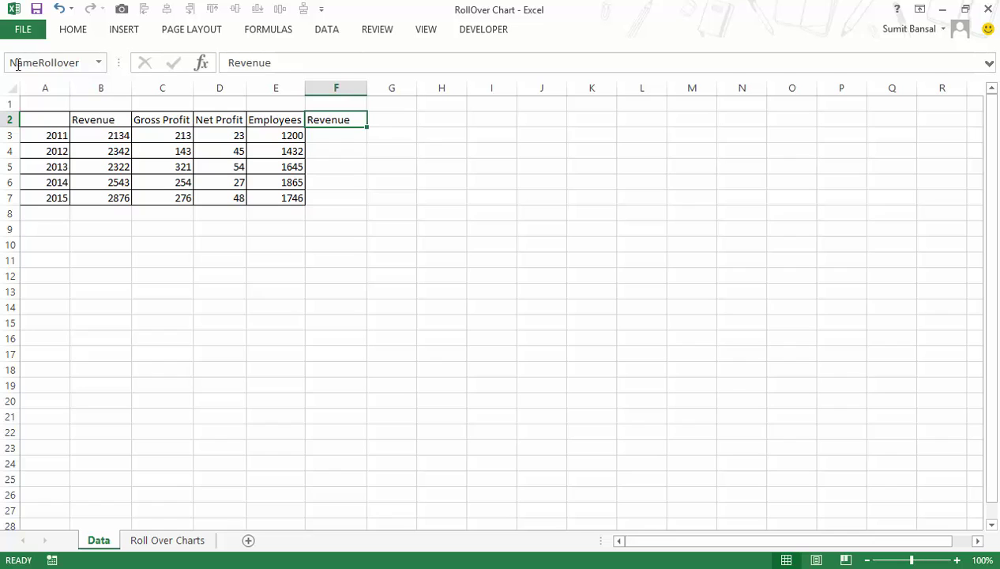
click(187, 543)
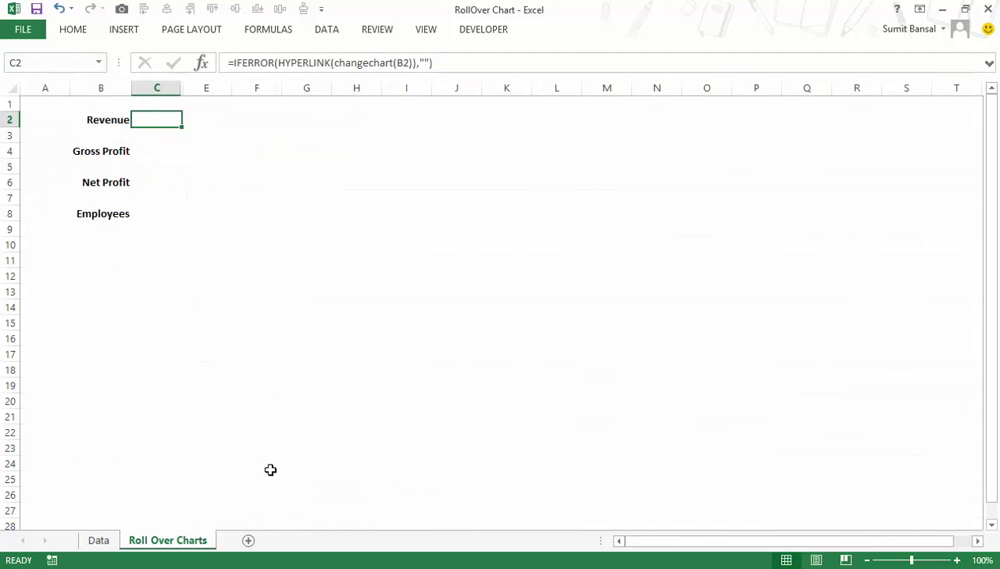
click(100, 541)
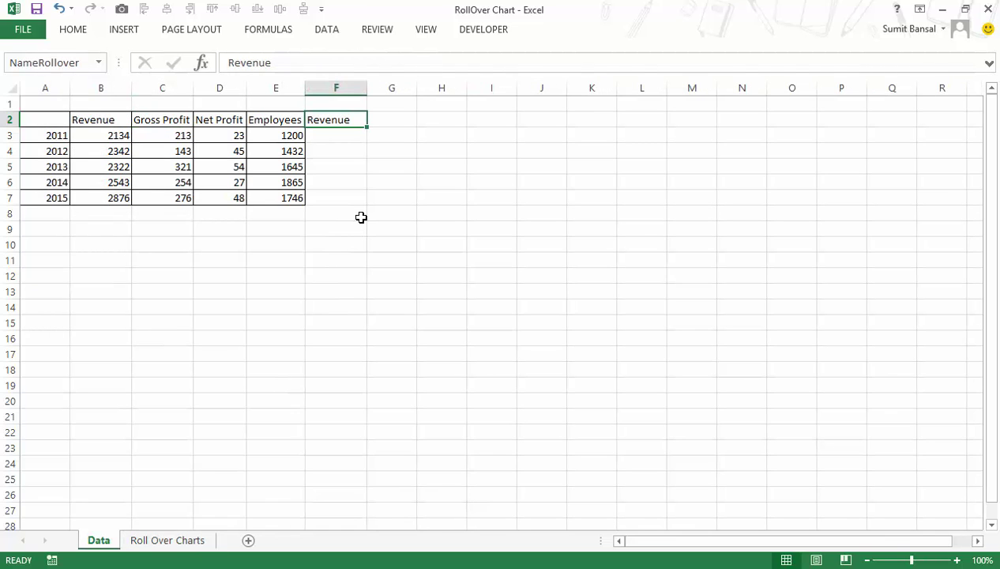
Step: Clear the NameRollover cell F2 on the Data sheet and test whether rolling over C2 on the Roll Over Charts sheet refills it
key(Delete)
click(194, 541)
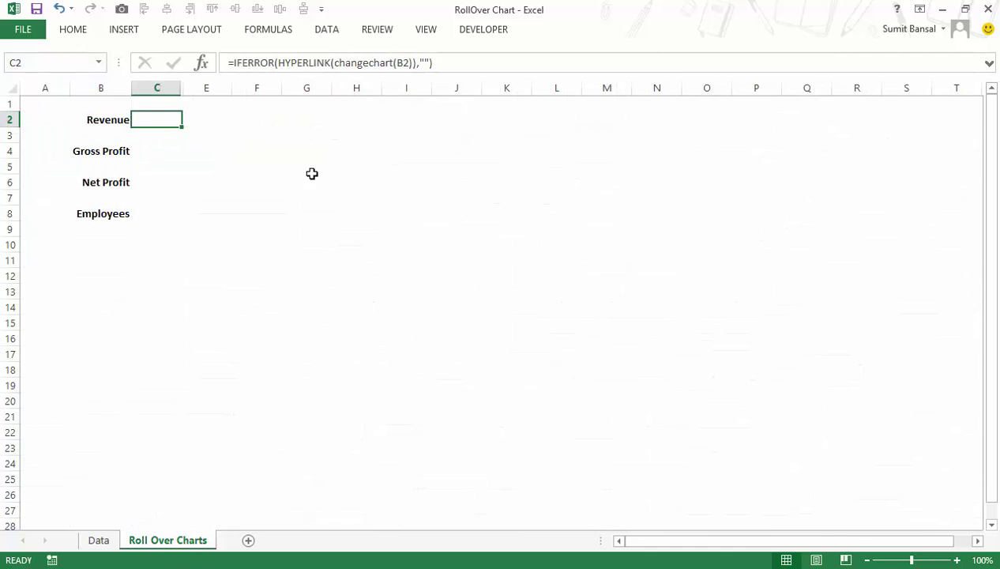
click(99, 540)
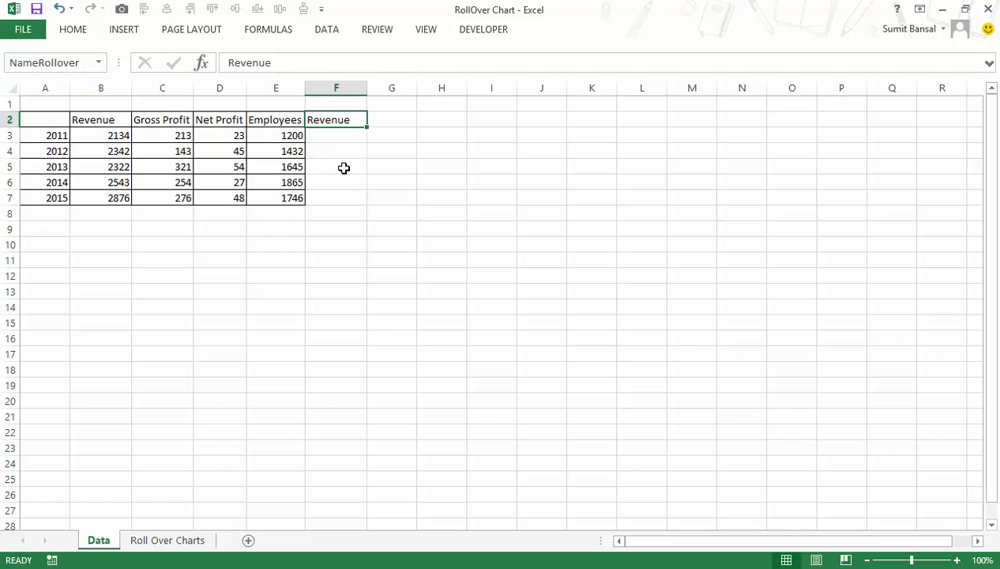
click(184, 545)
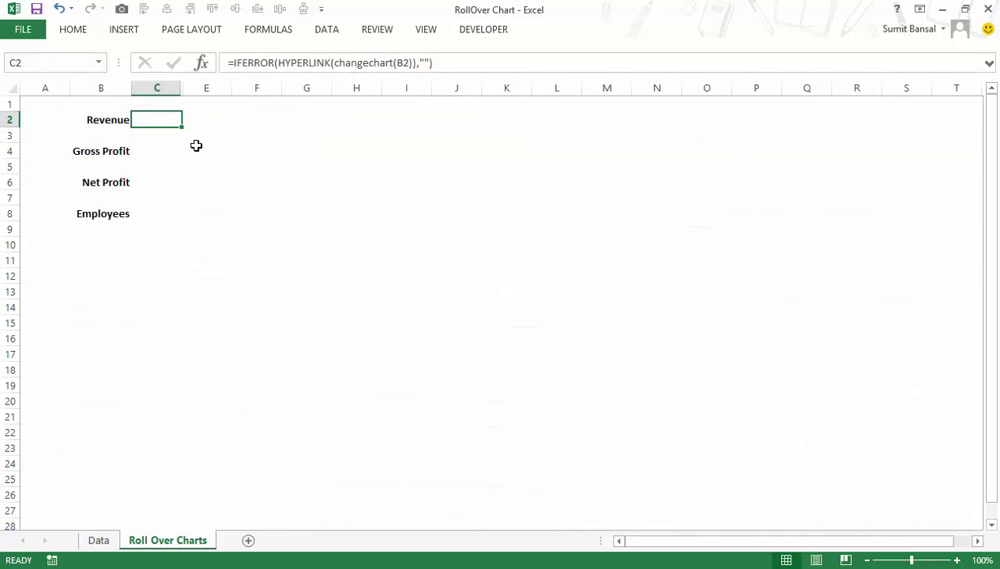
Step: Copy the formula in C2 to cells C4, C6 and C8 beside Gross Profit, Net Profit and Employees
key(ctrl+c)
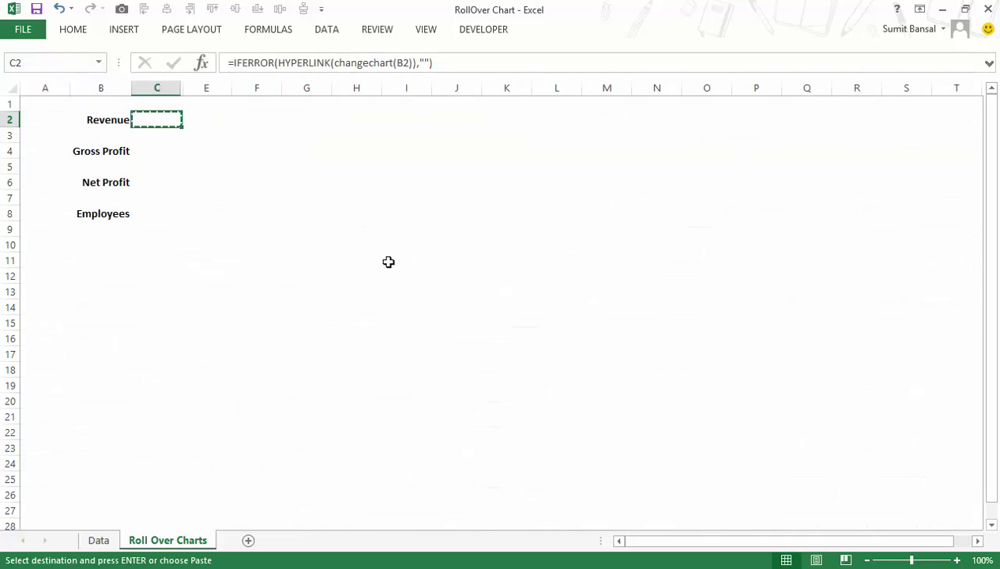
key(Down)
key(Down)
key(ctrl+v)
key(Down)
key(Down)
key(ctrl+v)
key(Down)
key(Down)
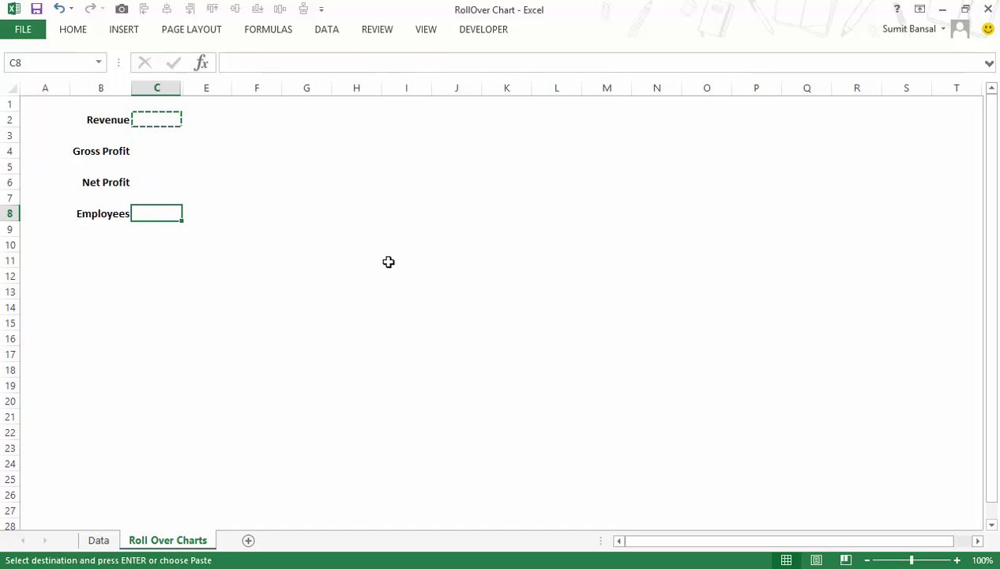
key(ctrl+v)
key(Escape)
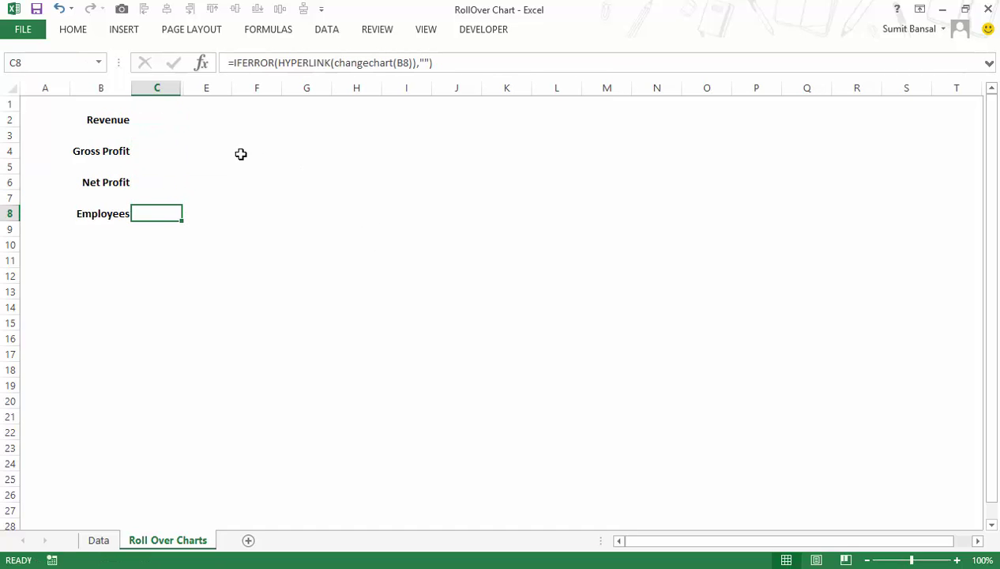
Step: Enter =MATCH(NameRollover,$B$3:$E$7,0) in cell F1 of the Data sheet
click(95, 540)
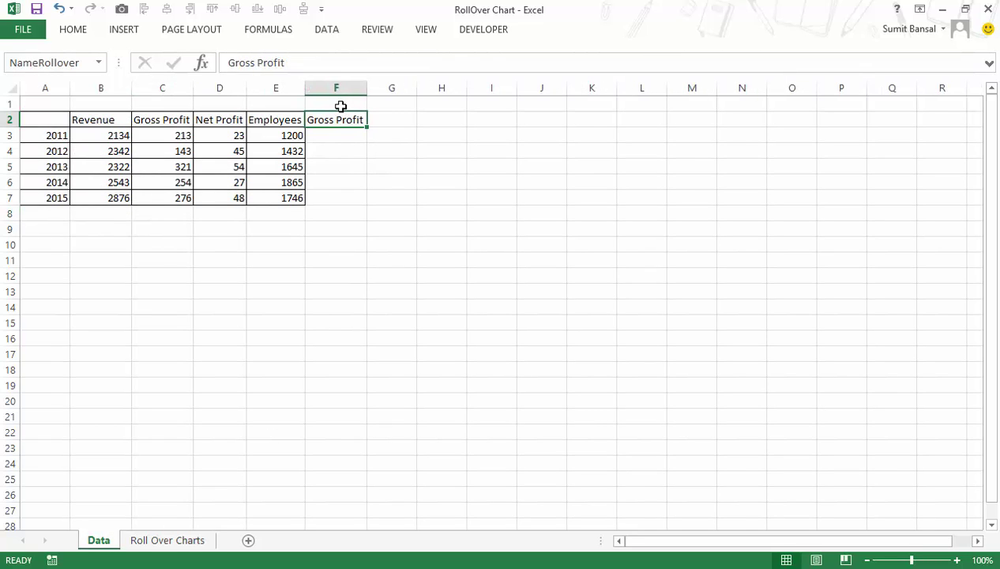
drag(332, 134, 333, 198)
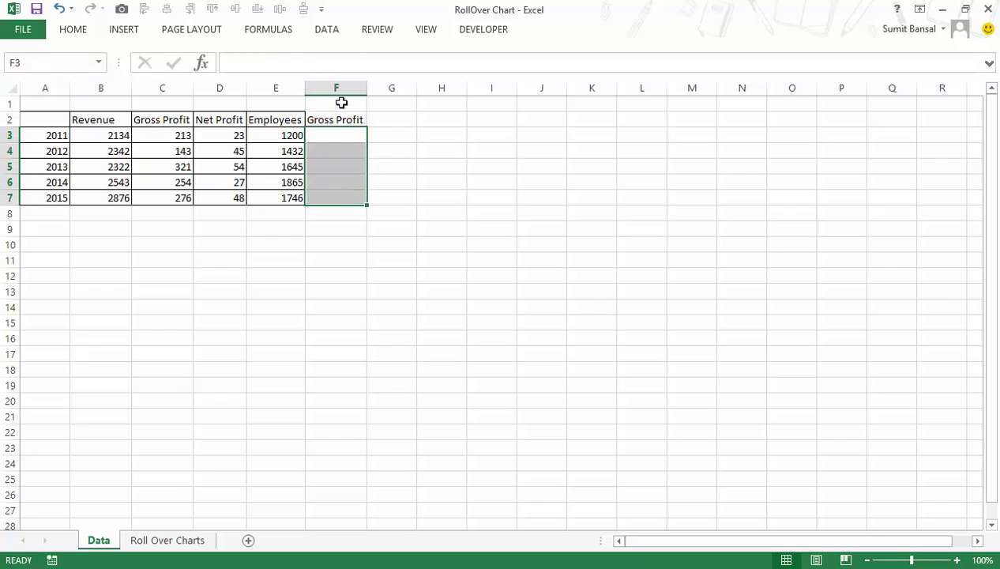
click(341, 103)
text(=MATCH()
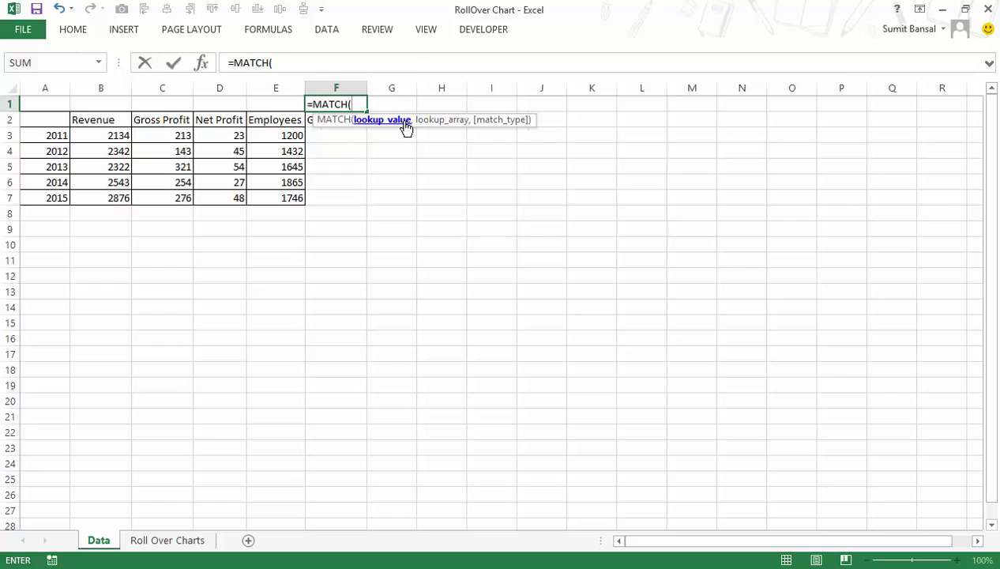
click(311, 118)
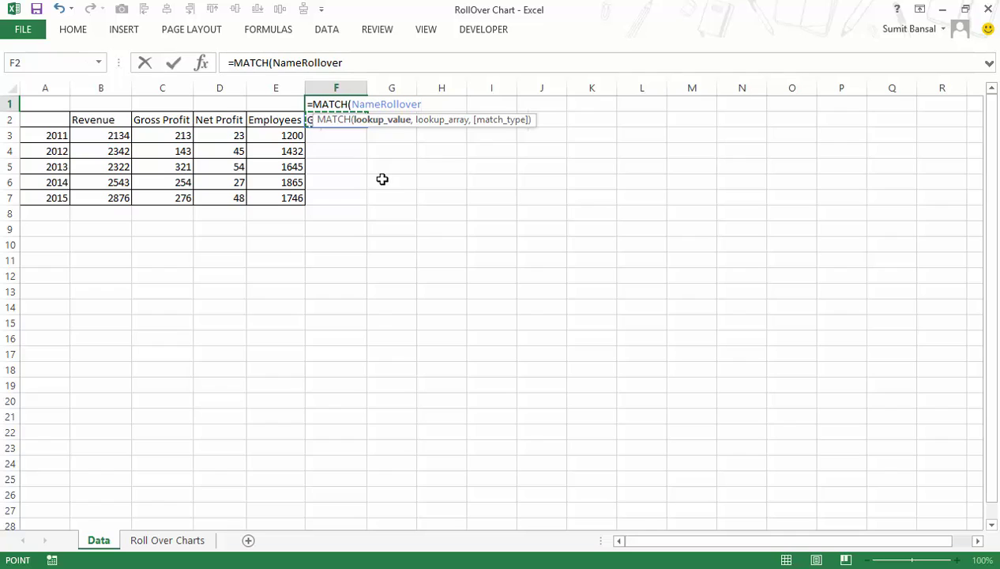
text(,)
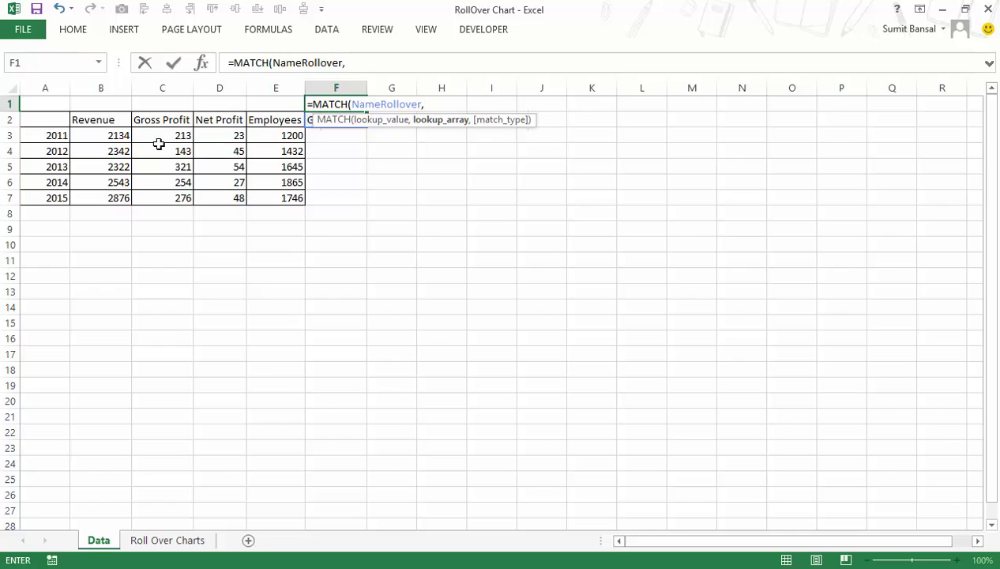
drag(120, 136, 268, 194)
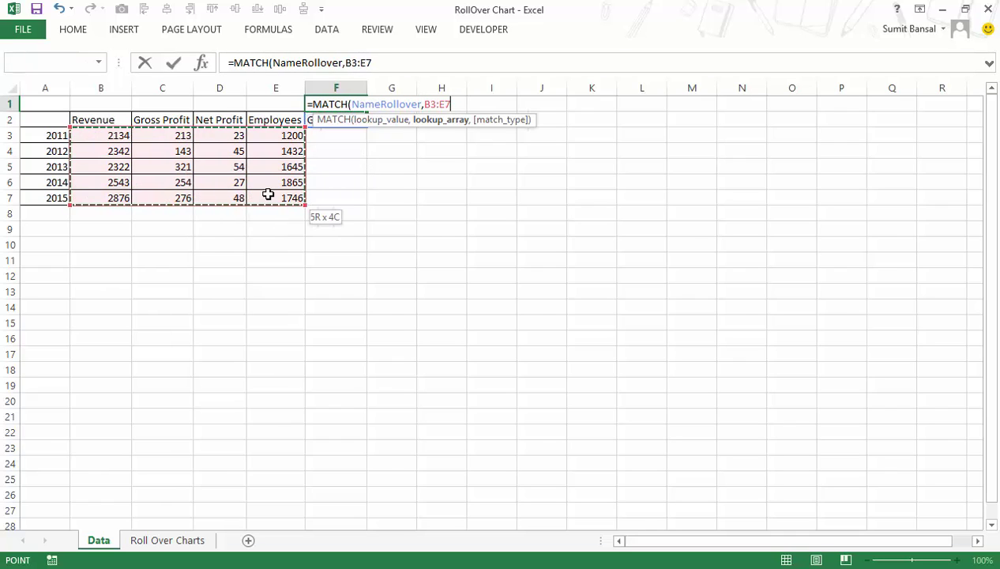
key(F4)
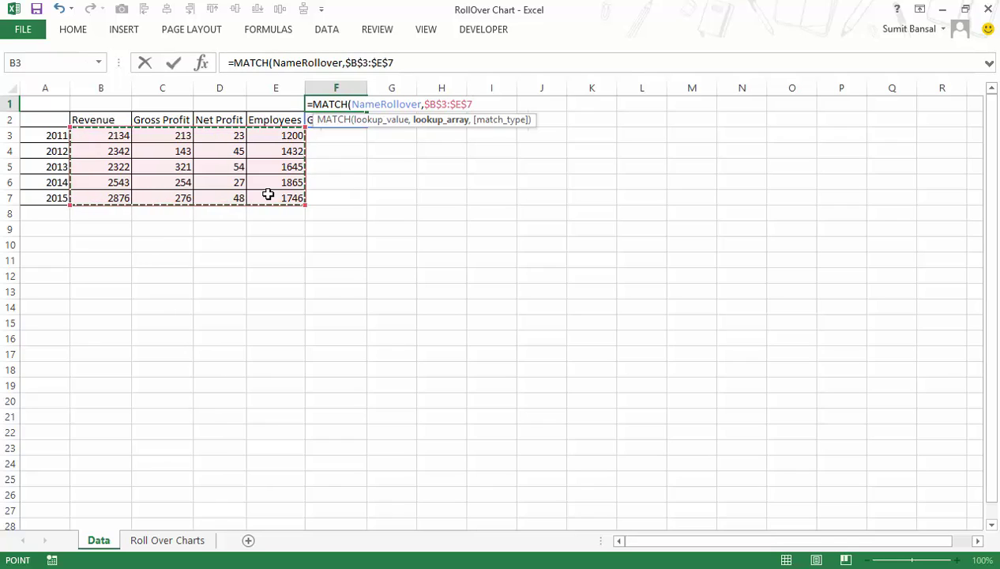
text(,)
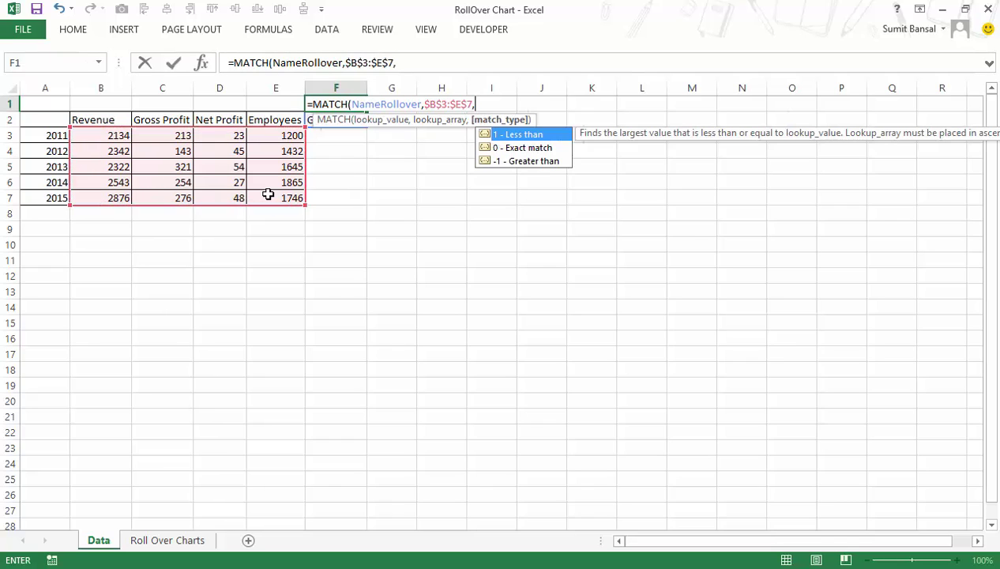
text(0))
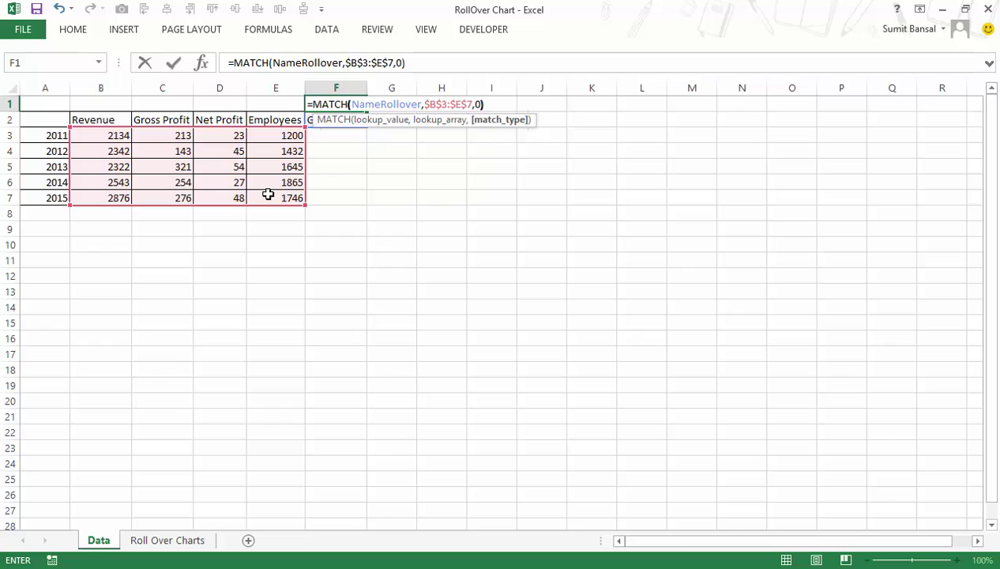
key(Return)
Step: Replace the lookup array in the F1 MATCH formula with the header range B2:E2
key(Up)
key(F2)
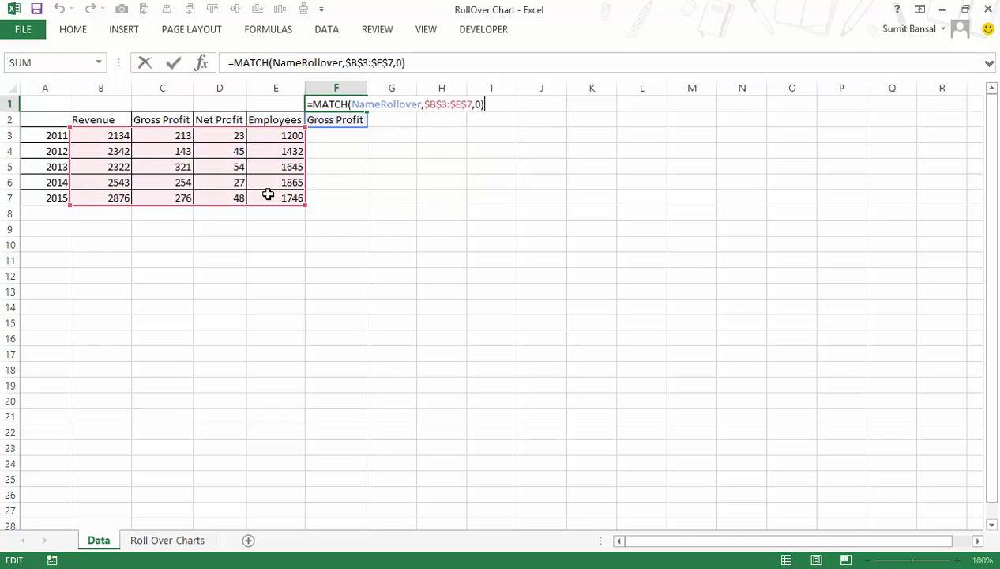
click(353, 104)
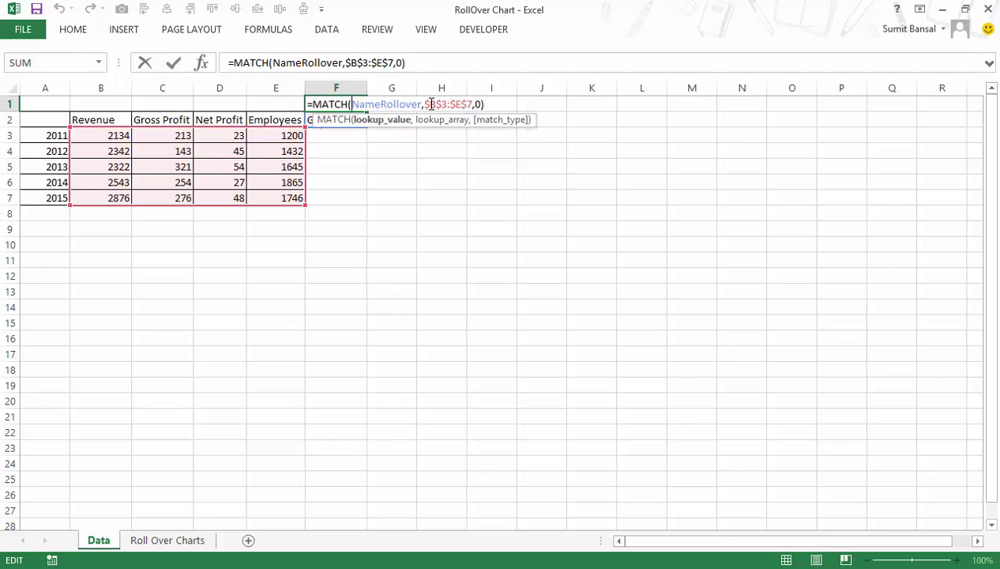
click(426, 105)
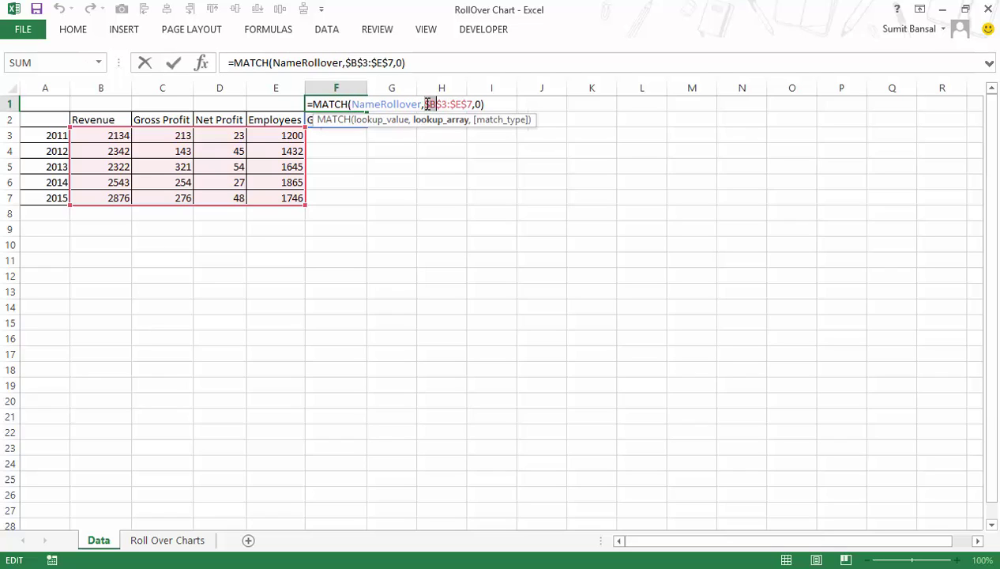
key(shift+Right)
key(shift+Right)
key(shift+Right)
key(shift+Right)
key(BackSpace)
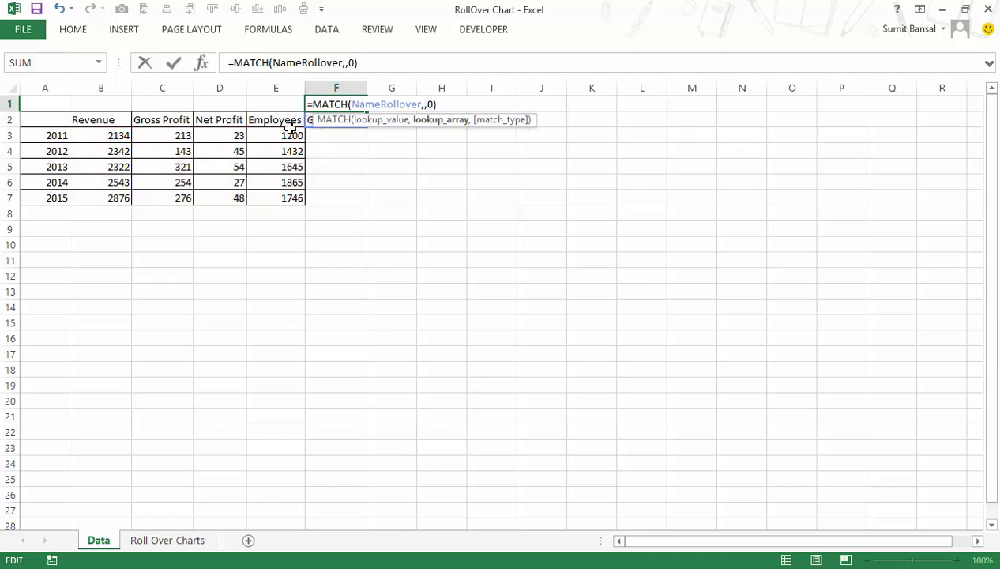
drag(115, 121, 272, 121)
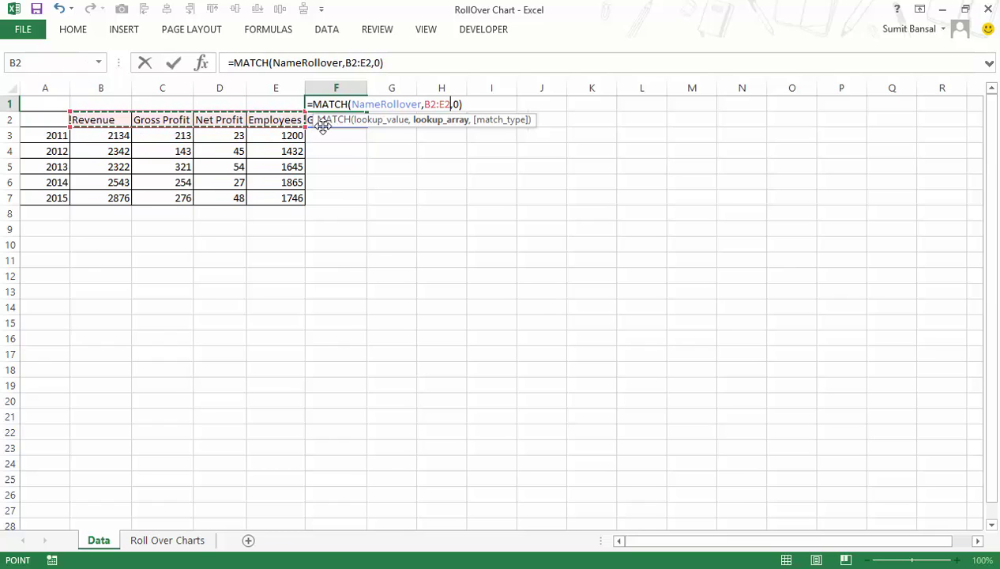
Step: Make the F1 lookup range absolute so the formula reads =MATCH(NameRollover,$B$2:$E$2,0), and commit it
key(F1)
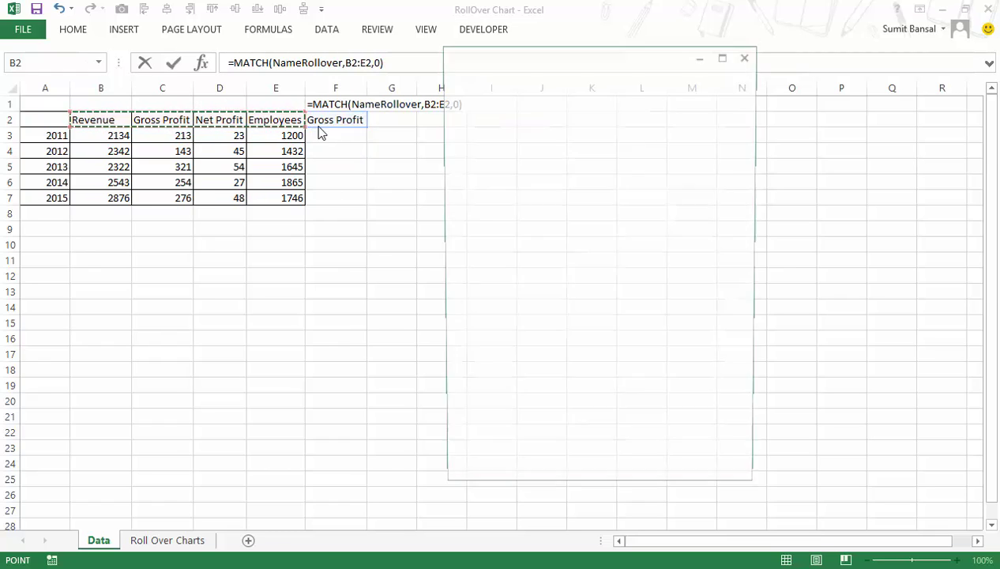
click(747, 56)
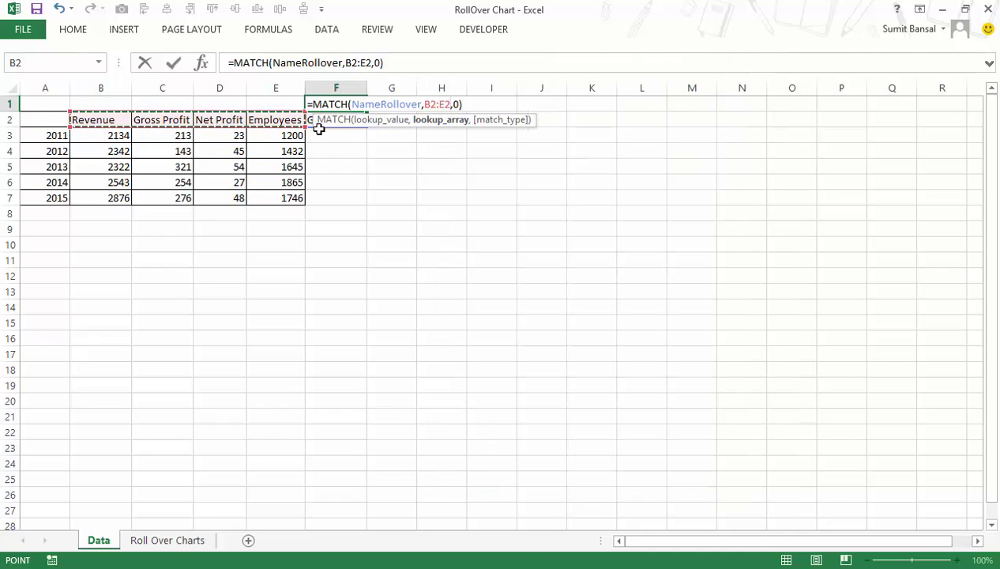
drag(316, 128, 444, 152)
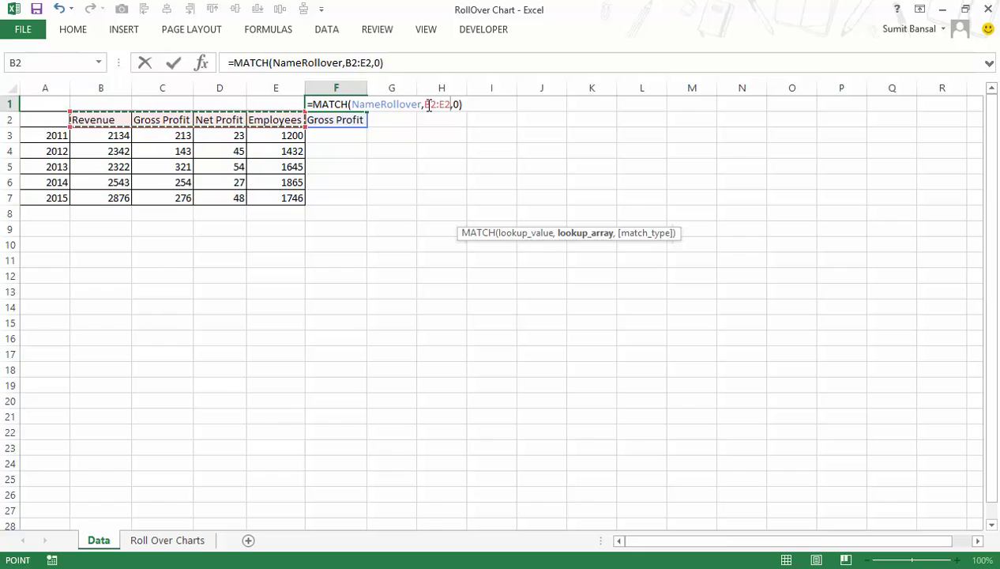
drag(442, 108, 448, 106)
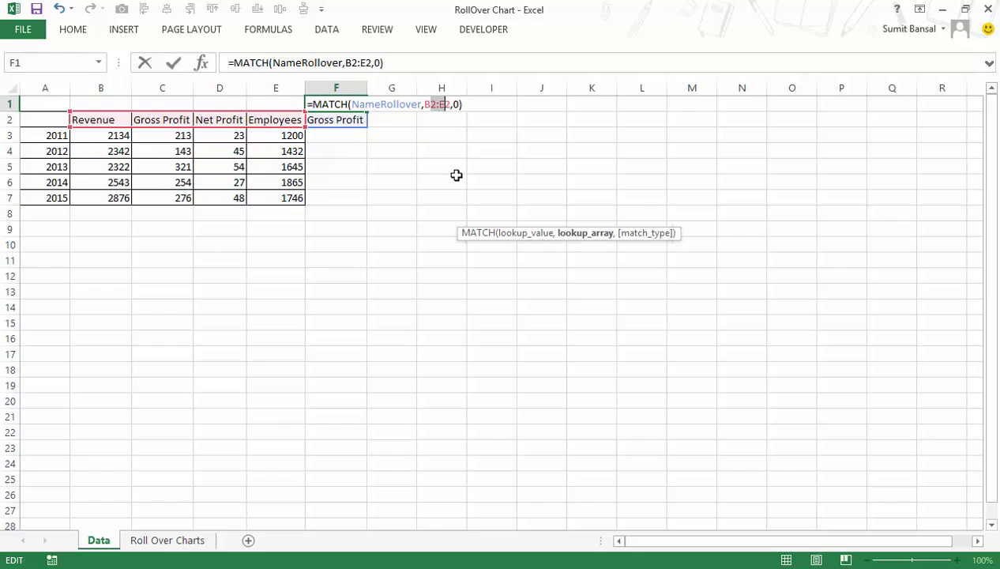
key(F4)
key(Return)
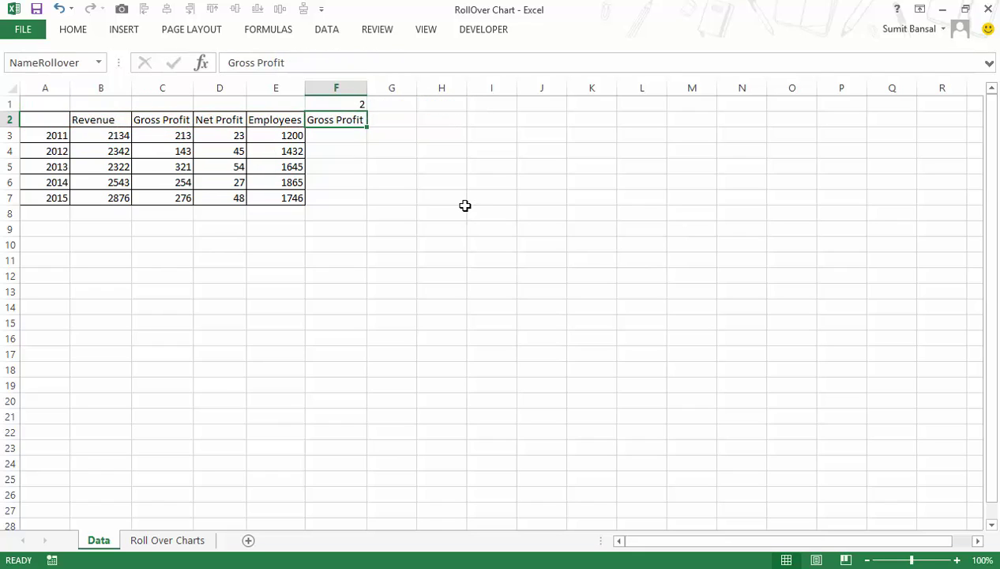
key(Up)
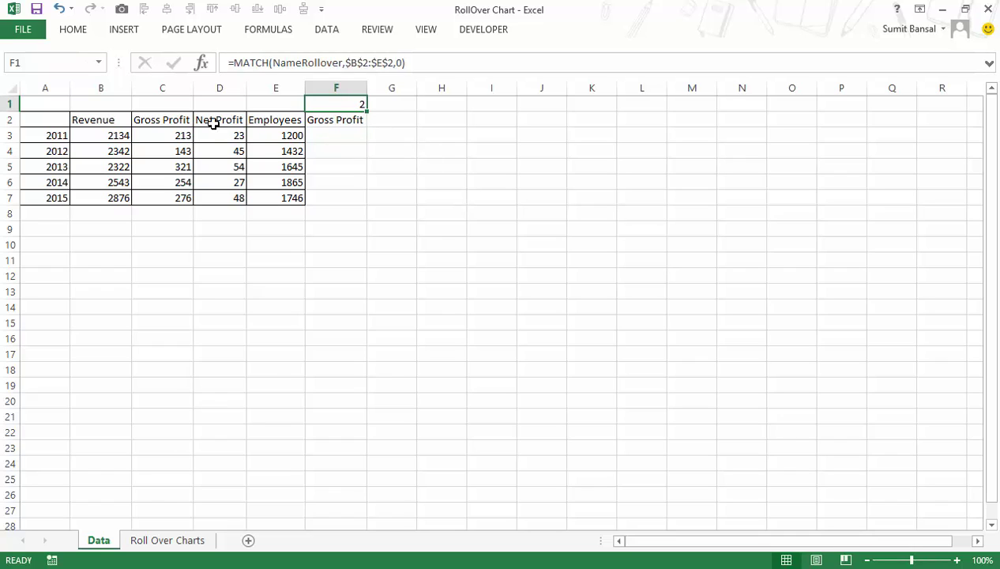
Step: Copy the Revenue header from B2 into the NameRollover cell F2 to test the MATCH formula
click(119, 119)
key(ctrl+c)
click(347, 120)
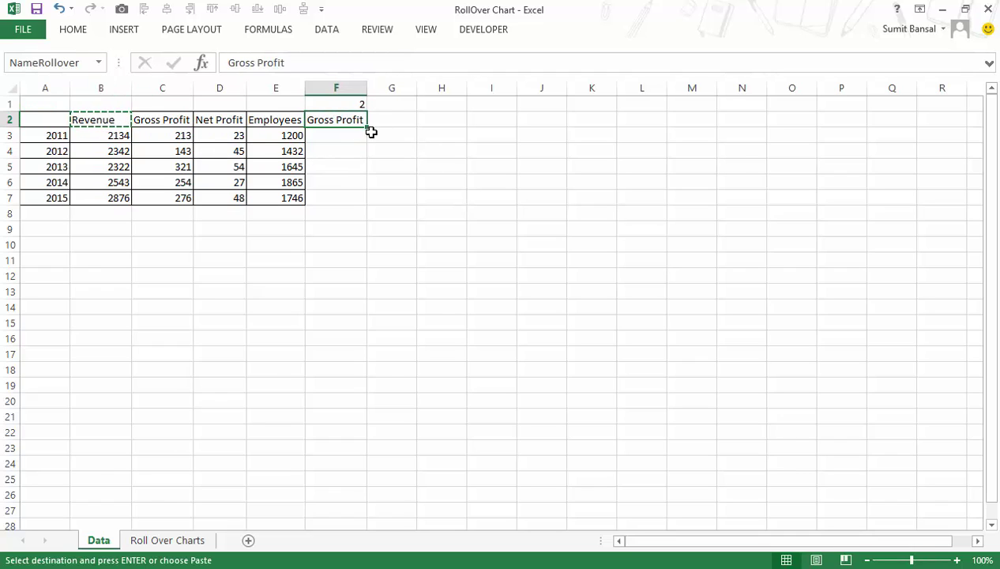
key(ctrl+v)
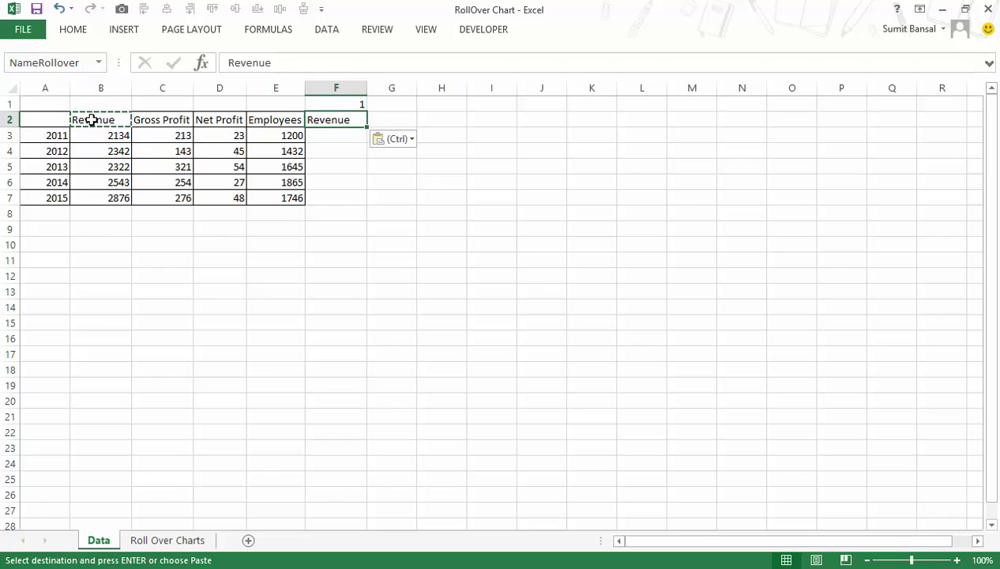
Step: Begin an INDEX formula in F3 with the absolute data range $B$3:$E$7 as its array
click(348, 136)
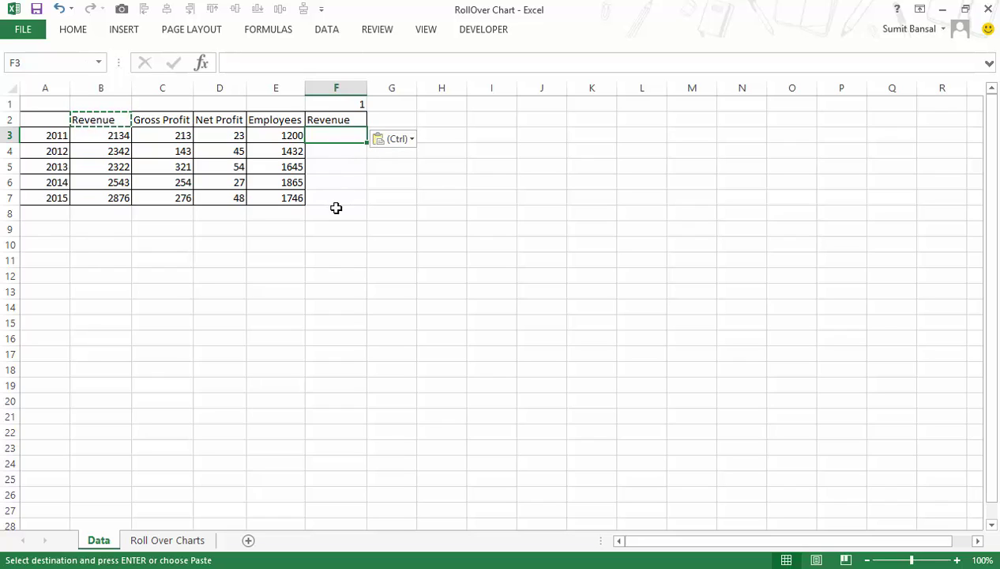
text(=ind)
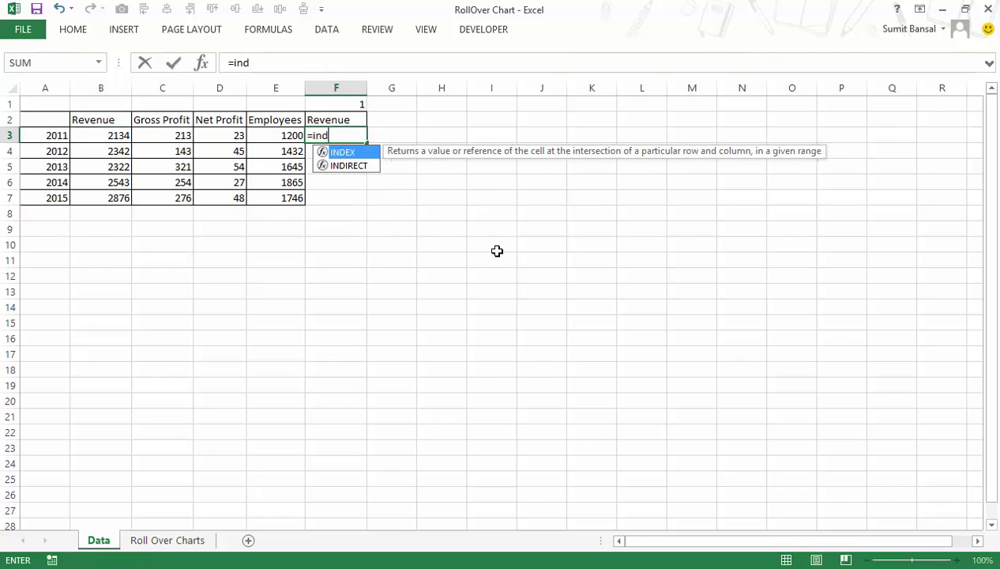
key(Tab)
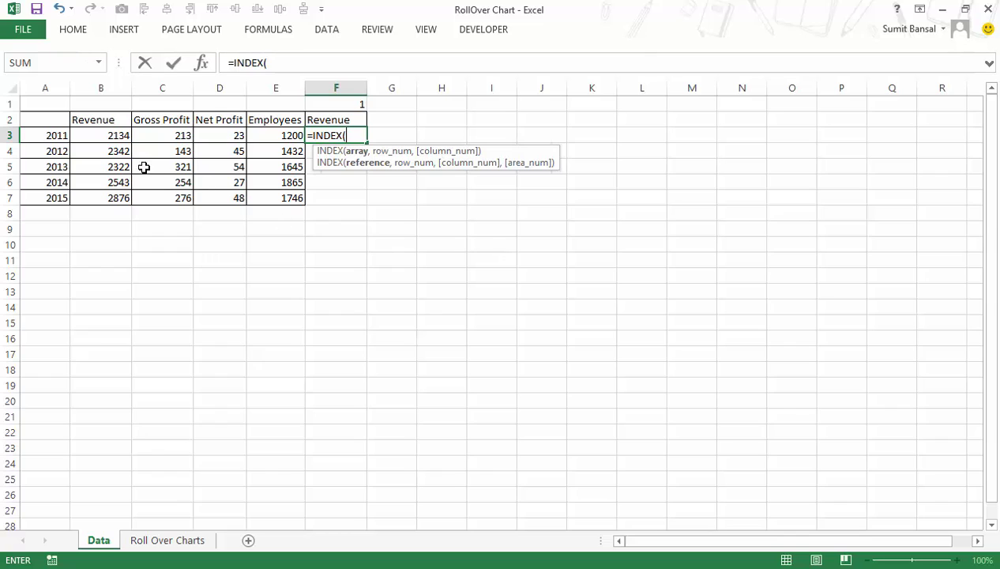
drag(108, 136, 267, 195)
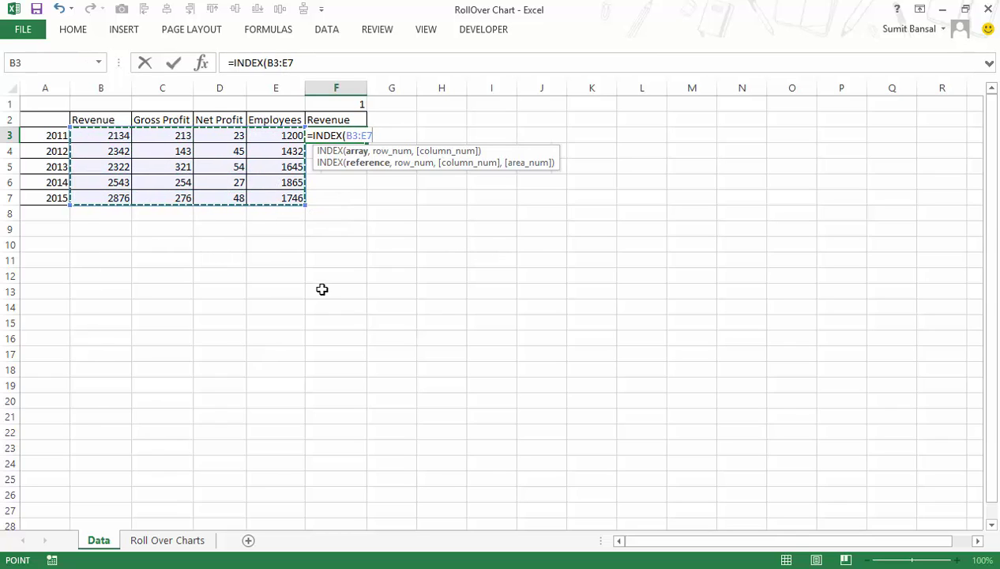
key(F4)
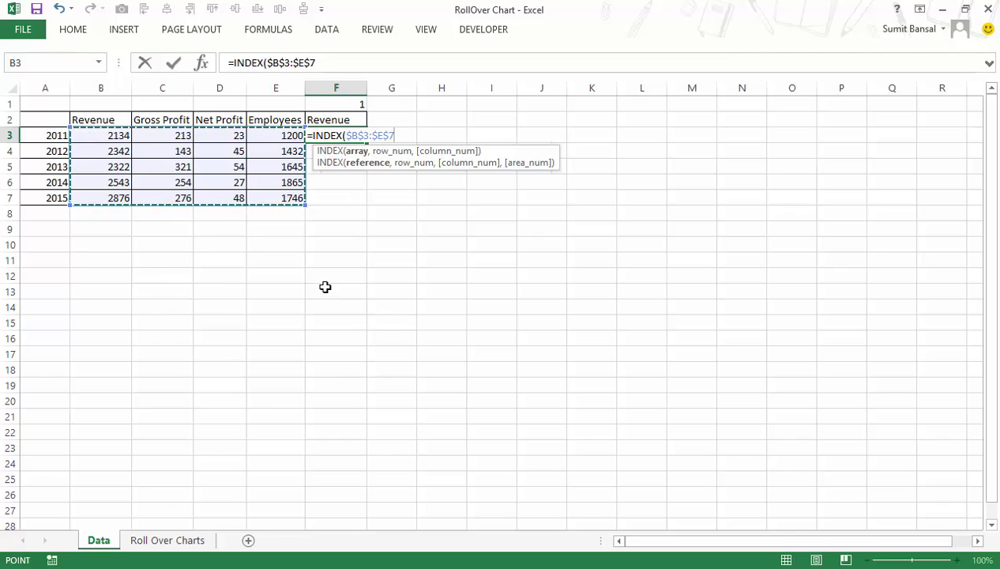
text(,)
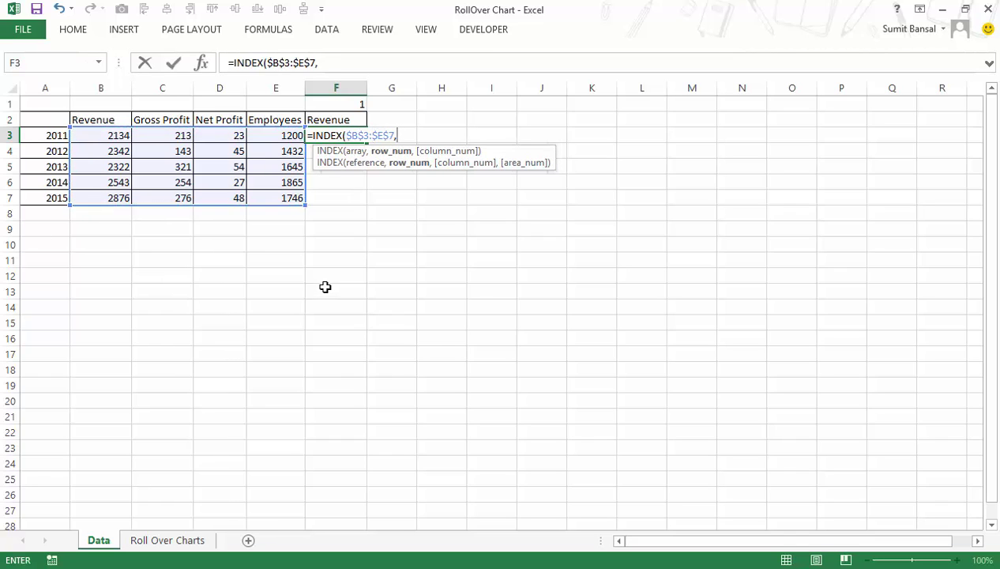
Step: Add rows($E$3:E3) as the row number argument of the INDEX formula in F3, anchoring only the first reference
text(rows)
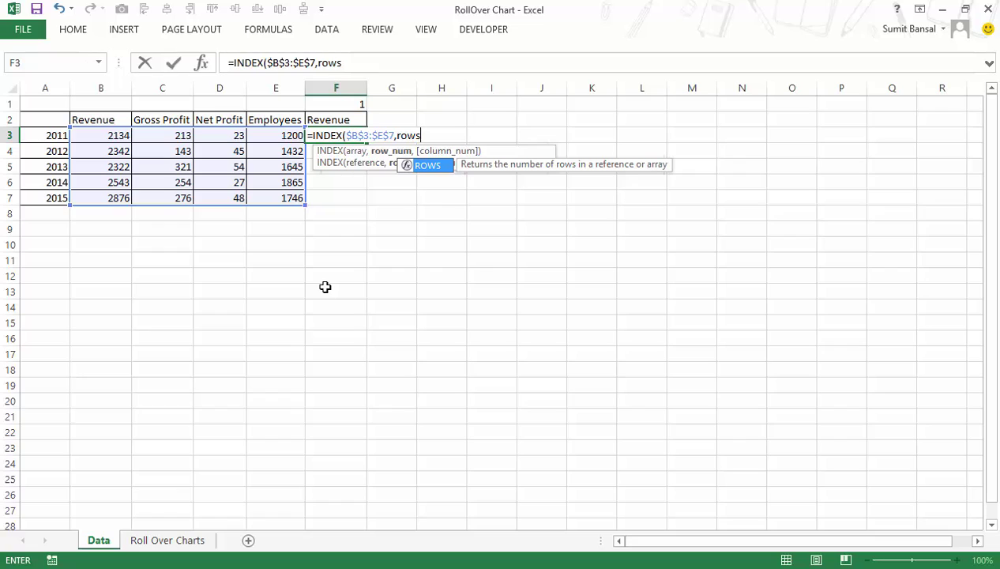
text(()
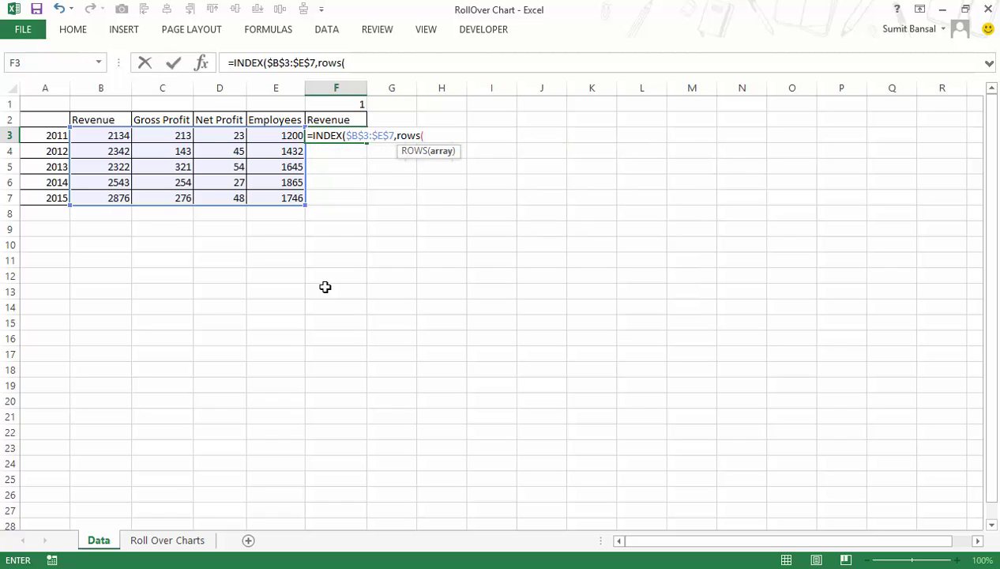
key(Left)
key(F8)
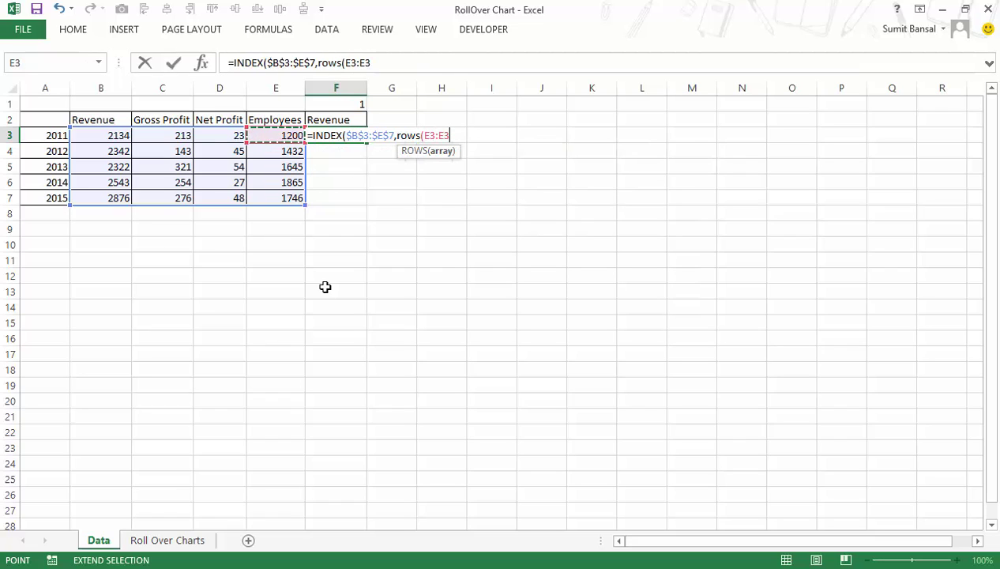
text())
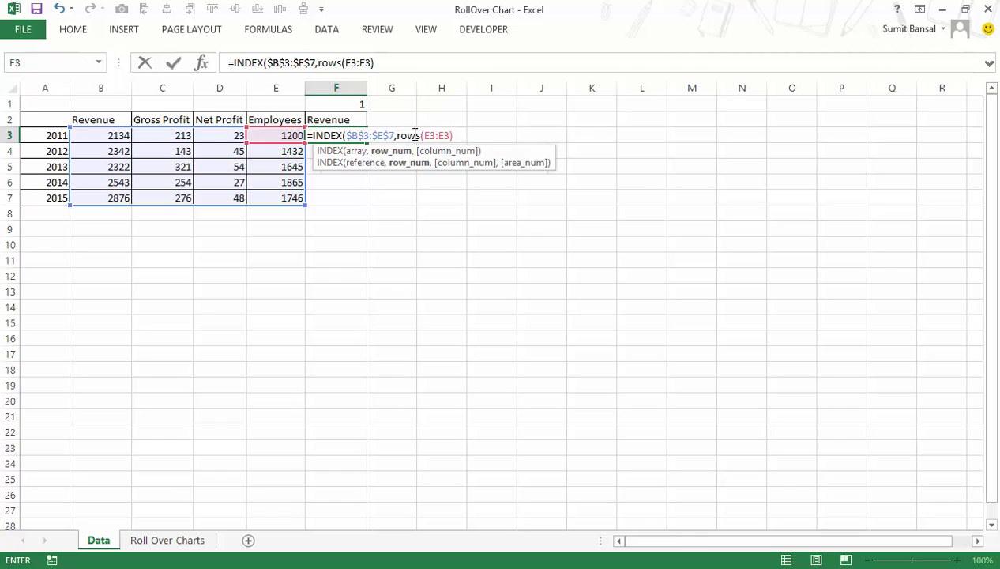
click(426, 135)
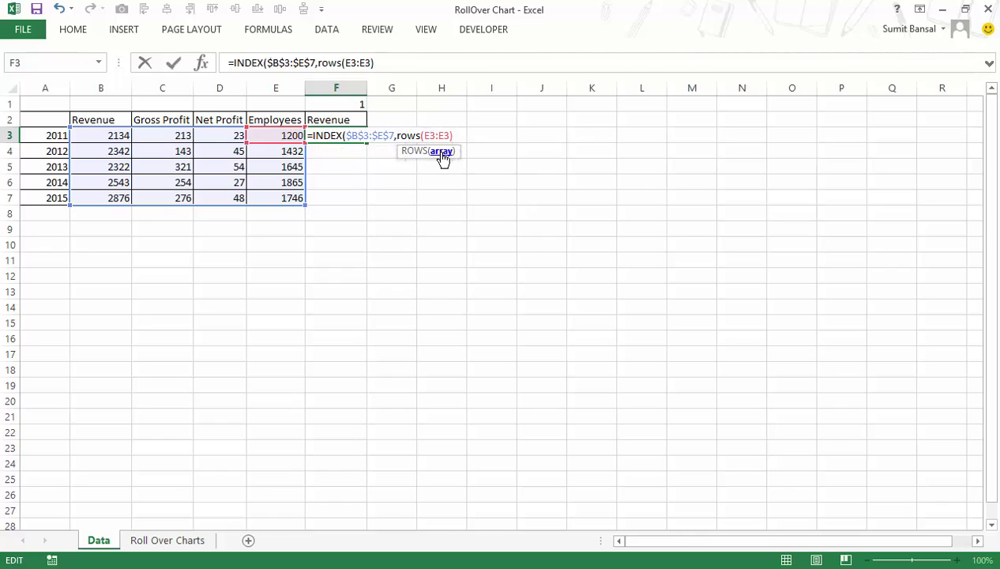
key(F4)
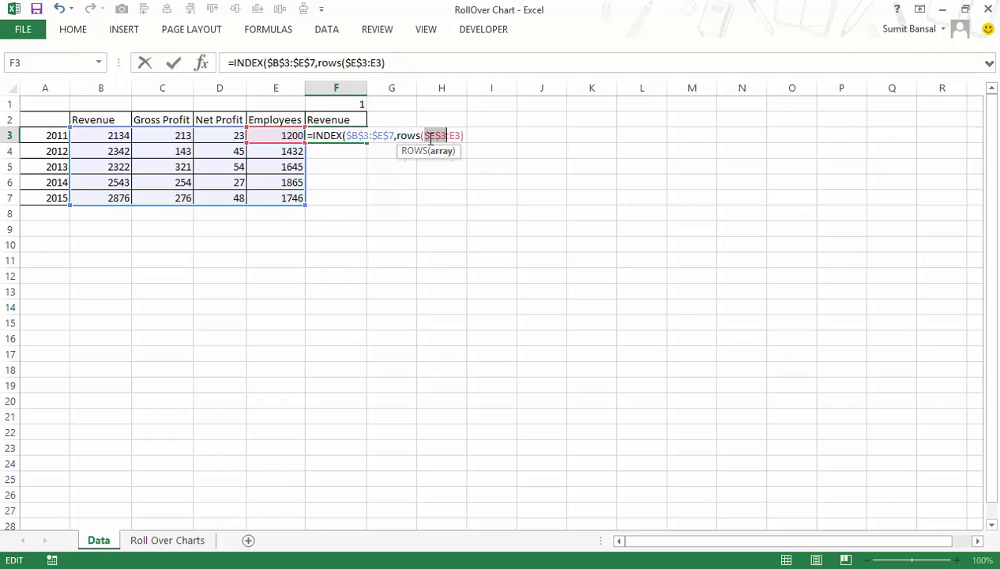
click(466, 135)
text(,)
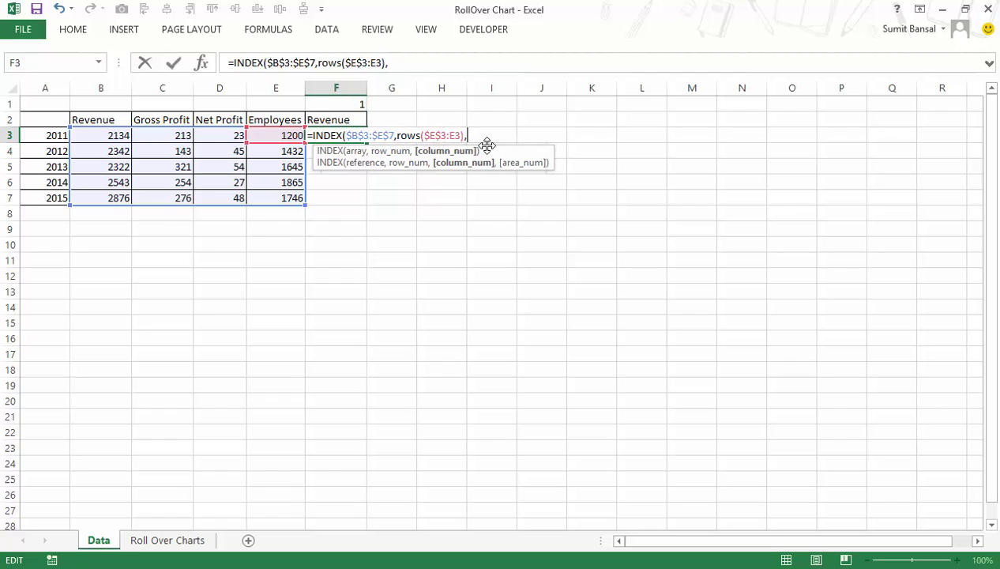
Step: Finish the F3 INDEX formula with $F$1 as its column number and fill it down through F7
click(357, 104)
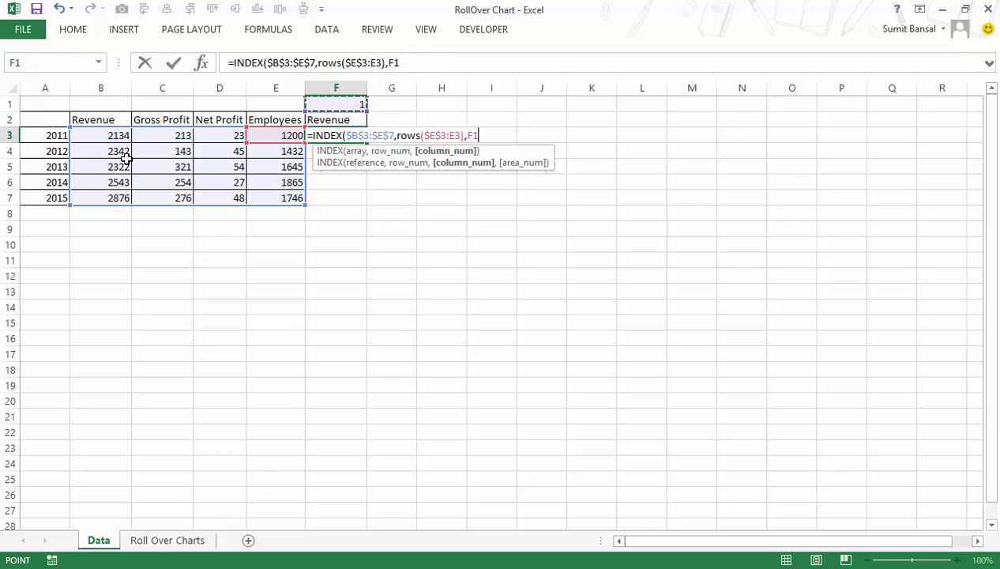
click(481, 136)
key(F4)
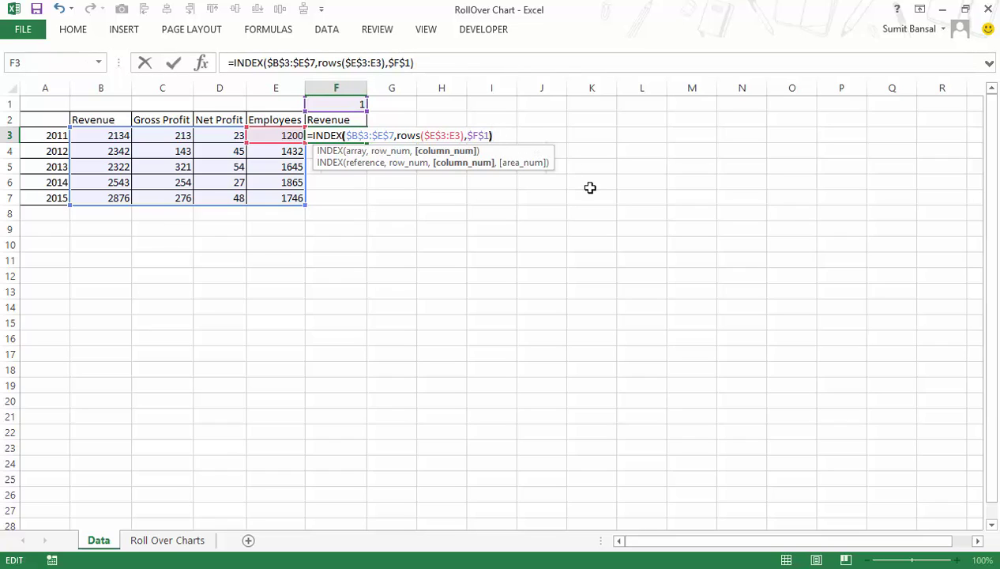
key(Return)
key(Up)
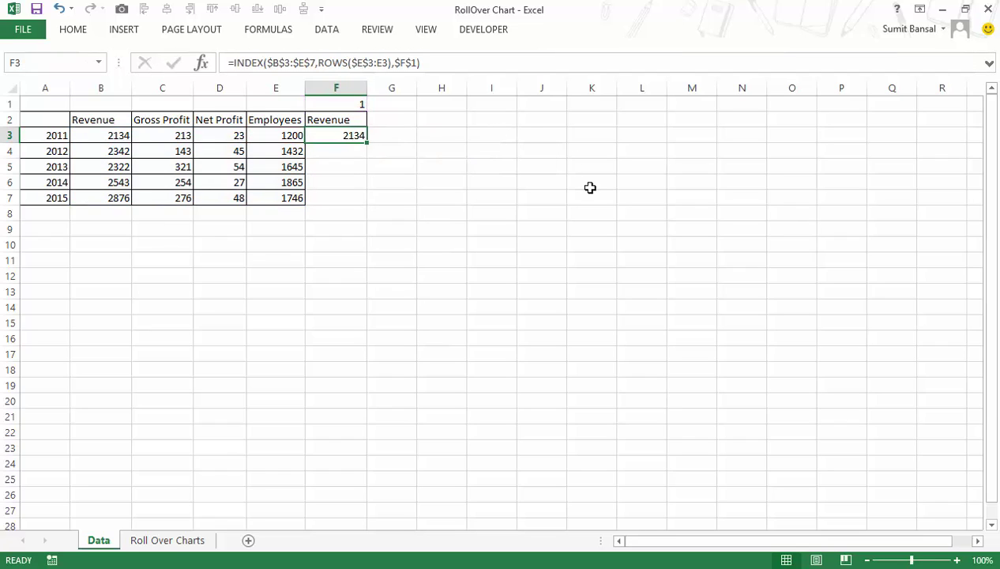
double_click(366, 143)
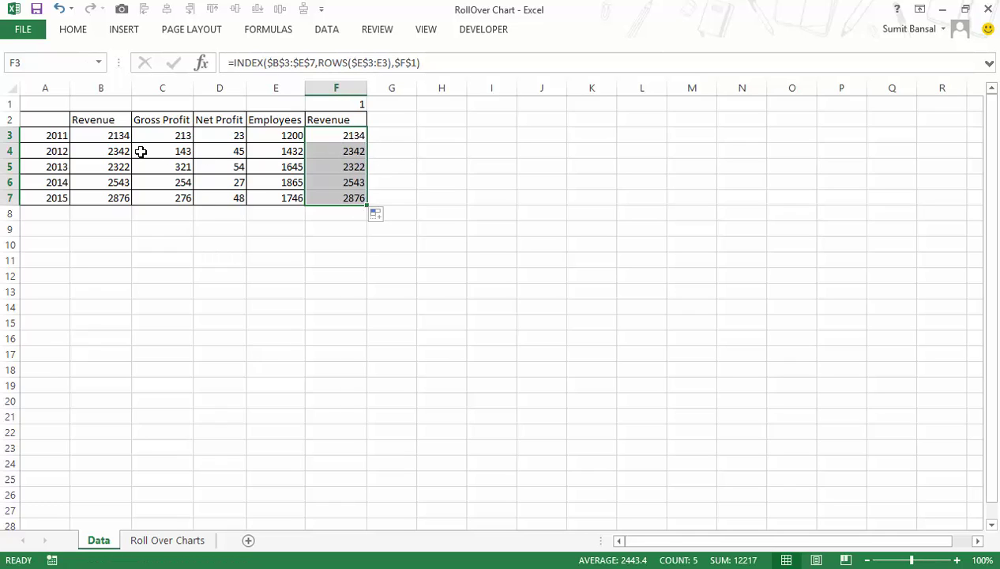
Step: Copy the Gross Profit header from C2 into the NameRollover cell F2 to test the INDEX formulas
drag(113, 135, 111, 198)
click(158, 120)
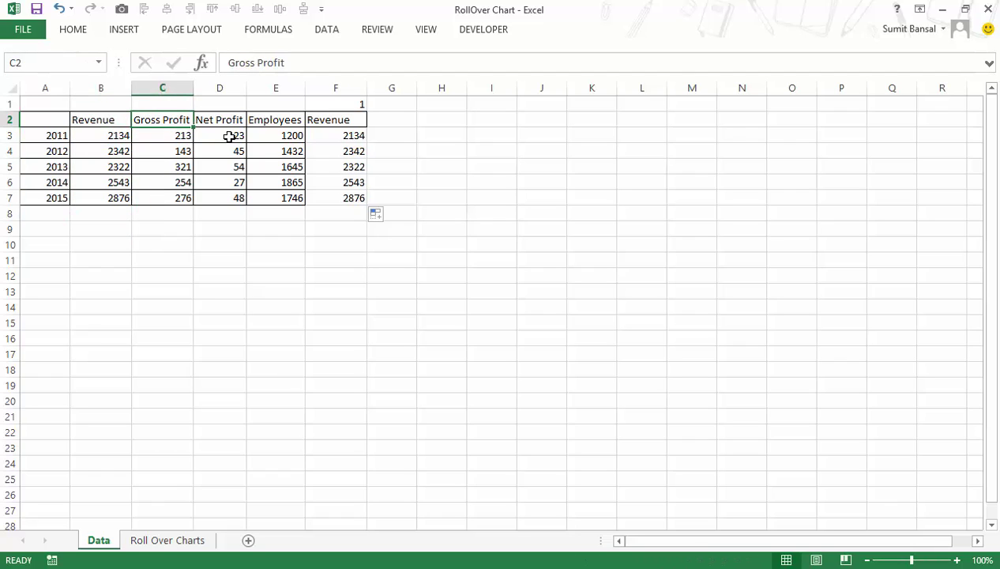
key(ctrl+c)
click(325, 120)
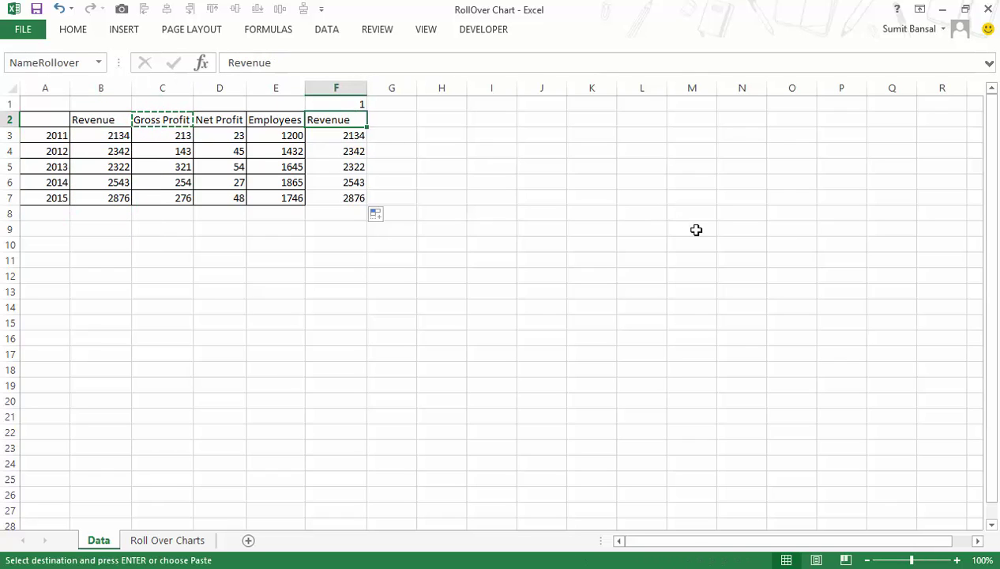
key(ctrl+v)
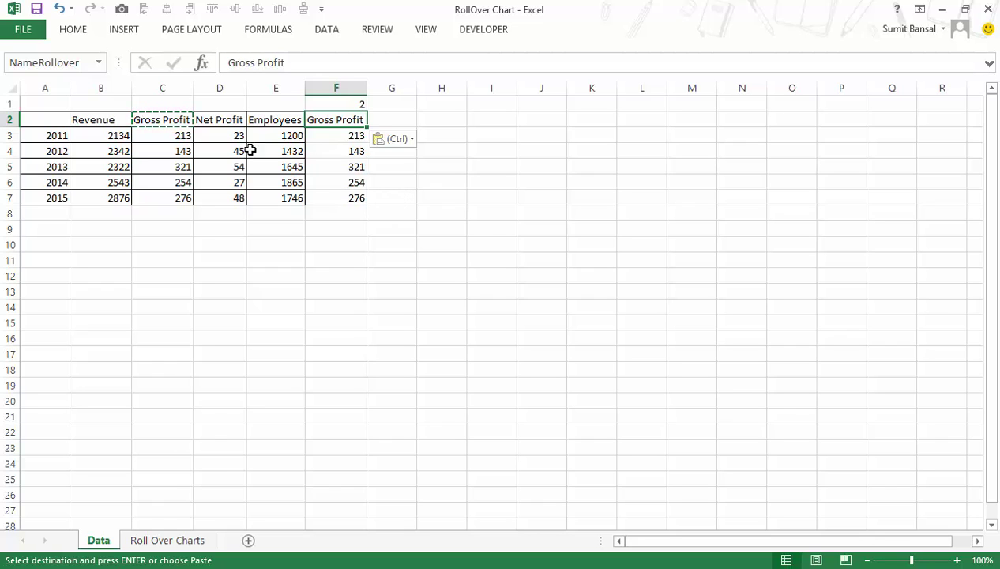
click(120, 30)
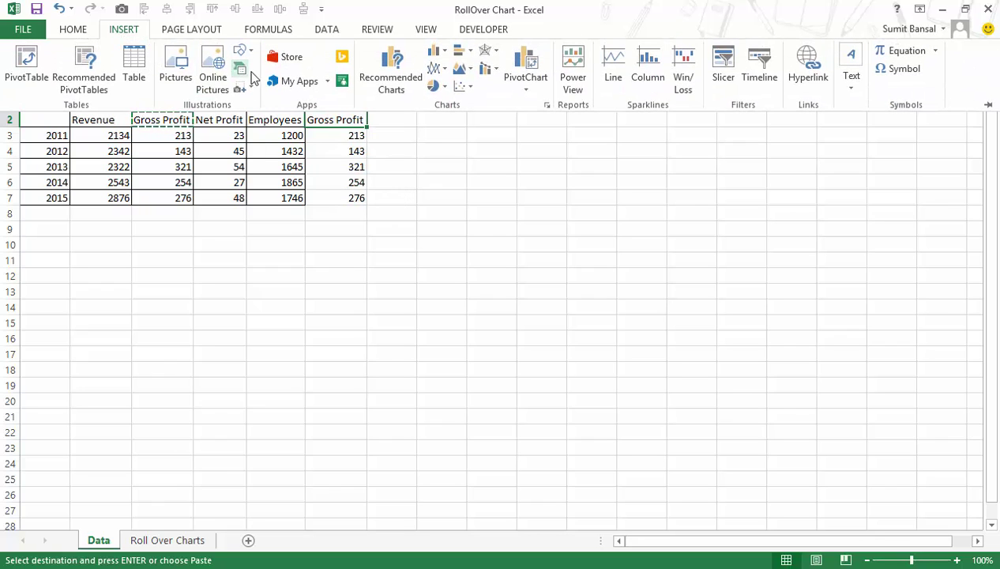
click(432, 51)
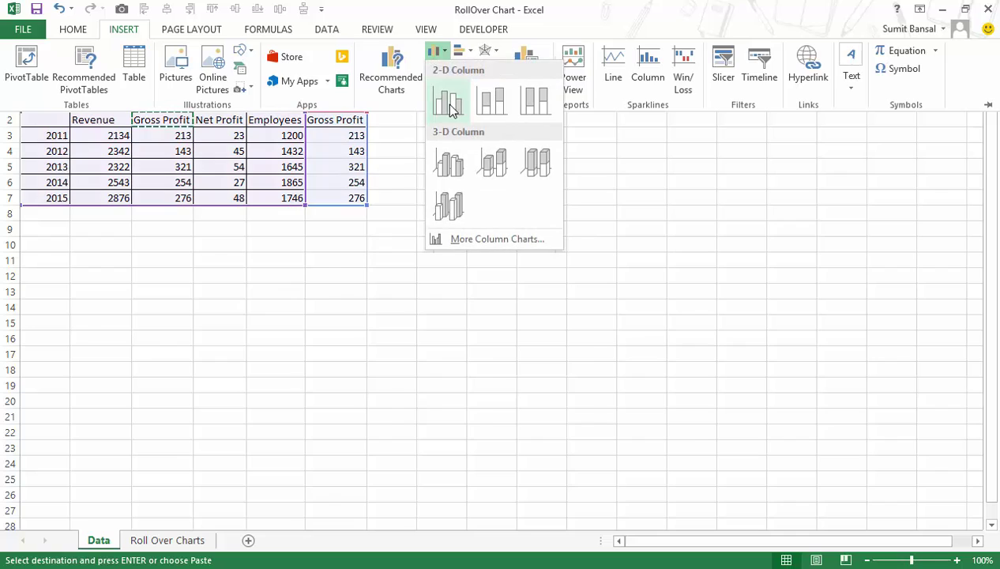
click(448, 102)
drag(472, 211, 549, 158)
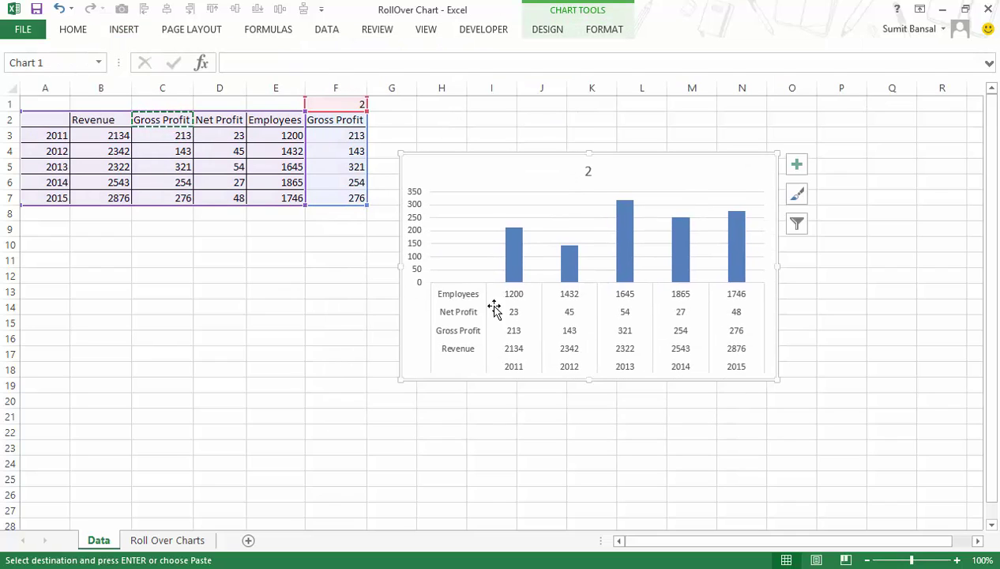
key(Delete)
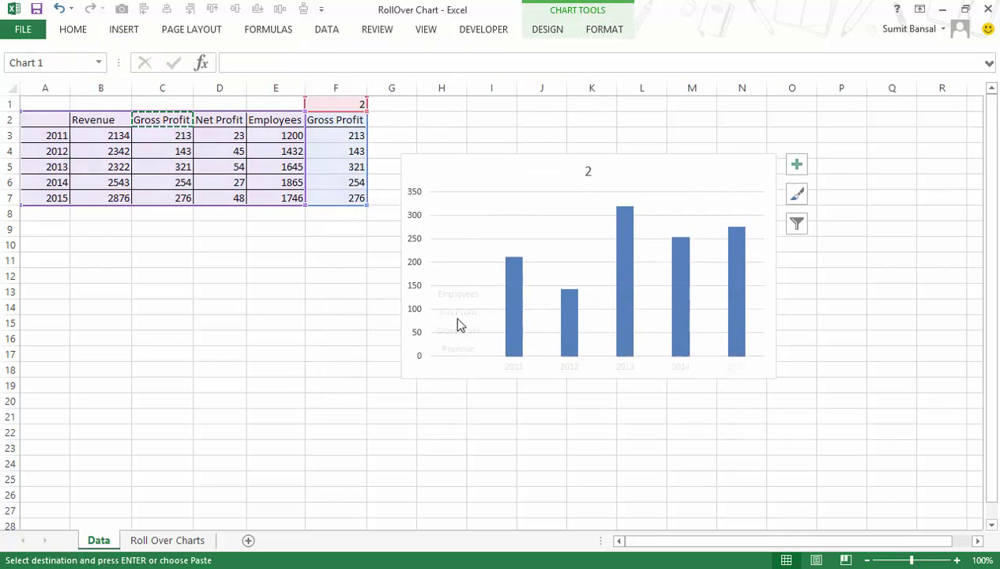
key(ctrl+z)
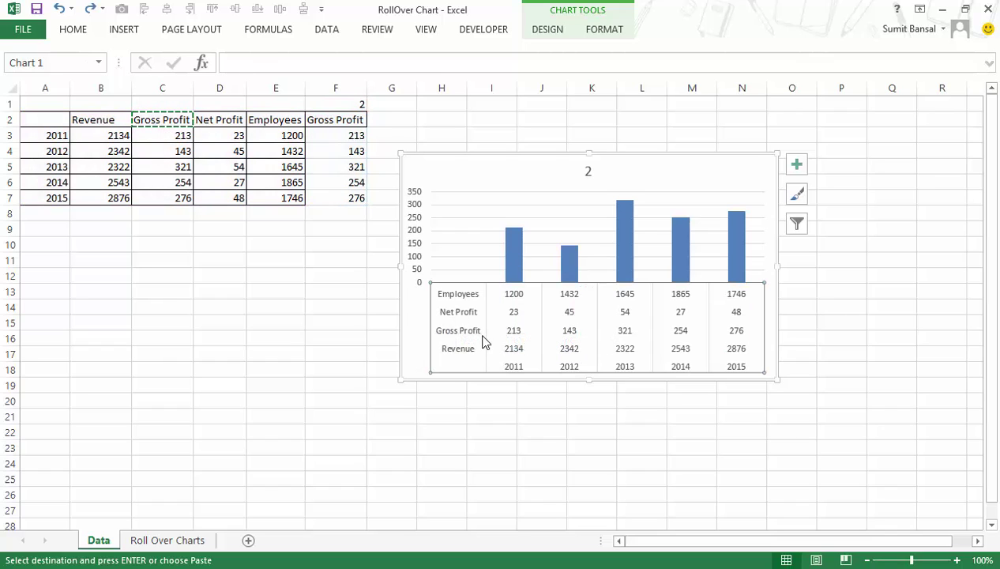
double_click(464, 330)
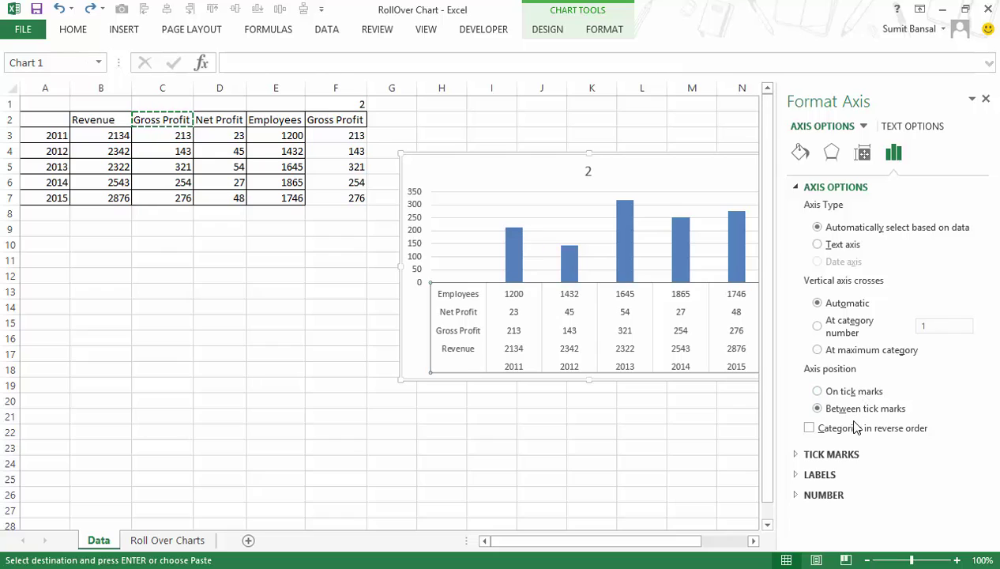
key(Escape)
click(565, 158)
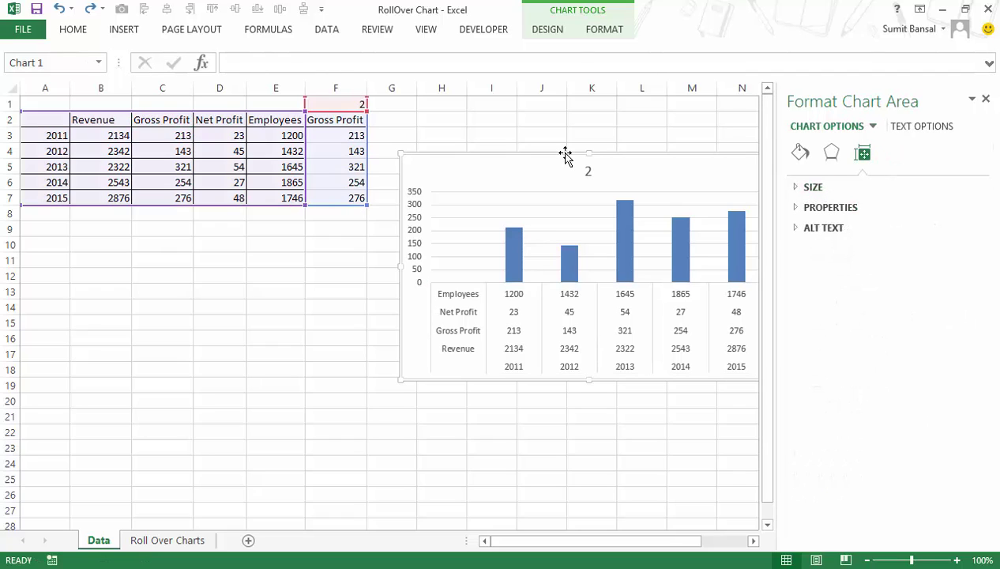
click(985, 98)
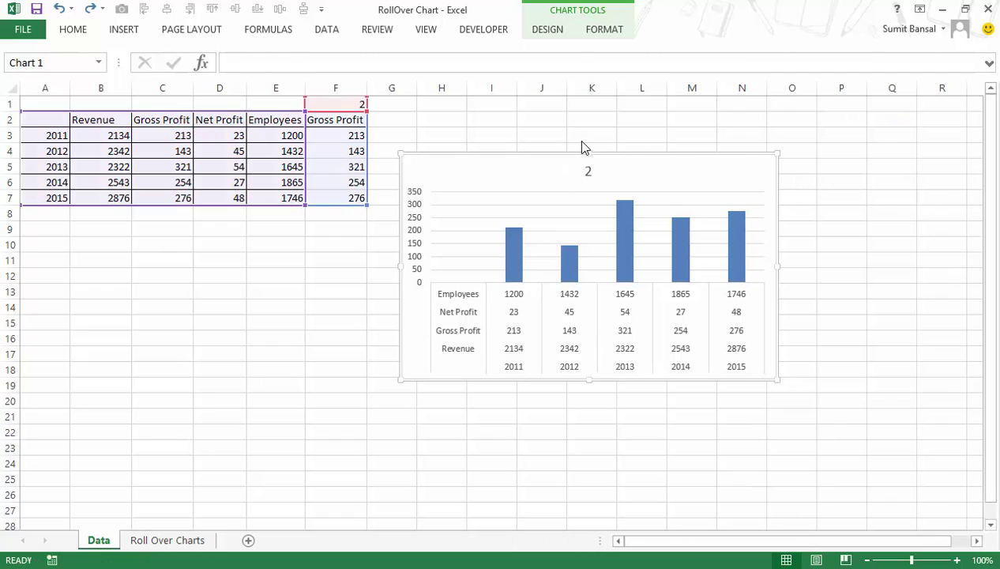
key(Delete)
click(533, 211)
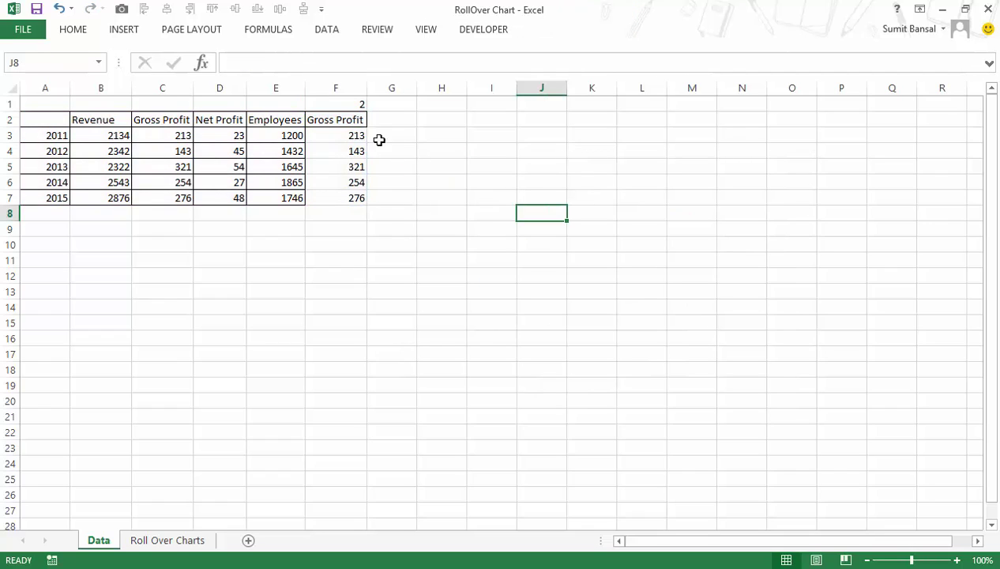
Step: Insert a 2-D clustered column chart from F2:F7 only and place it beside the data table
drag(348, 120, 351, 196)
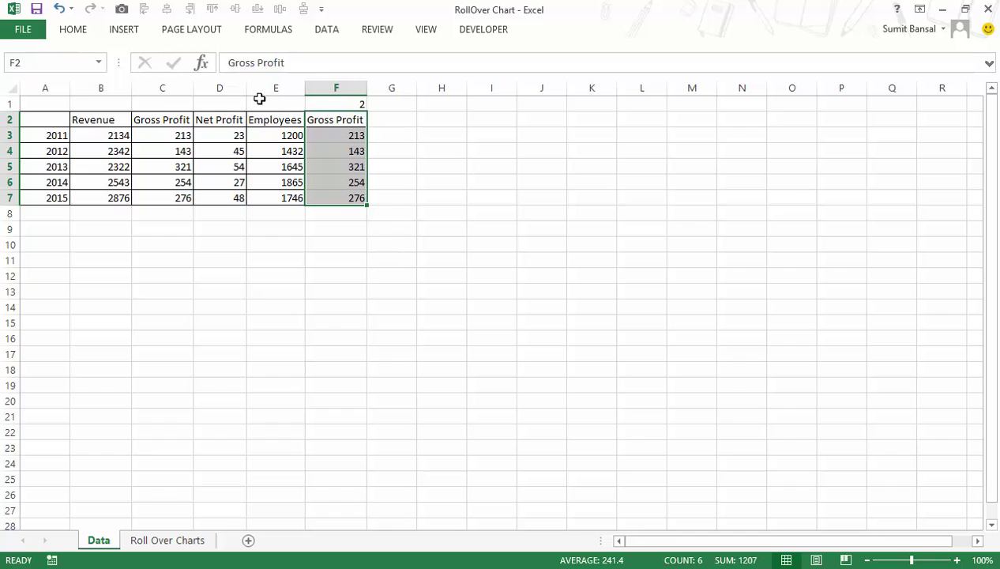
click(122, 32)
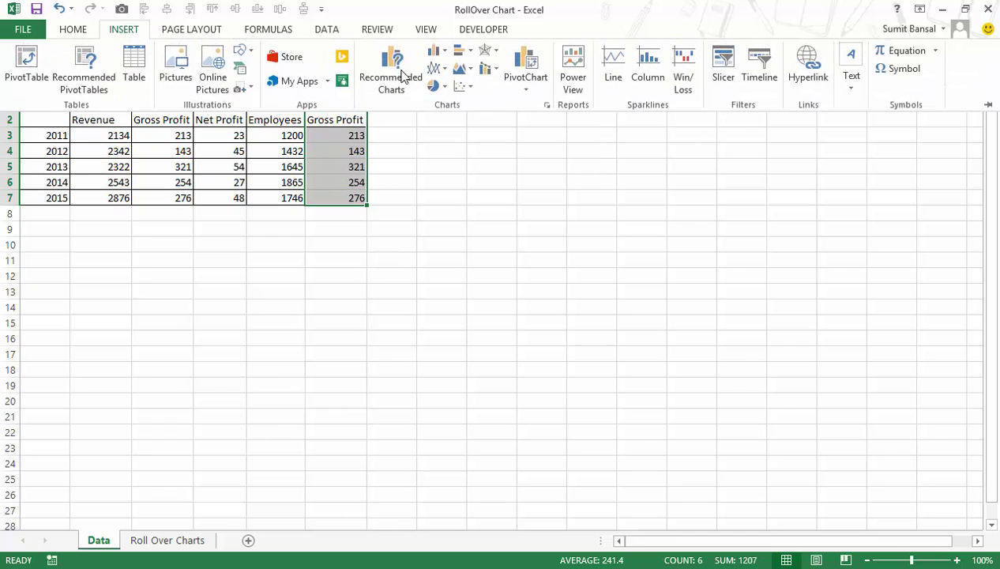
click(437, 50)
click(450, 99)
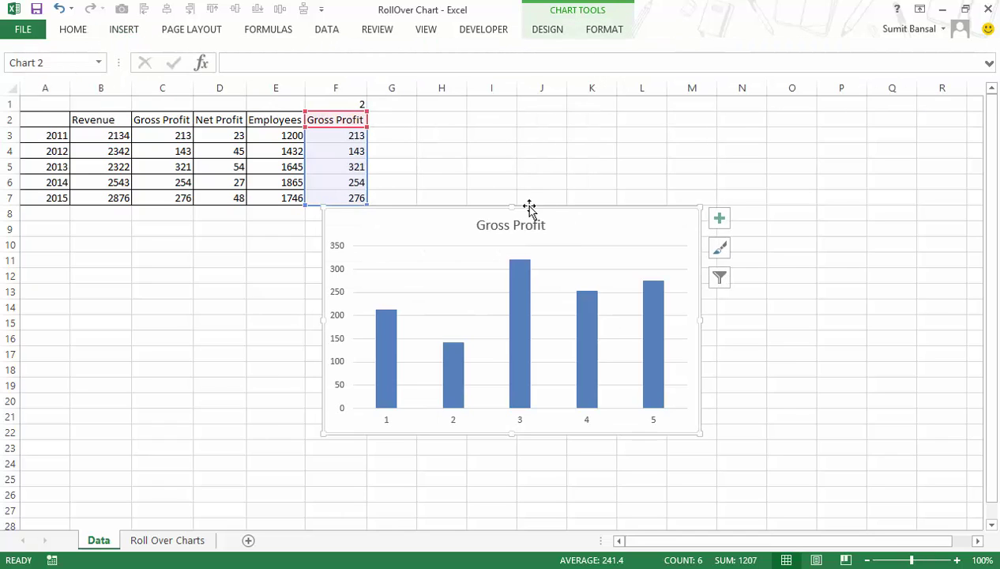
drag(529, 208, 564, 175)
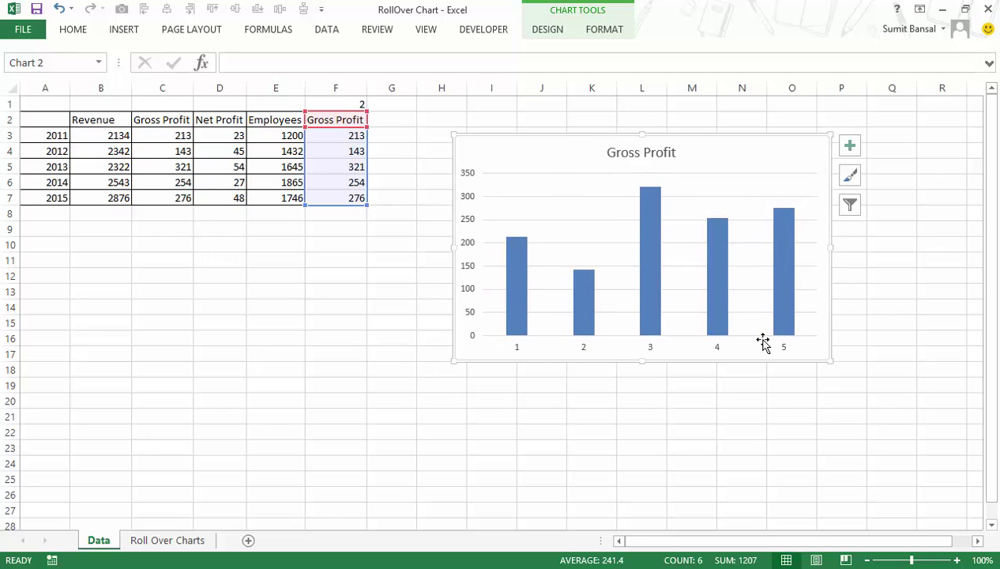
Step: Set the chart's horizontal axis labels to the years in =Data!$A$3:$A$7
click(584, 352)
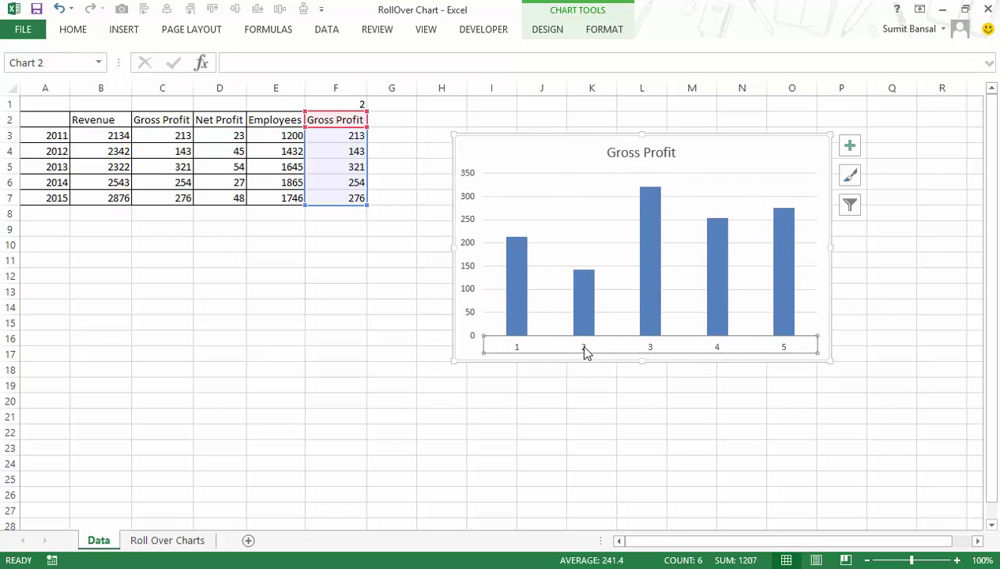
click(539, 31)
click(781, 83)
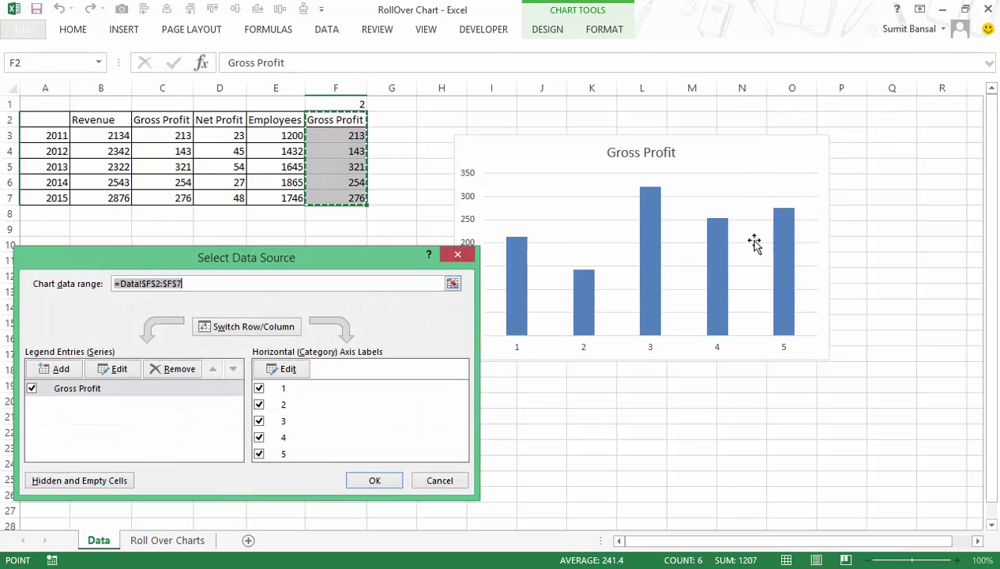
drag(386, 253, 507, 266)
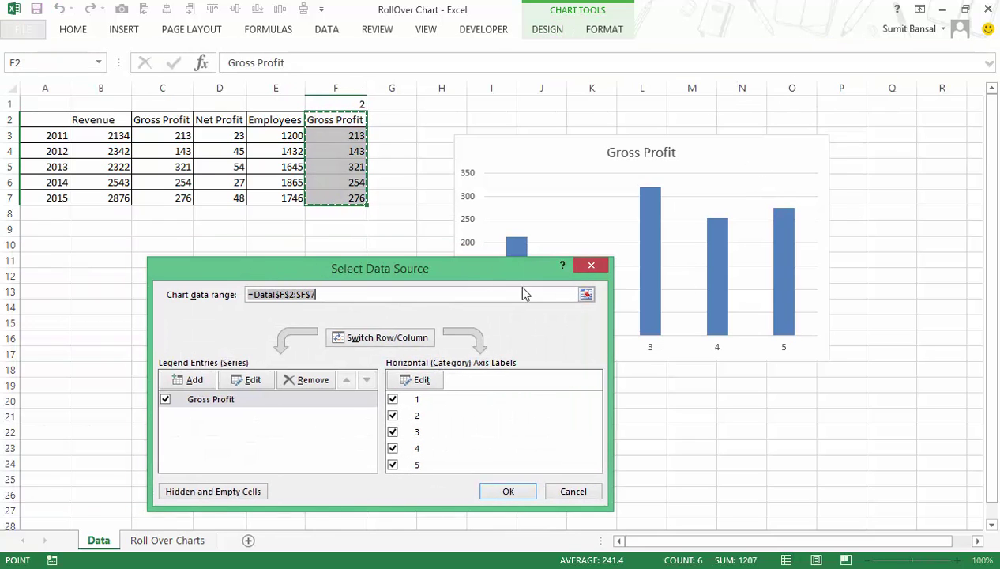
click(425, 383)
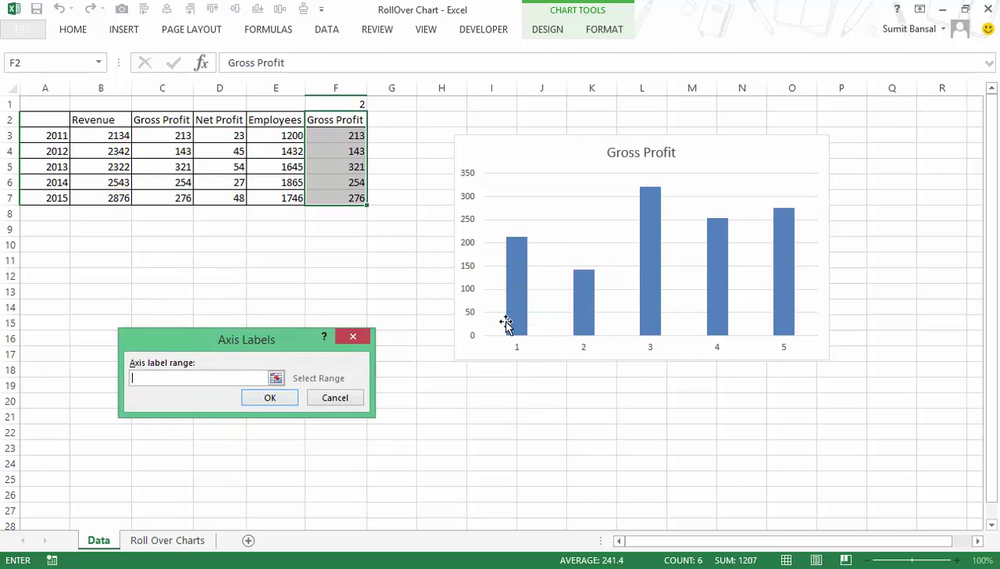
drag(57, 135, 58, 197)
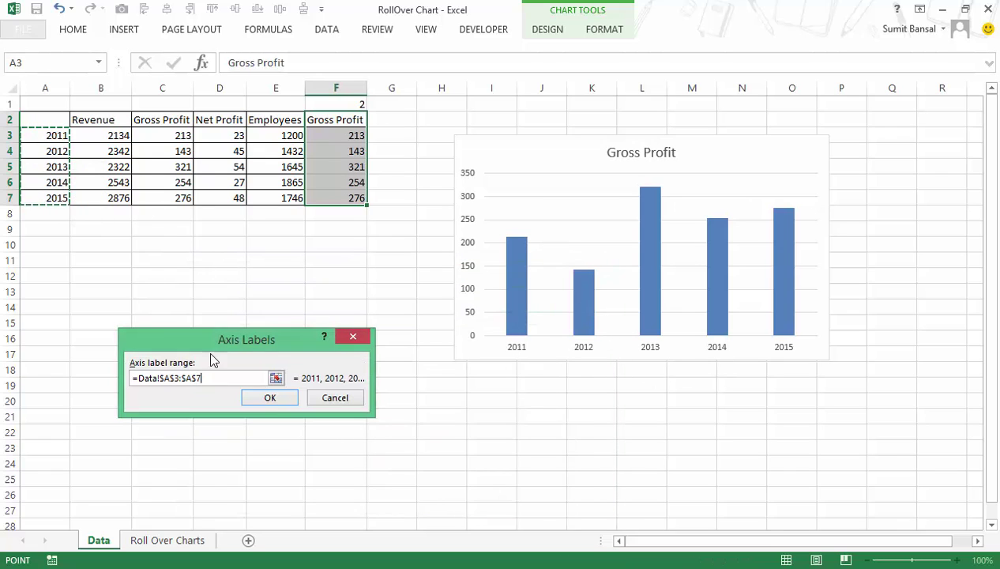
click(269, 393)
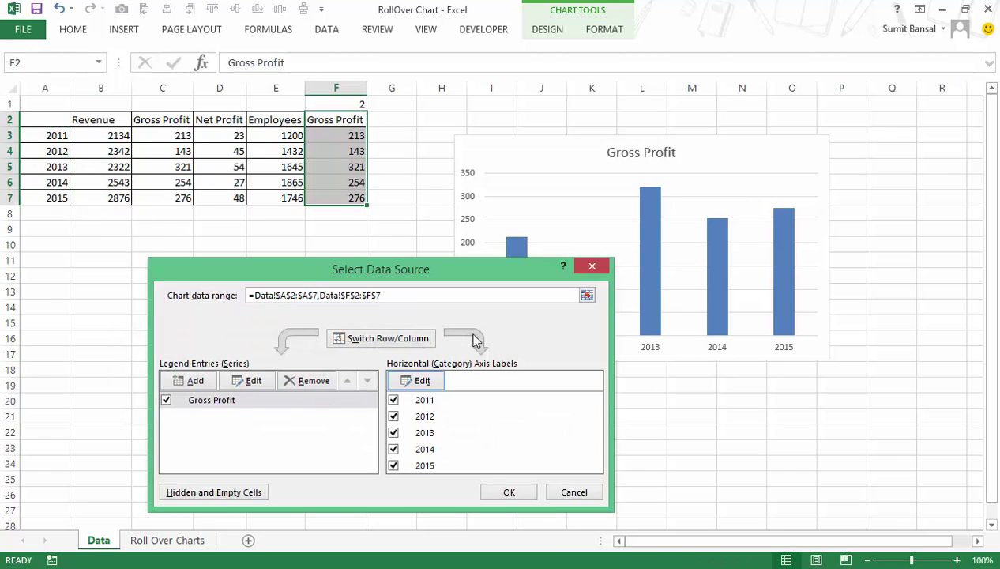
click(524, 486)
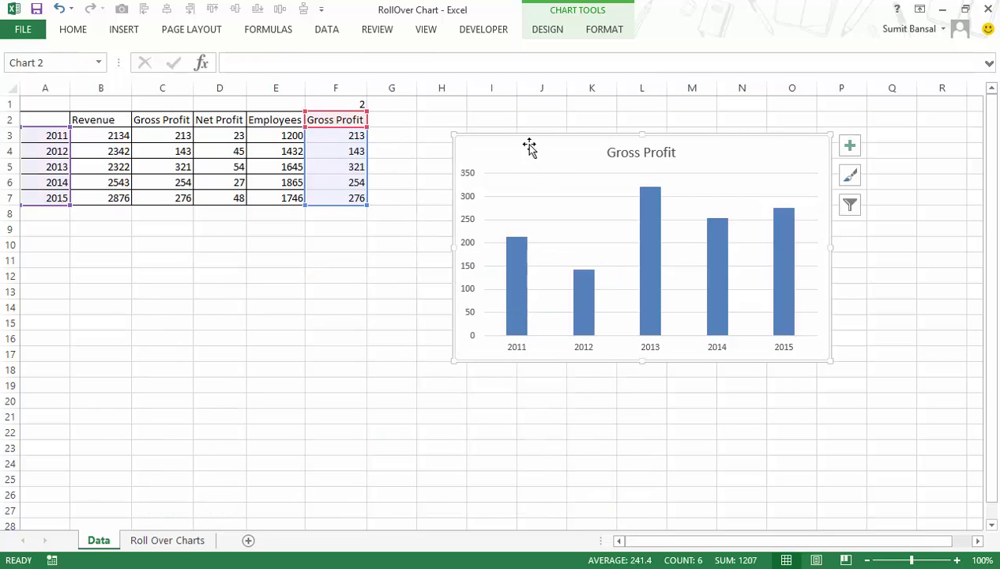
Step: Copy the column chart to the Roll Over Charts sheet and position it beside the list of metric names
click(189, 540)
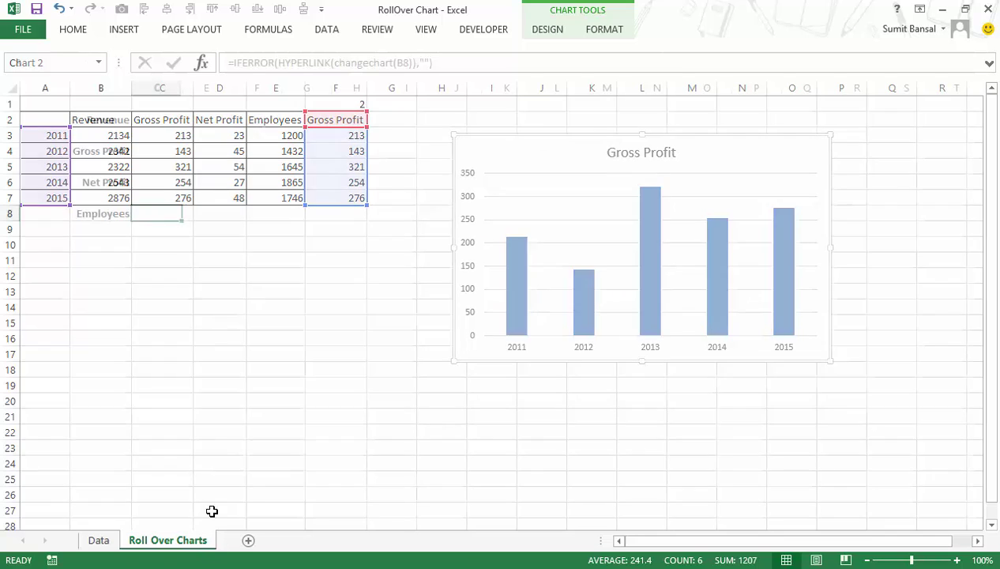
key(ctrl+v)
drag(385, 207, 556, 127)
mouse_move(162, 128)
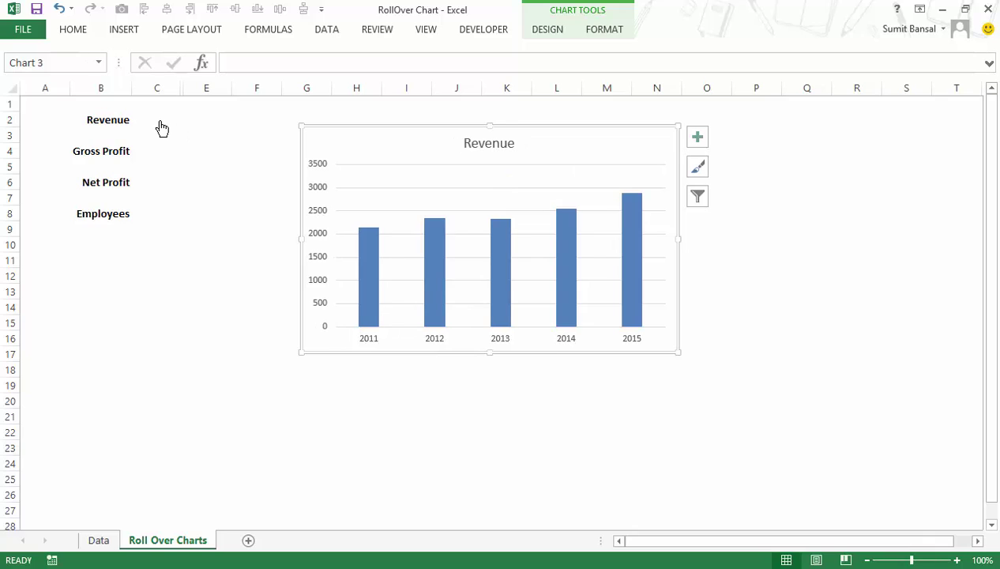
mouse_move(162, 157)
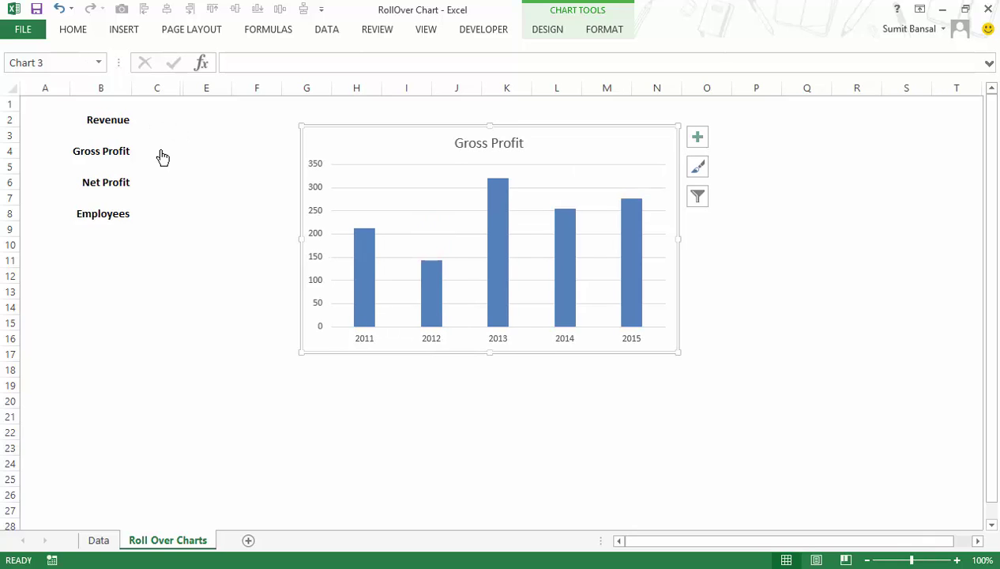
mouse_move(162, 190)
drag(341, 127, 358, 114)
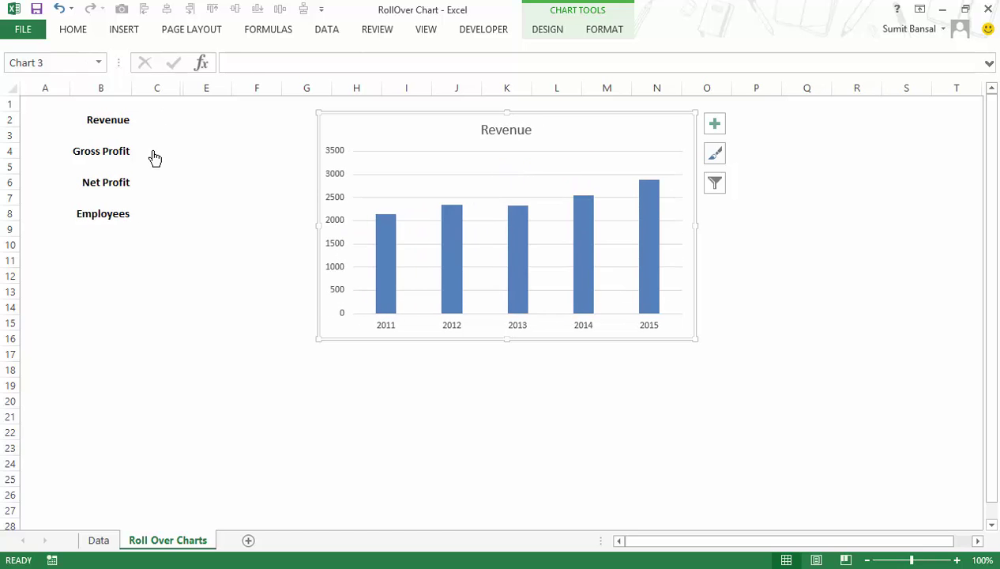
Step: Change the error value in C2's formula to "4" so it reads =IFERROR(HYPERLINK(changechart(B2)),"4")
click(218, 108)
key(Left)
key(Down)
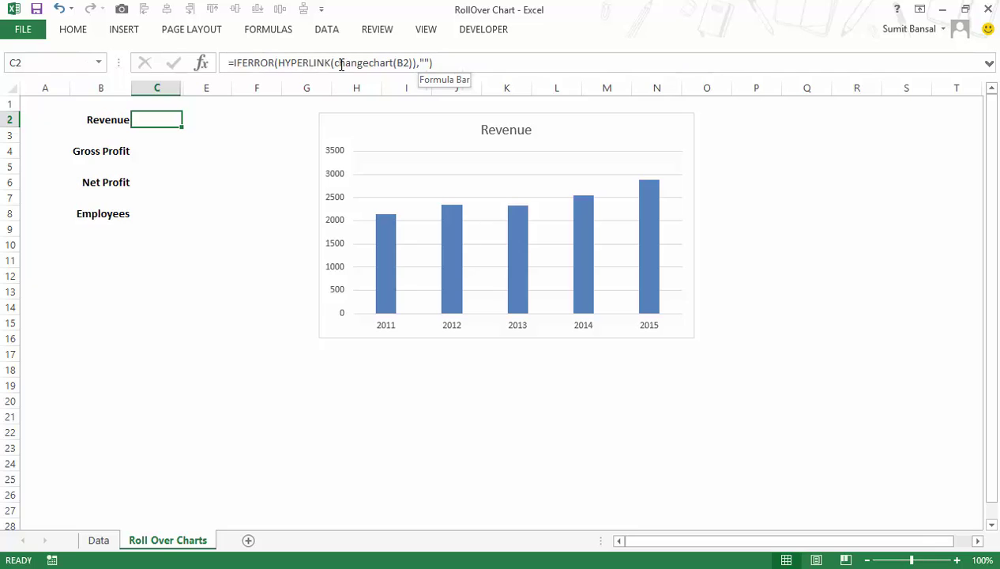
drag(279, 62, 300, 67)
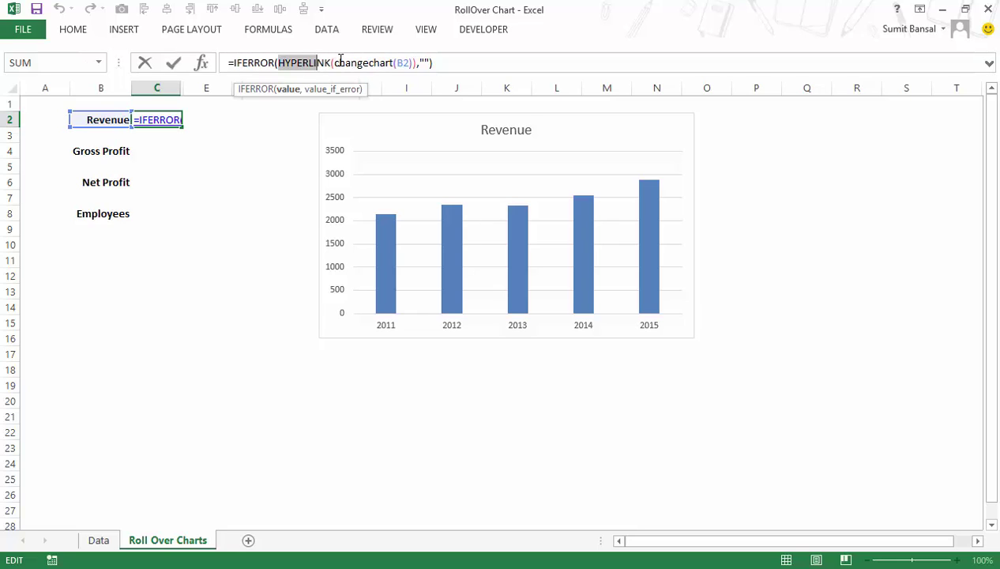
click(424, 62)
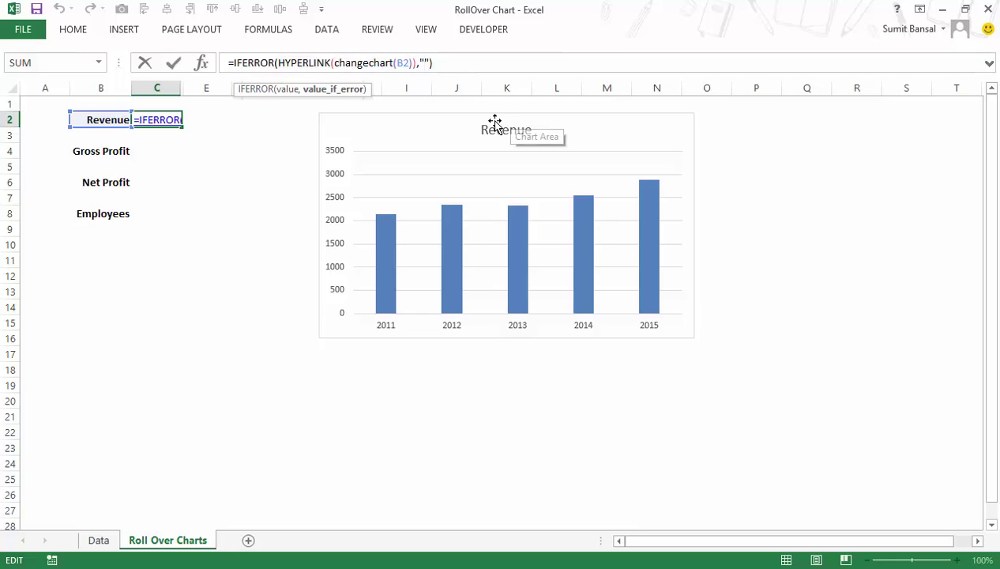
text(4)
key(Return)
key(Up)
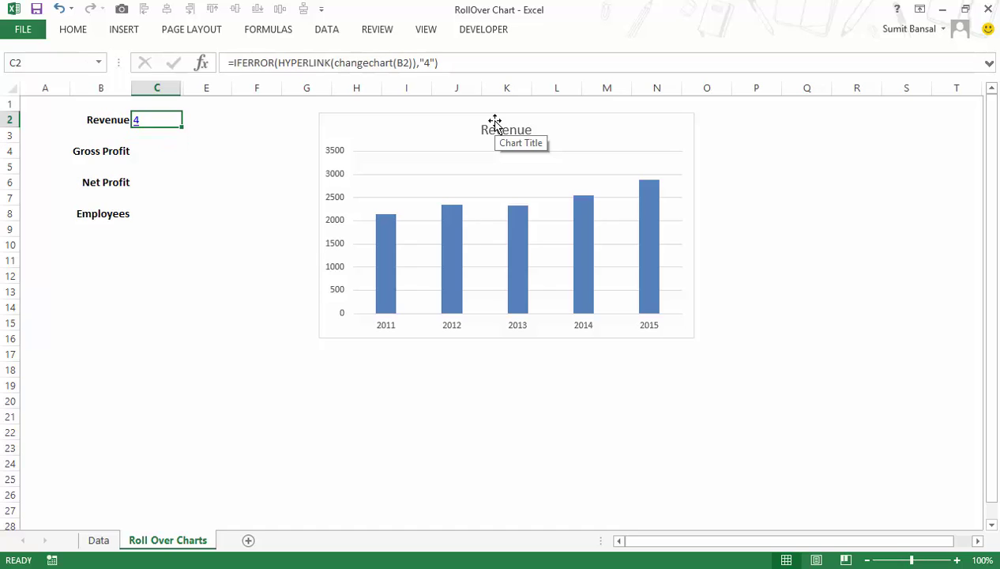
Step: Copy the rollover formula from C2 into C4, C6 and C8 beside Gross Profit, Net Profit and Employees
key(ctrl+c)
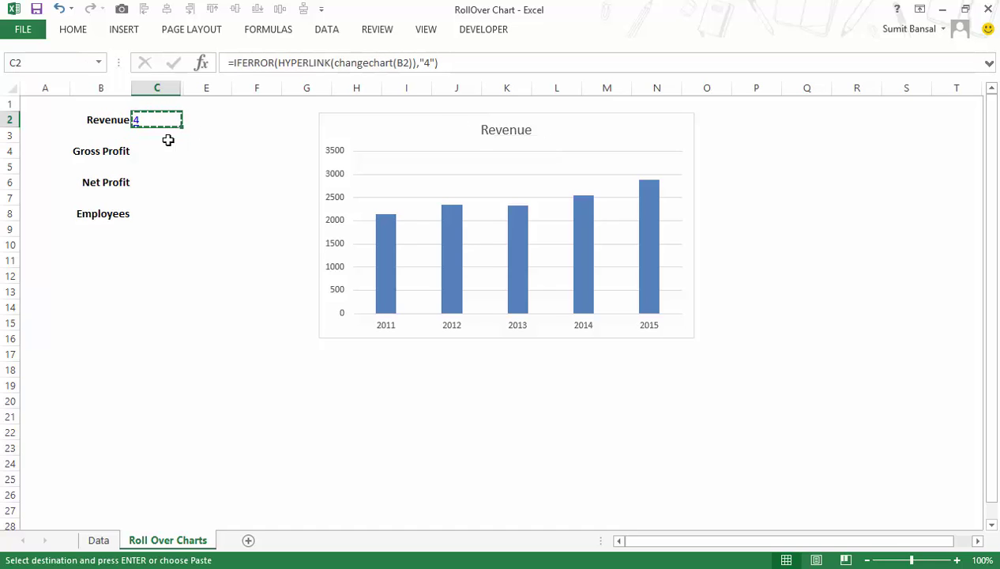
click(166, 151)
key(ctrl+v)
click(161, 182)
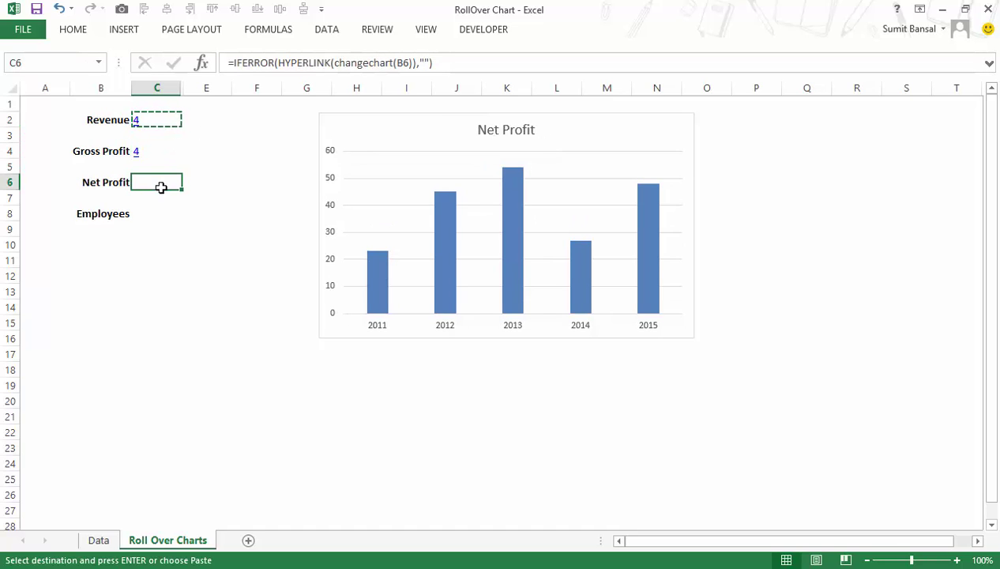
key(ctrl+v)
click(160, 214)
key(ctrl+v)
Step: Set the font of C2:C8 to Webdings so each 4 displays as an arrow marker
drag(152, 121, 153, 214)
click(76, 32)
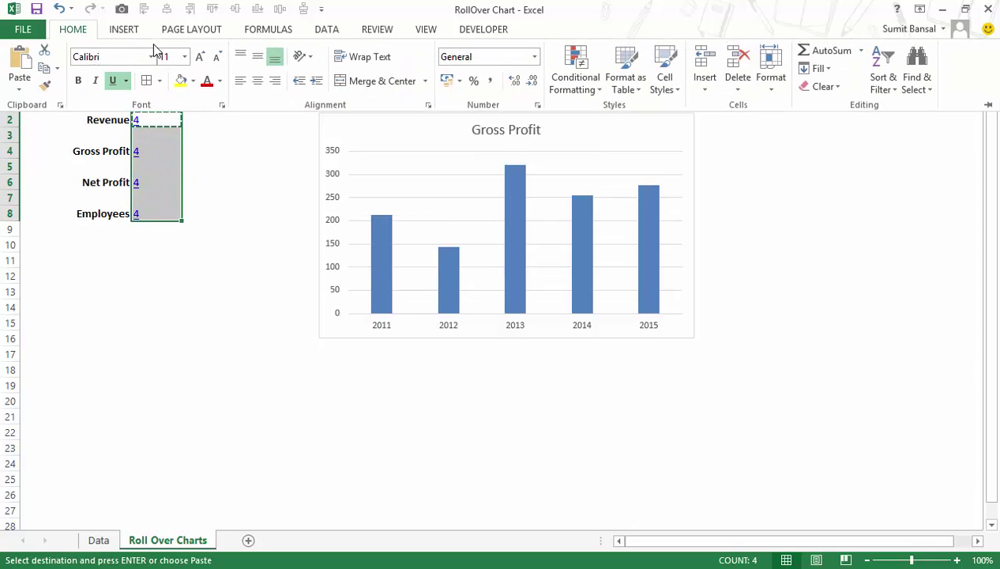
click(124, 56)
text(Webdings)
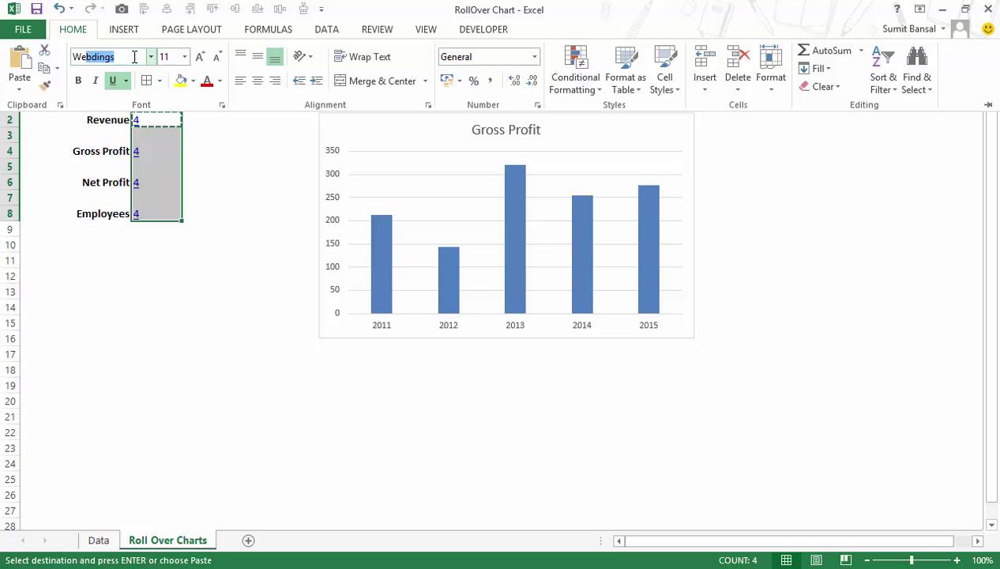
key(Return)
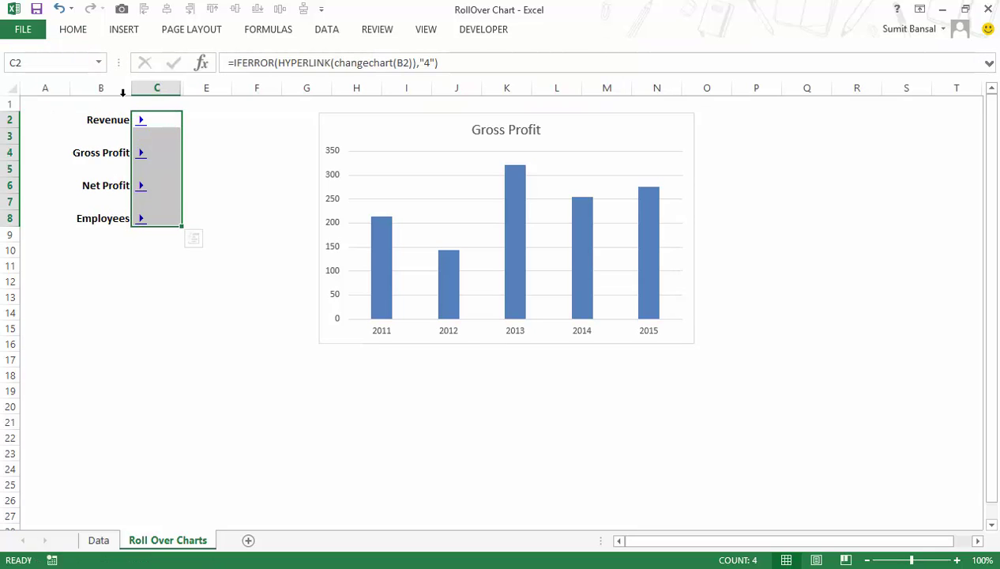
Step: Remove the underline from the arrow markers in C2:C8 and try the rollover on them
mouse_move(152, 191)
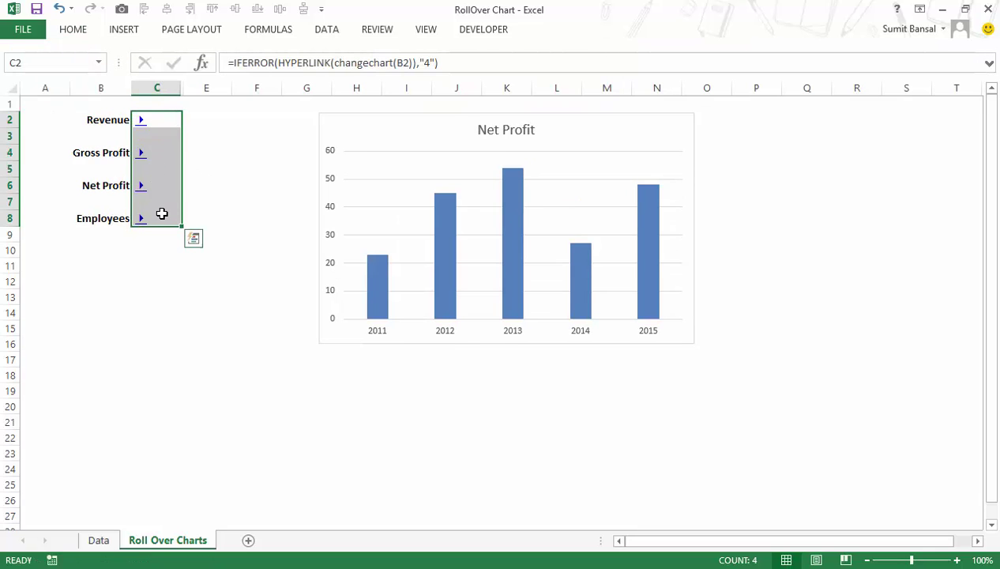
click(72, 29)
click(113, 82)
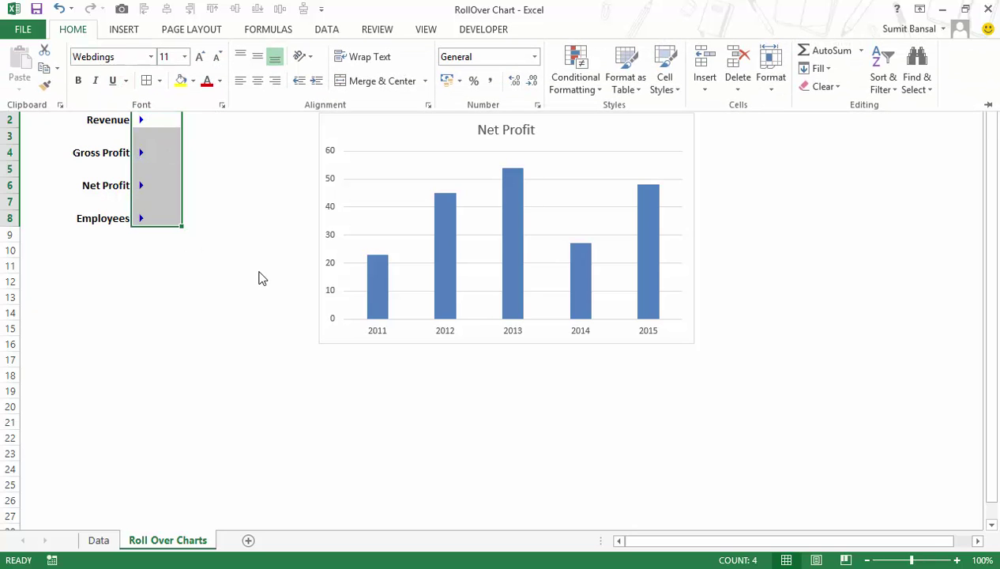
click(204, 314)
mouse_move(146, 127)
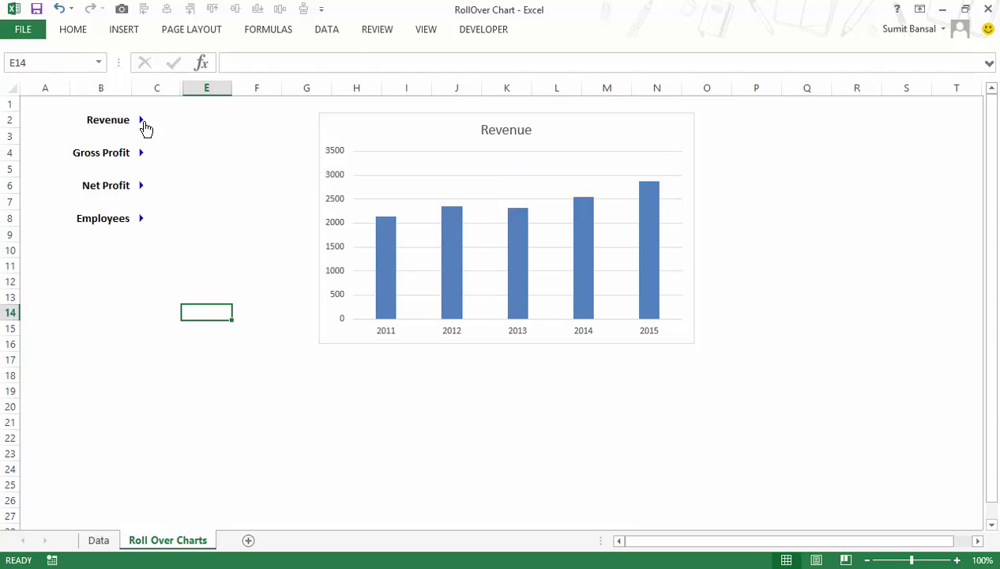
mouse_move(145, 227)
Step: Select the metric names together with their arrow markers in B2:C8
drag(100, 121, 147, 213)
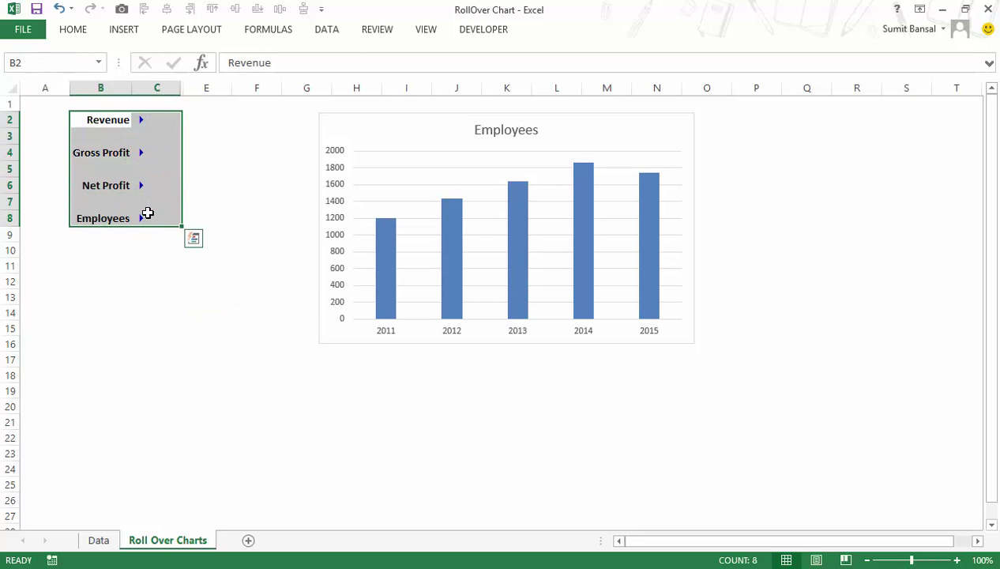
key(alt)
key(o)
key(d)
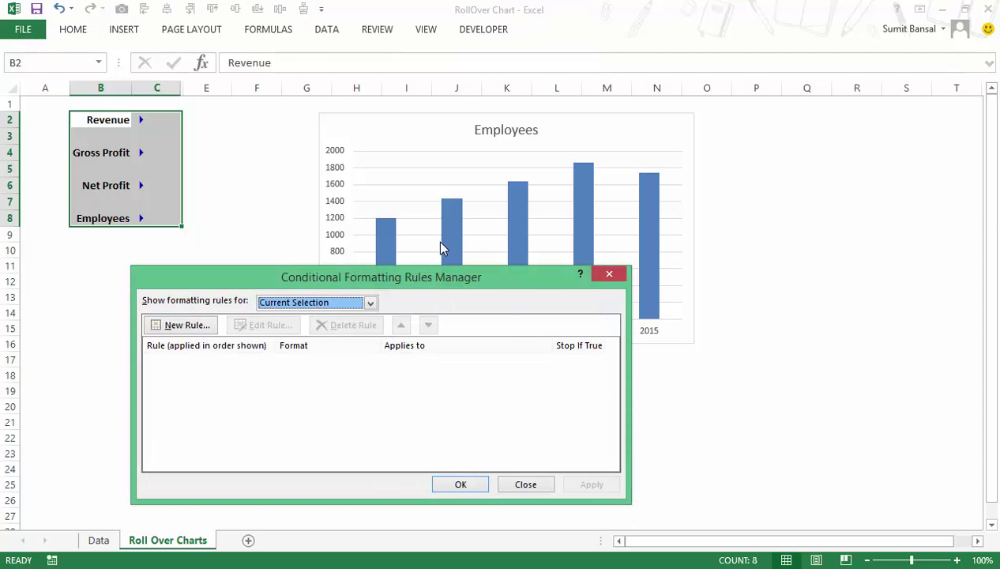
click(609, 276)
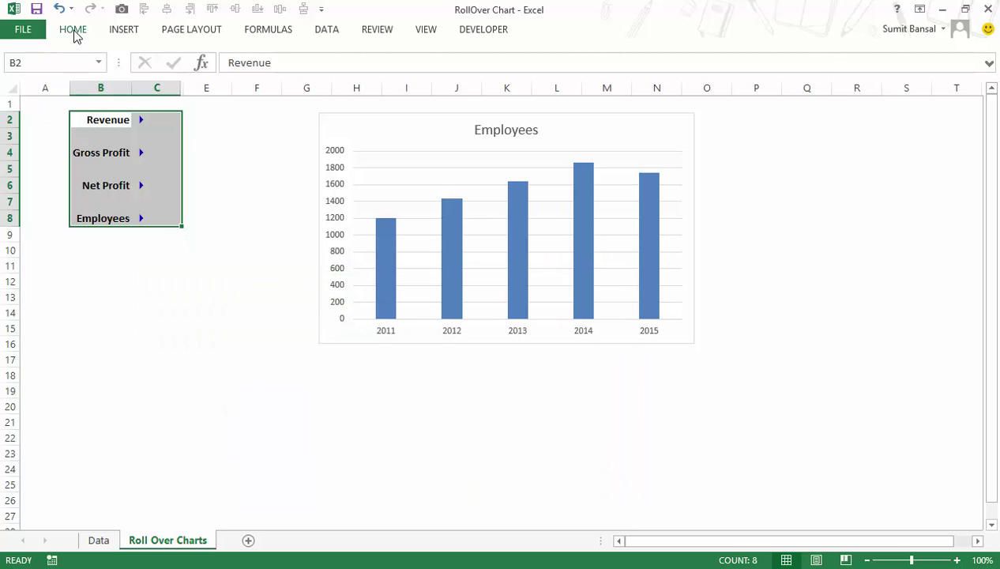
Step: Start a new conditional formatting rule for B2:C8 that uses a formula to determine which cells to format
click(74, 32)
click(576, 87)
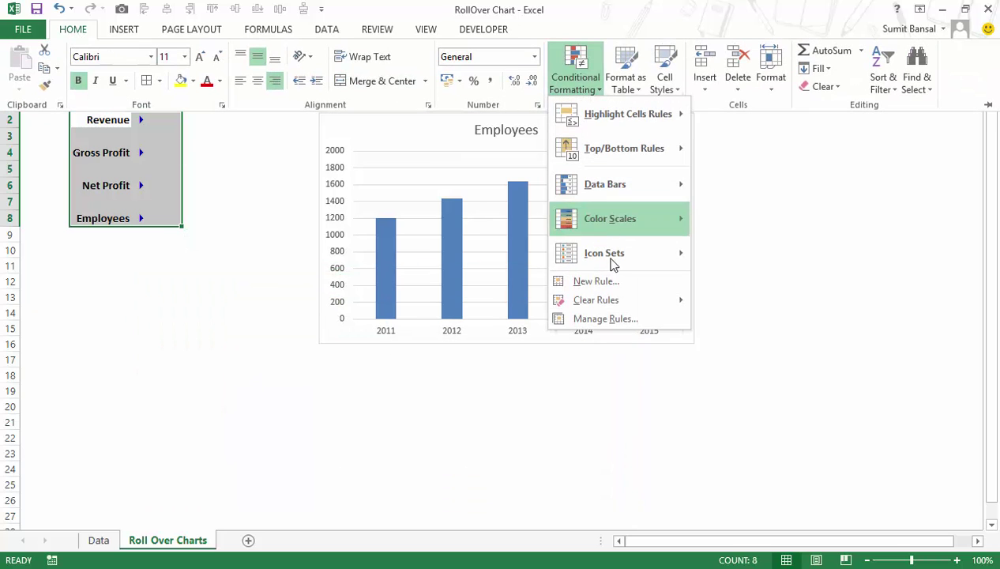
click(621, 282)
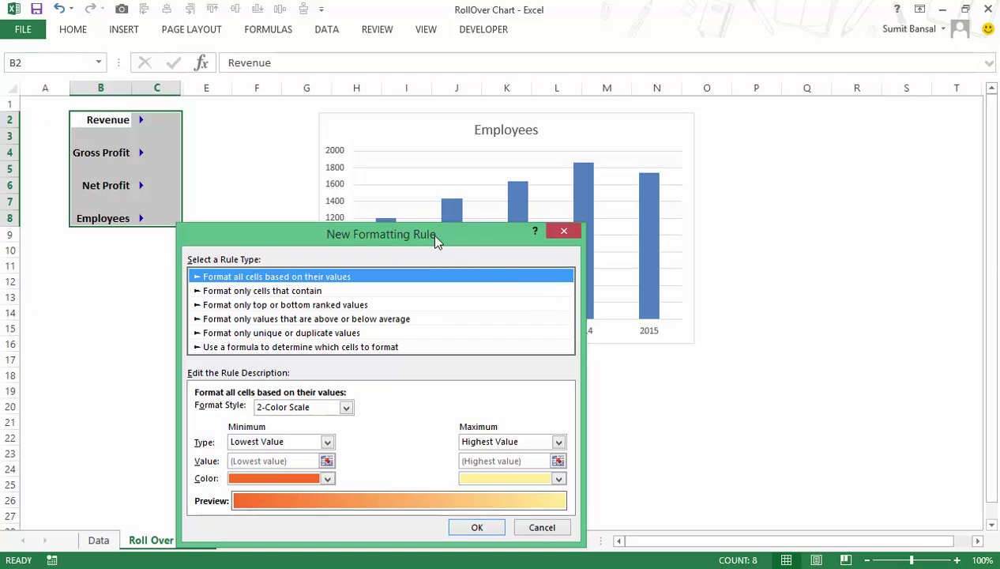
drag(435, 237, 623, 142)
click(466, 252)
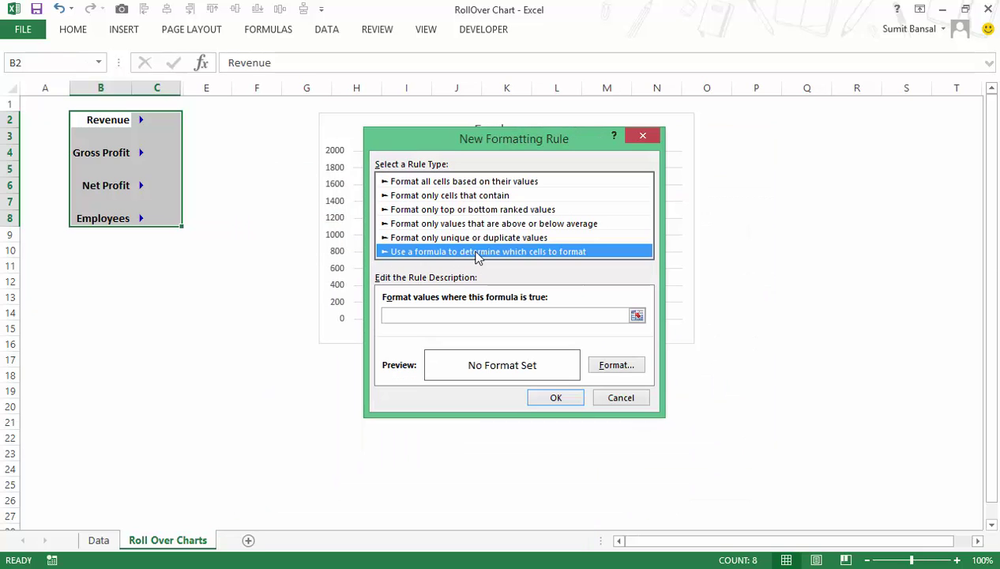
click(466, 316)
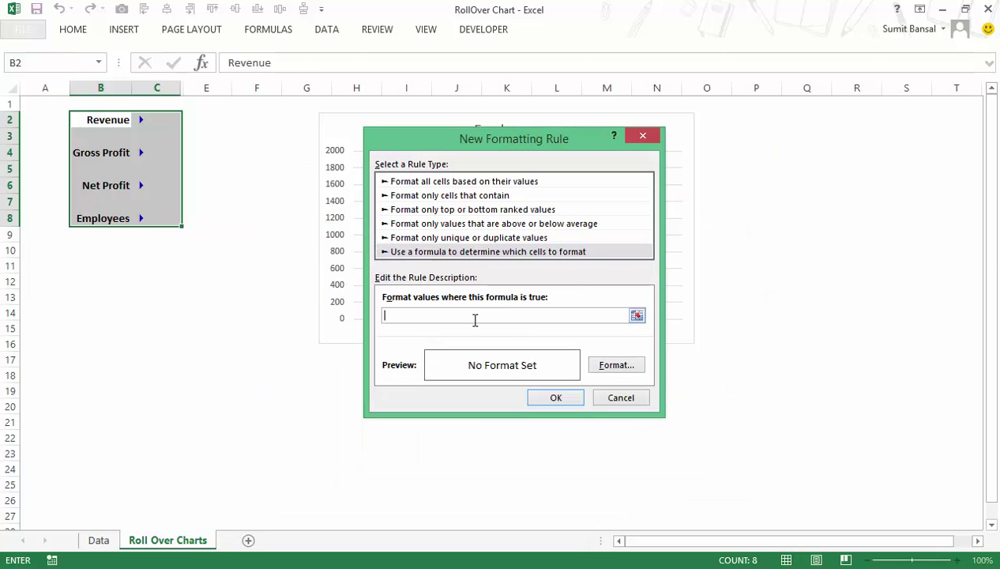
Step: Set the rule's formula to =$B2=Data!$F$2, comparing each metric name with the selected metric on the Data sheet
click(106, 121)
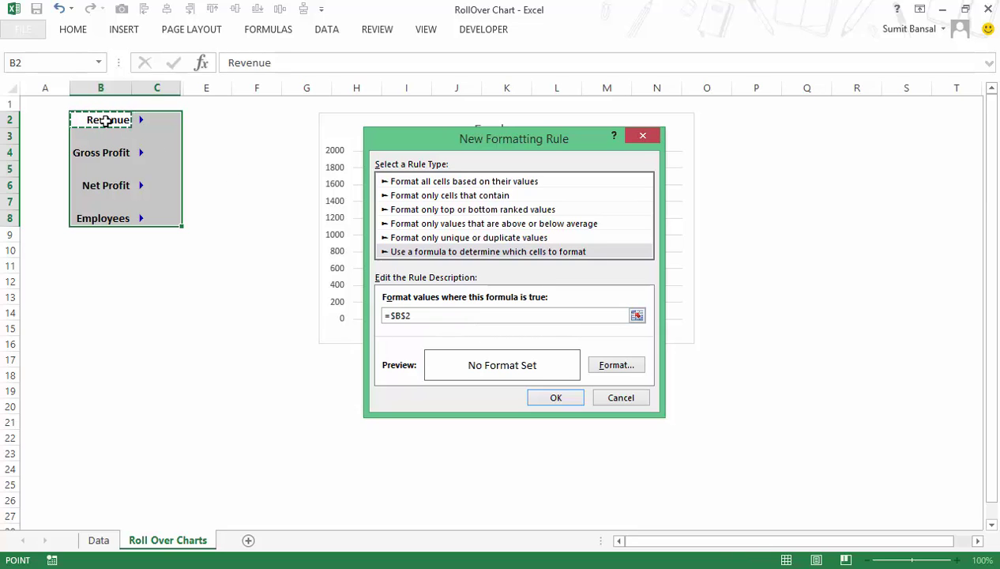
key(F4)
key(F4)
text(=)
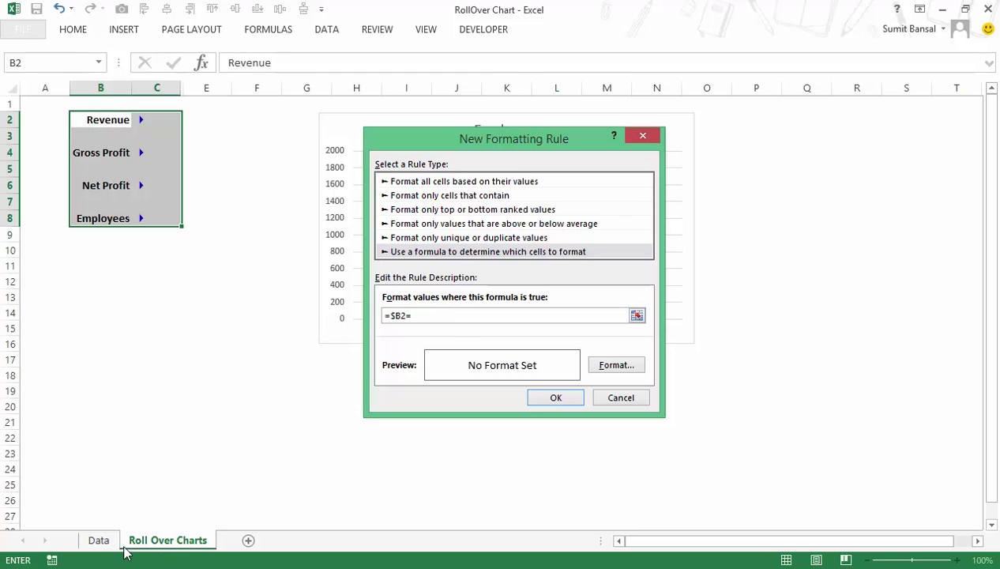
click(97, 542)
click(334, 122)
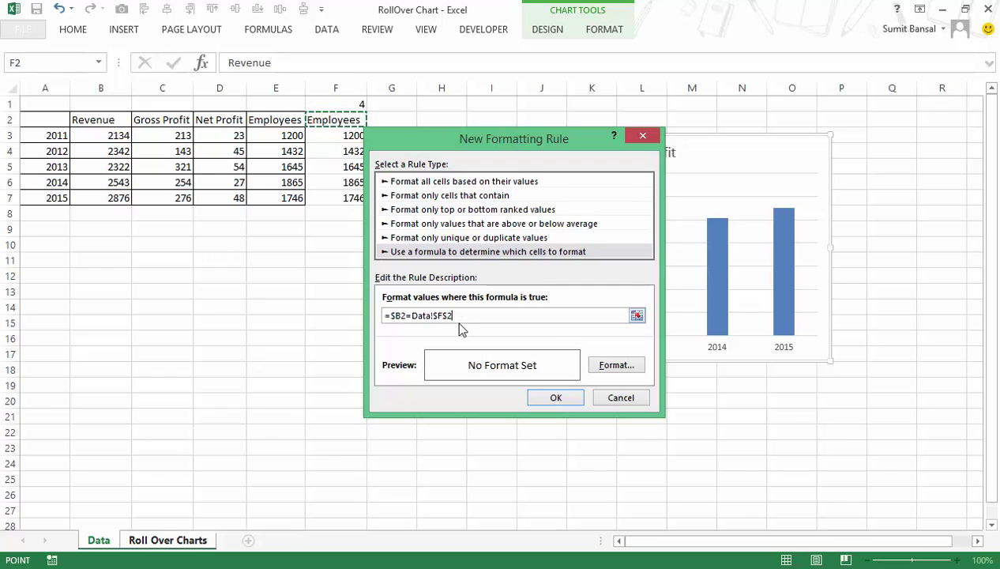
click(167, 542)
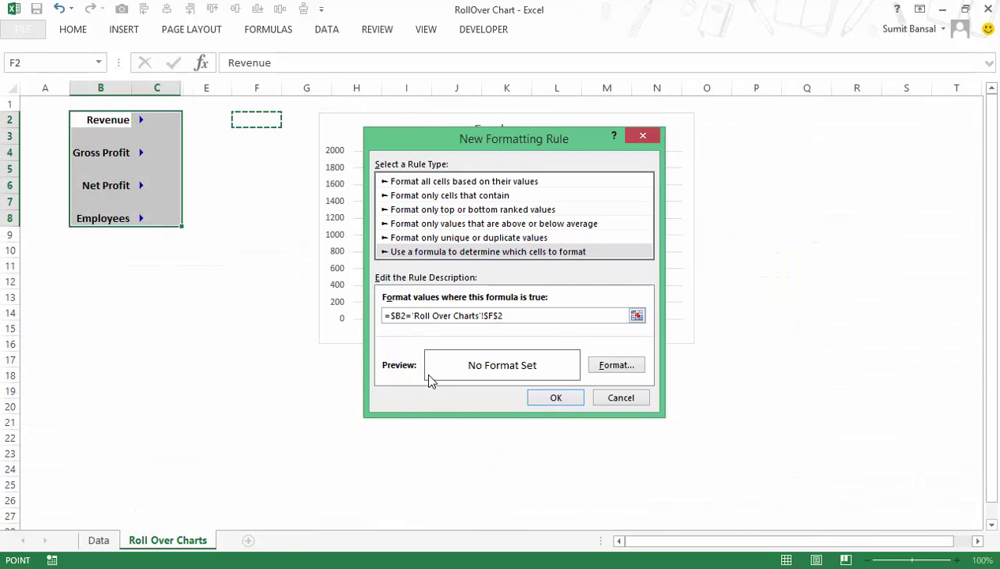
click(98, 540)
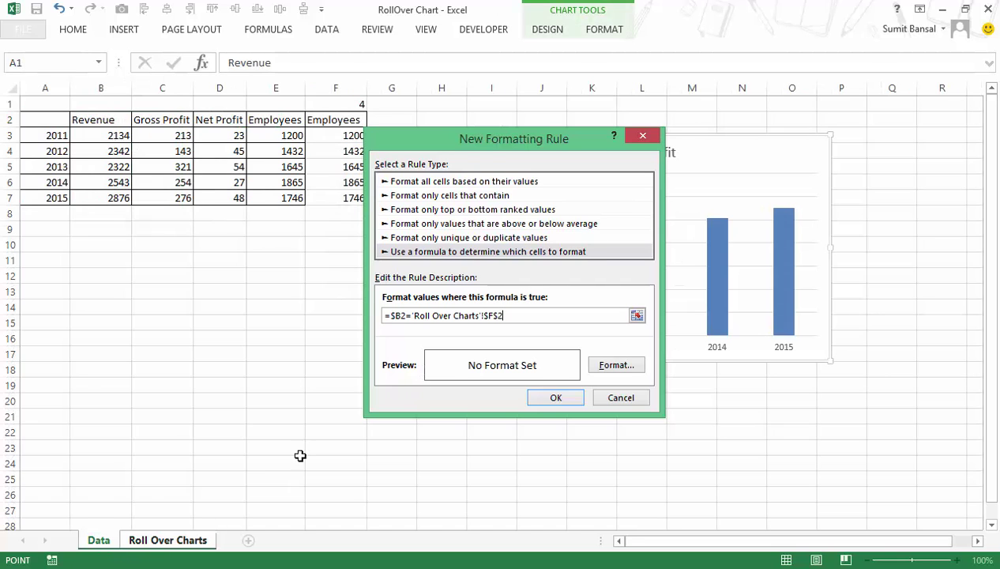
Step: Give the rule a light orange fill and a thin solid bottom border, and apply it to B2:C8
click(612, 370)
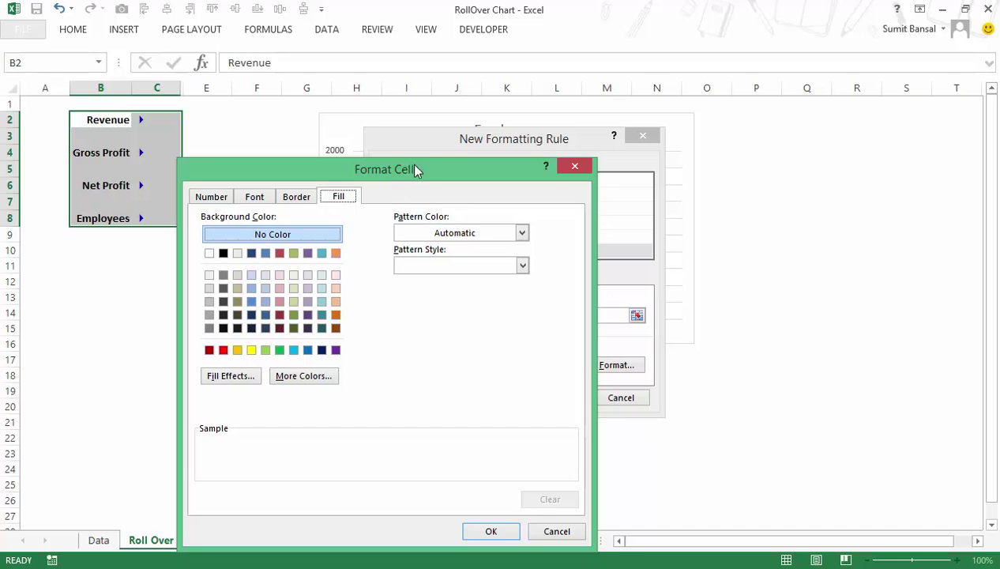
drag(415, 169, 556, 115)
click(478, 233)
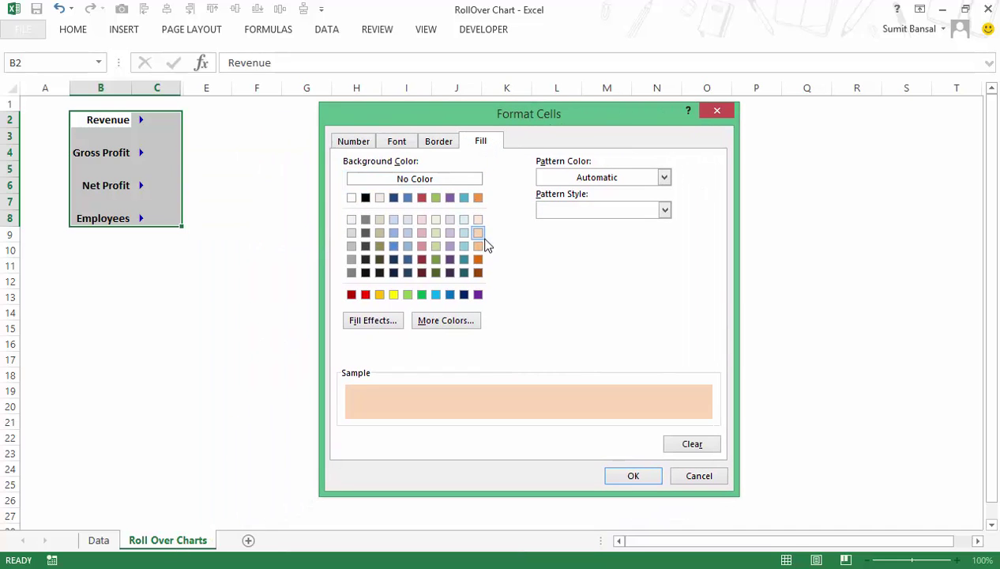
click(440, 142)
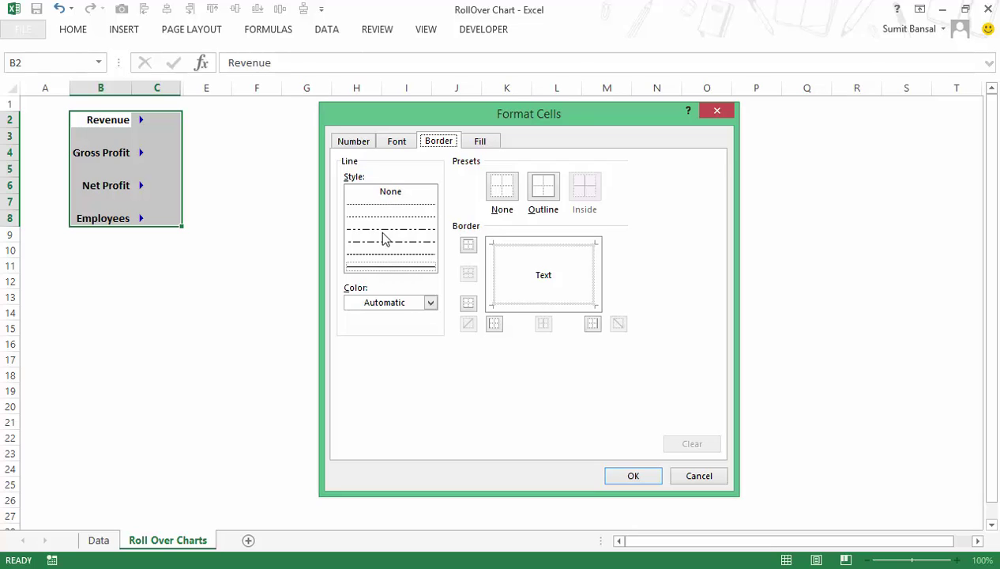
click(418, 269)
click(517, 307)
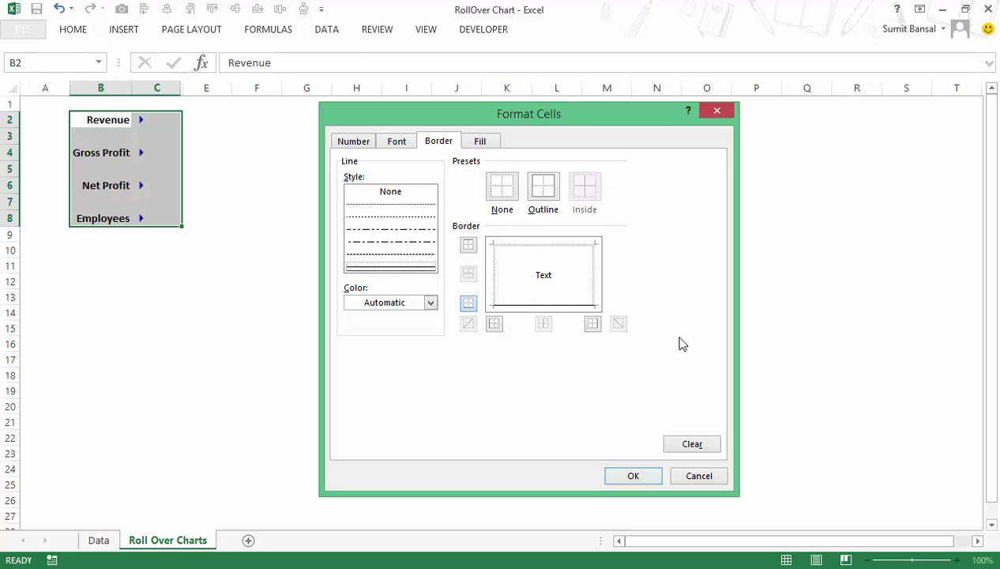
click(638, 476)
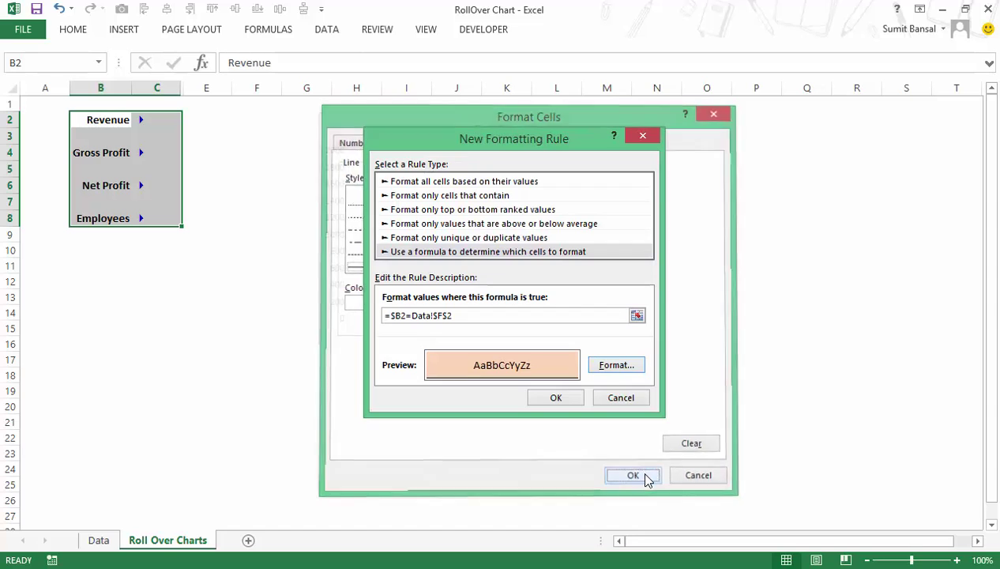
click(556, 397)
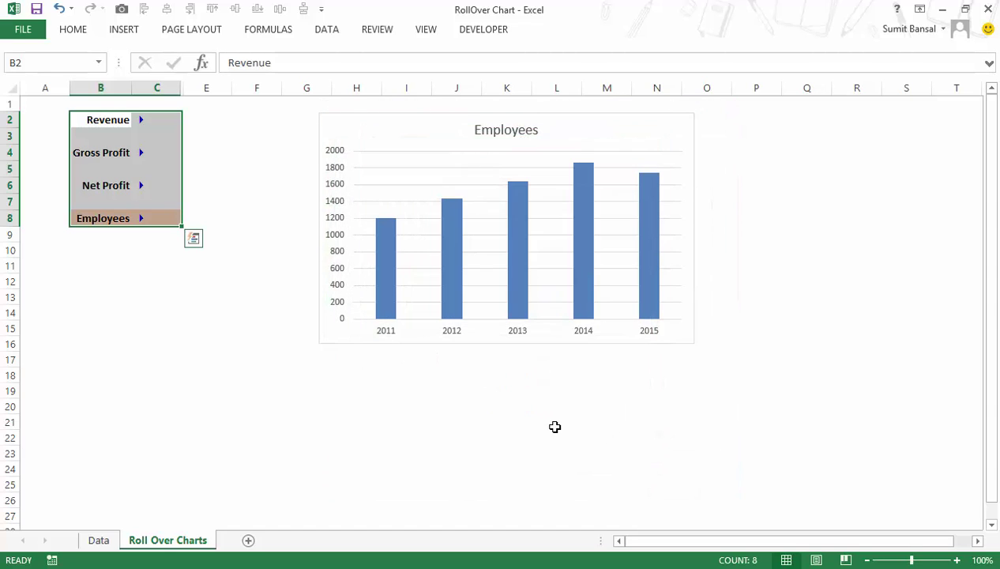
click(456, 465)
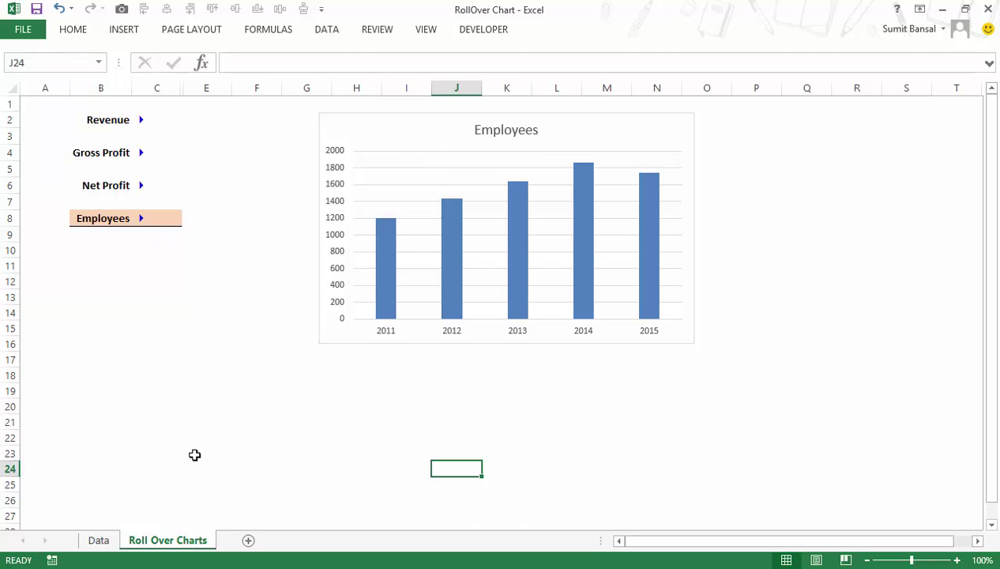
Step: Test the rollover highlighting and chart on the metrics' arrow markers, and compare with the selected metric's column on the Data sheet
click(99, 540)
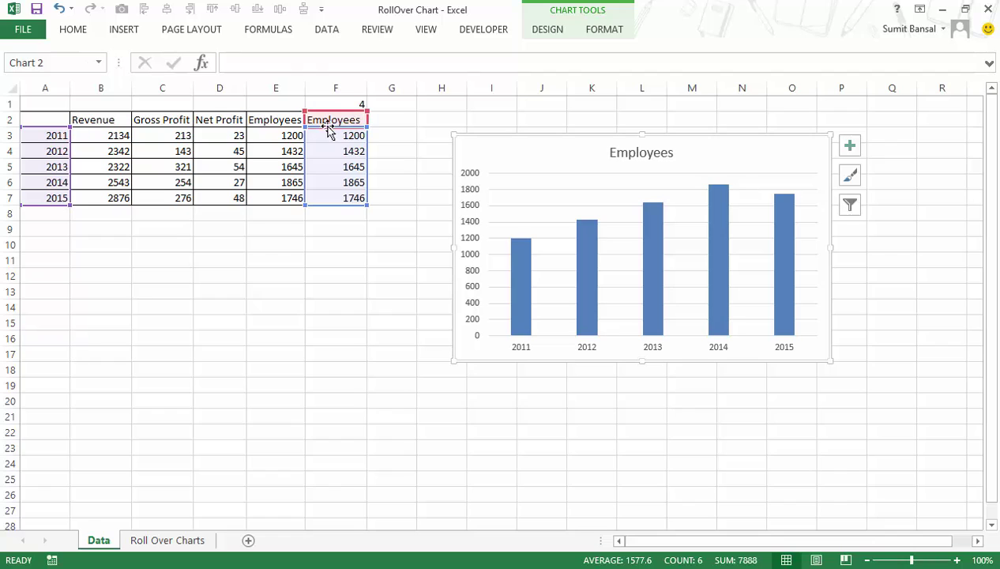
click(170, 541)
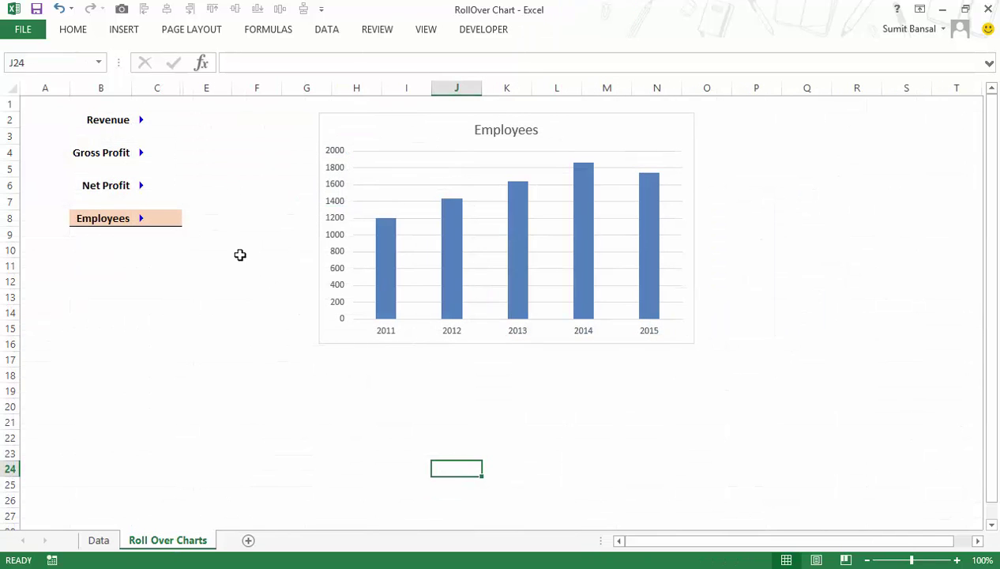
mouse_move(142, 188)
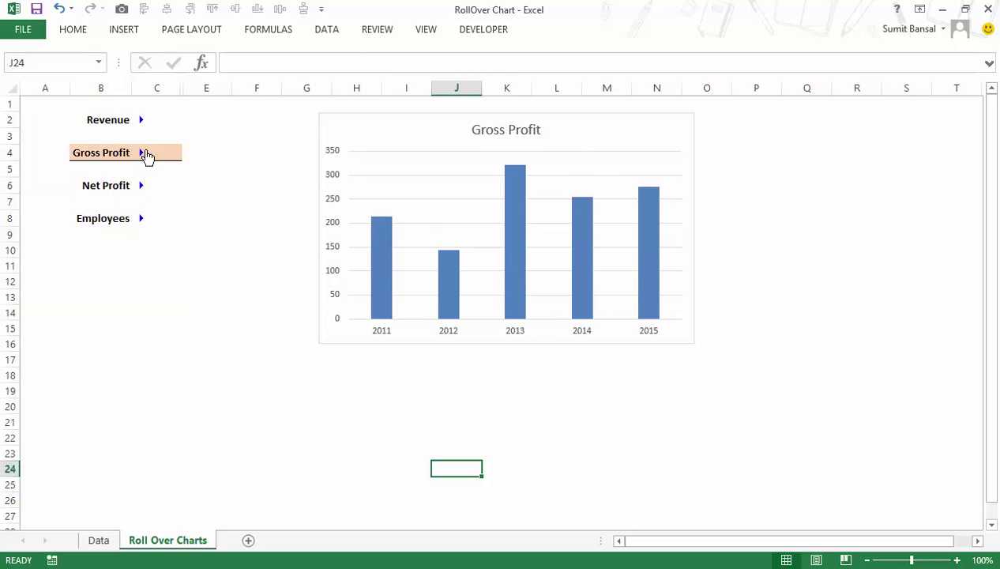
mouse_move(141, 158)
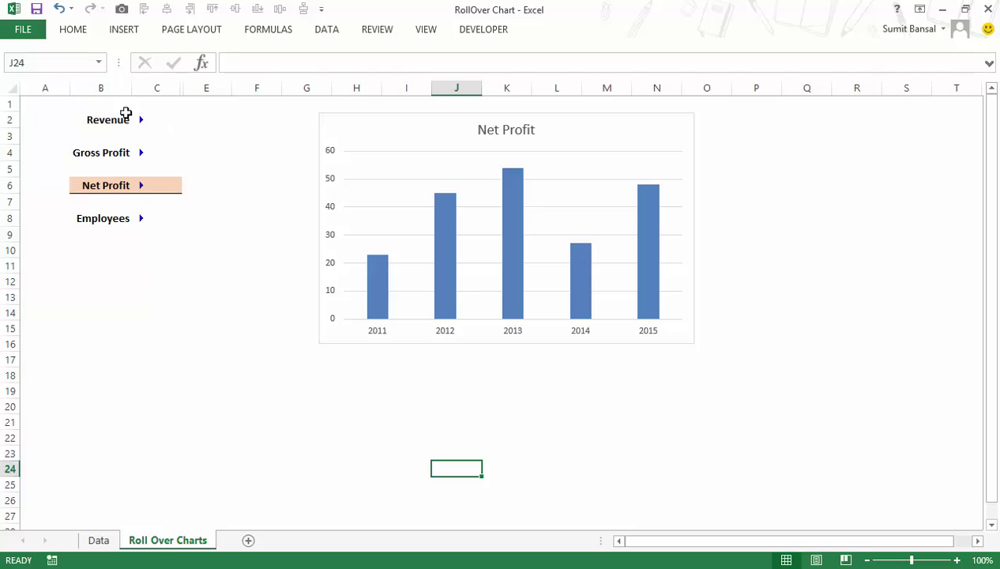
mouse_move(140, 119)
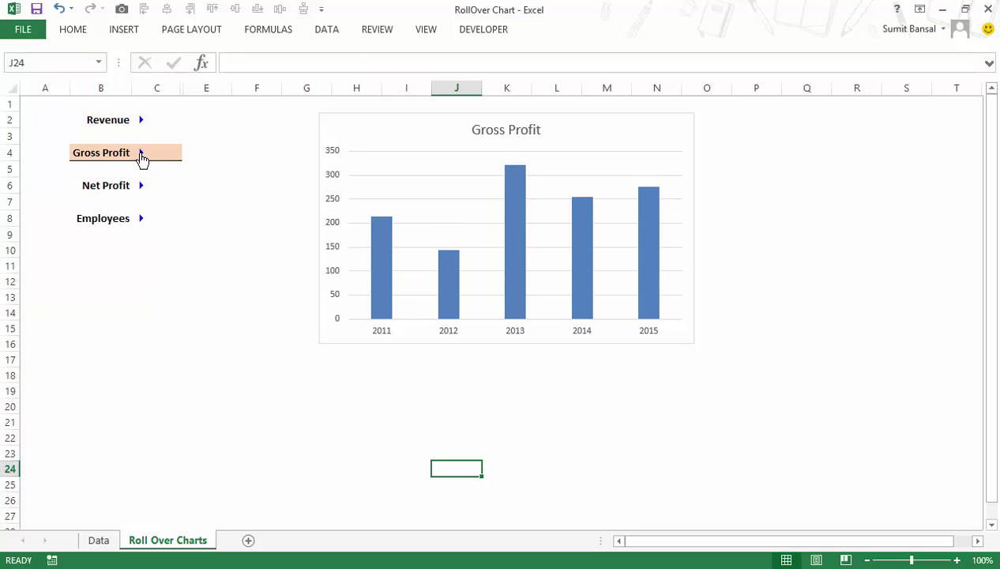
mouse_move(142, 220)
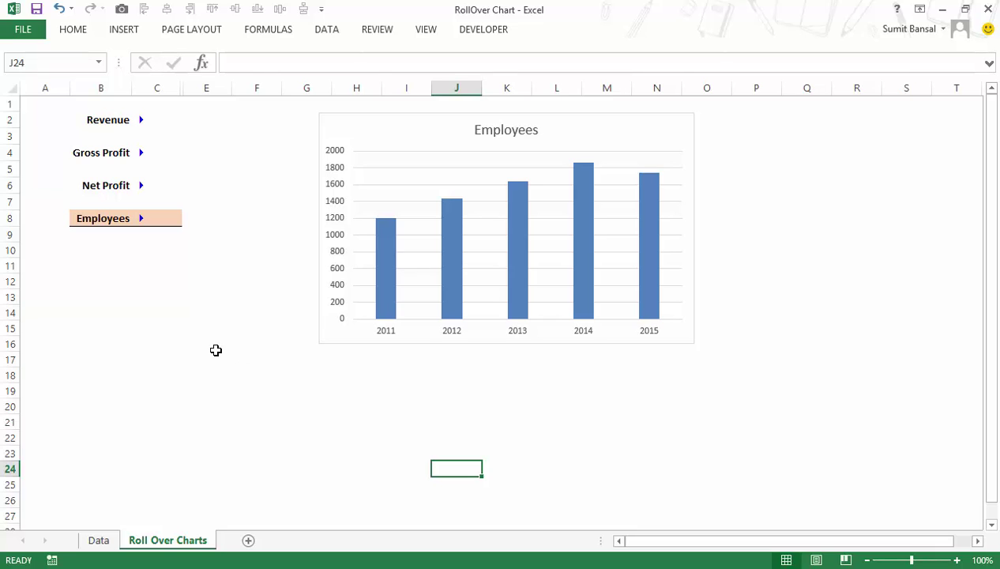
click(110, 540)
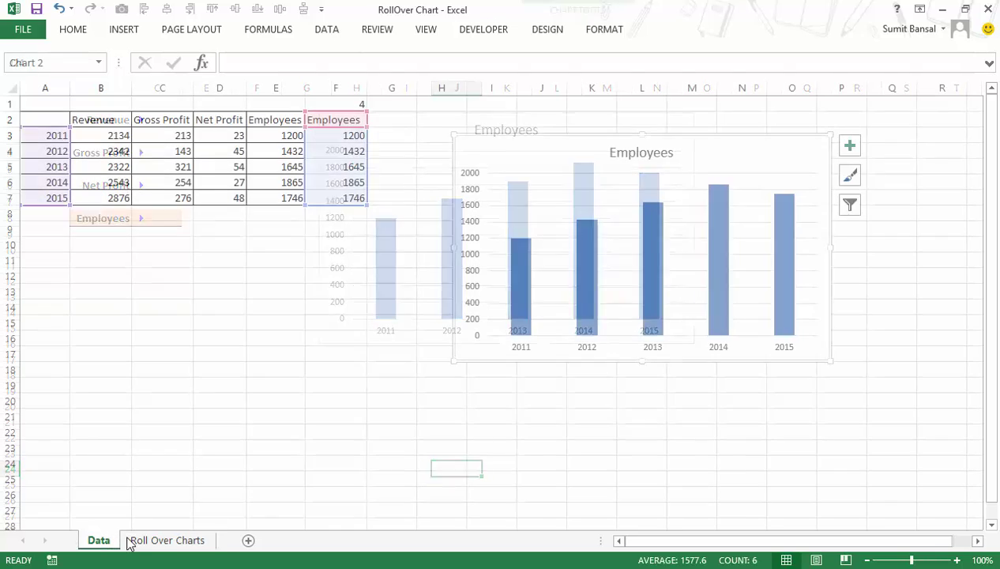
click(135, 540)
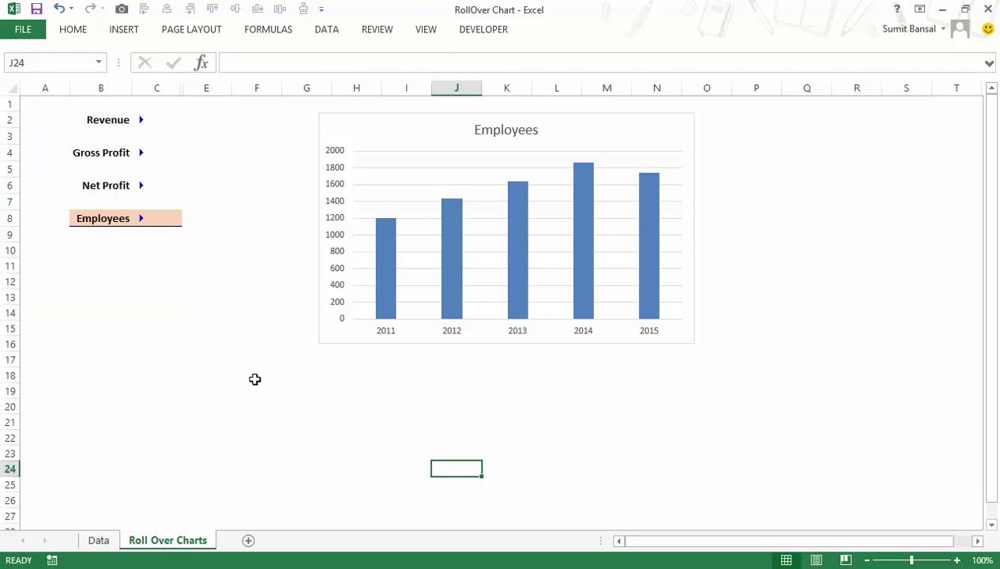
click(103, 542)
click(162, 542)
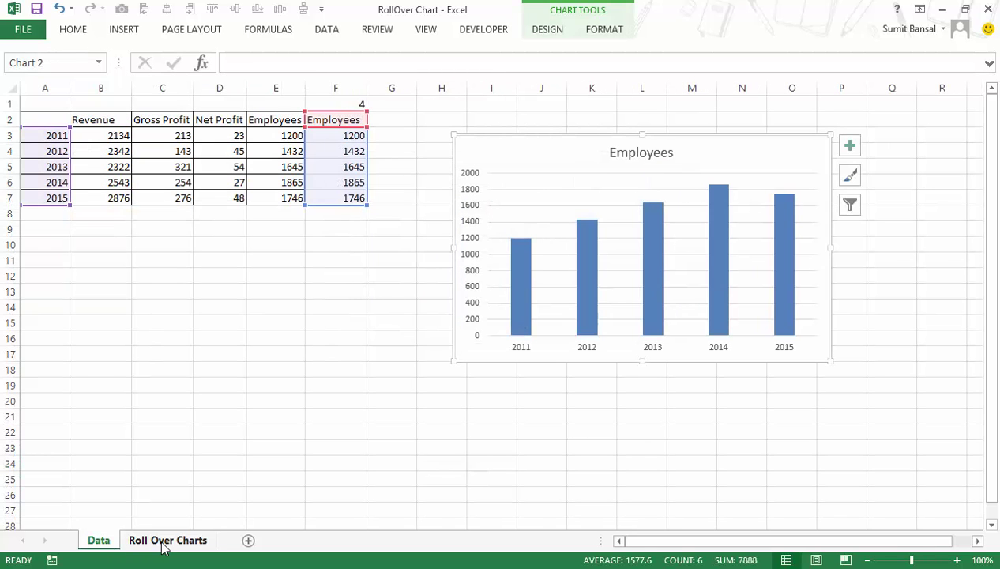